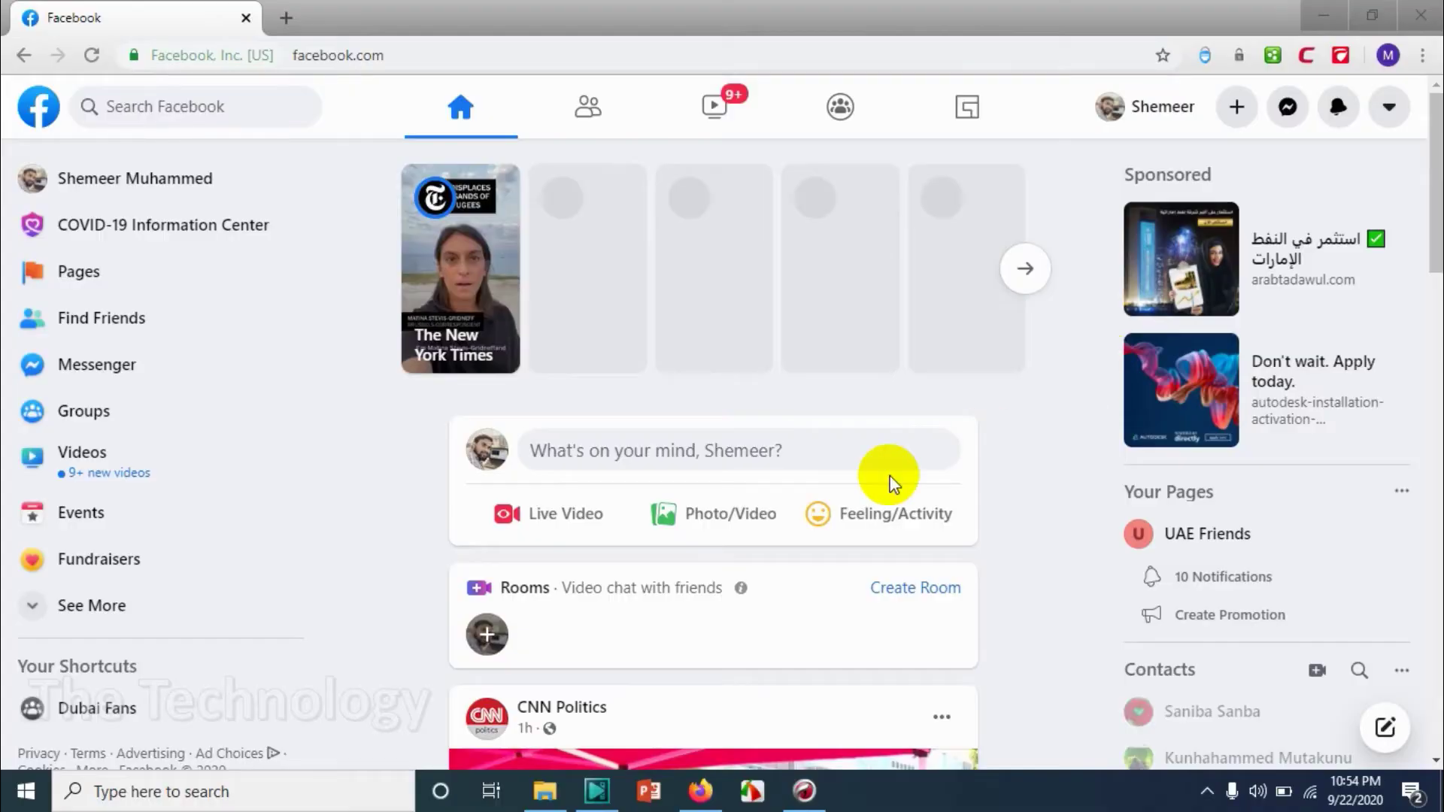
Step: Reload the home news feed and dismiss the new job notification
{"action": "left_click", "coordinate": [468, 99]}
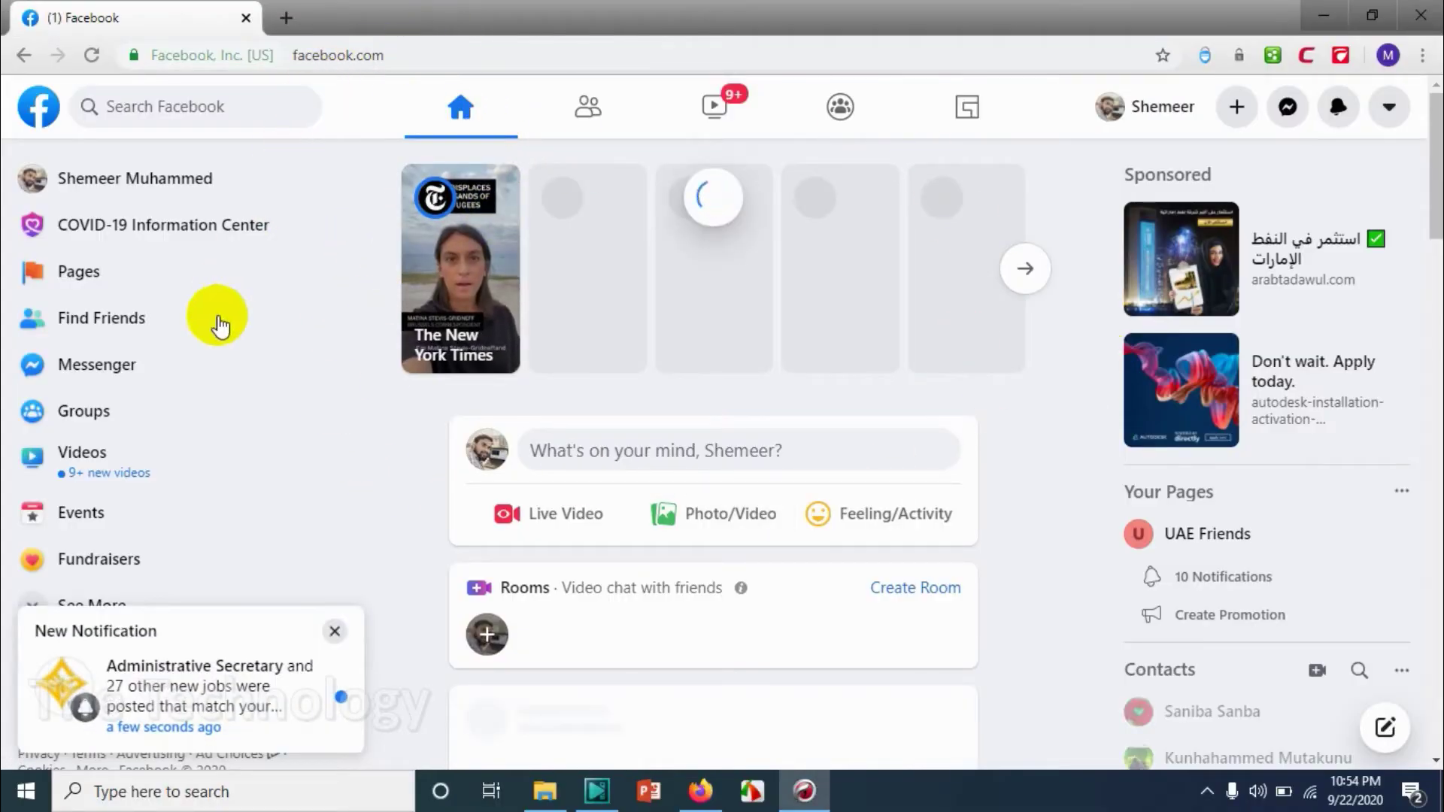
{"action": "left_click", "coordinate": [338, 630]}
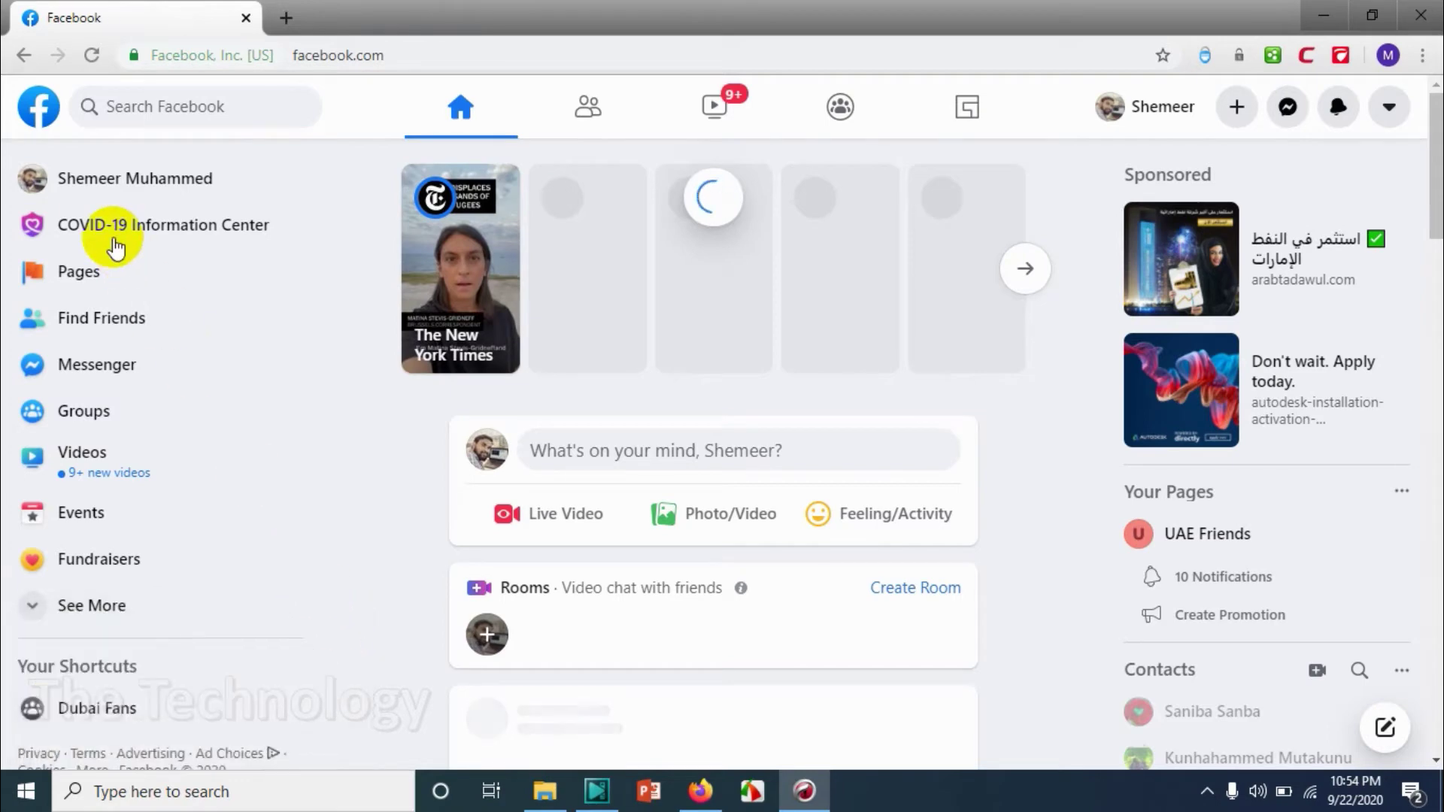
Step: Go from Pages you manage to the UAE Friends page and show its Events tab
{"action": "left_click", "coordinate": [79, 272]}
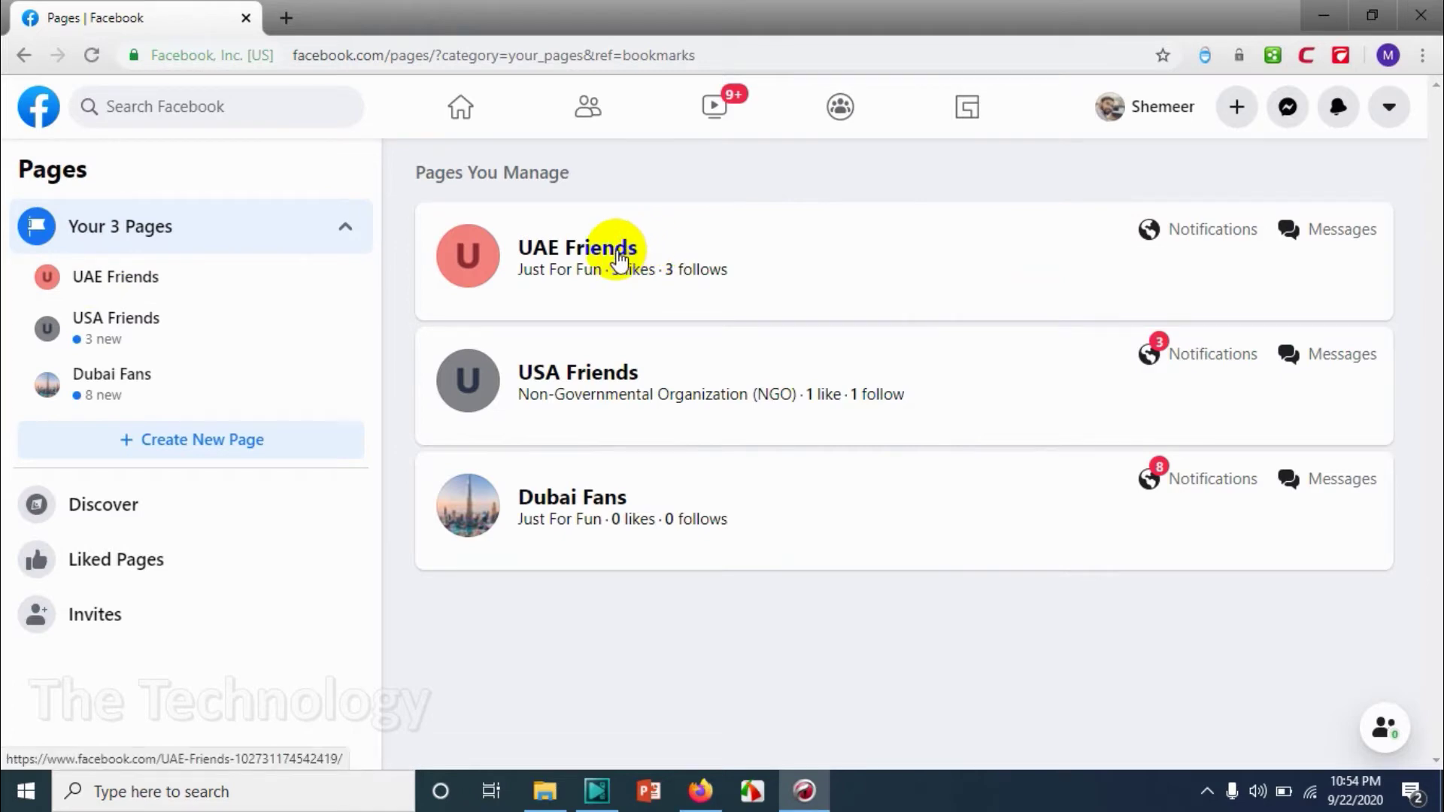
{"action": "left_click", "coordinate": [620, 260]}
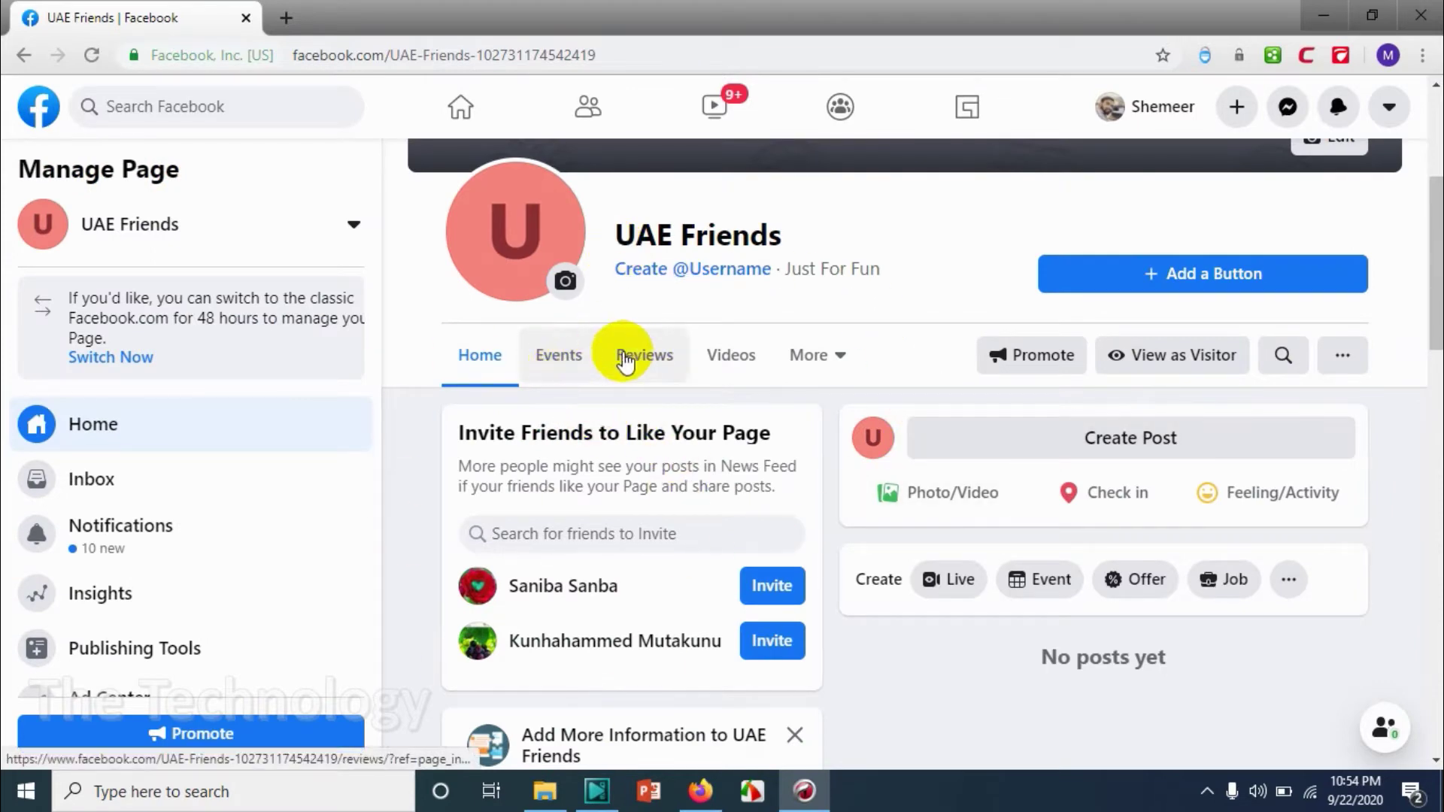
{"action": "left_click", "coordinate": [559, 360]}
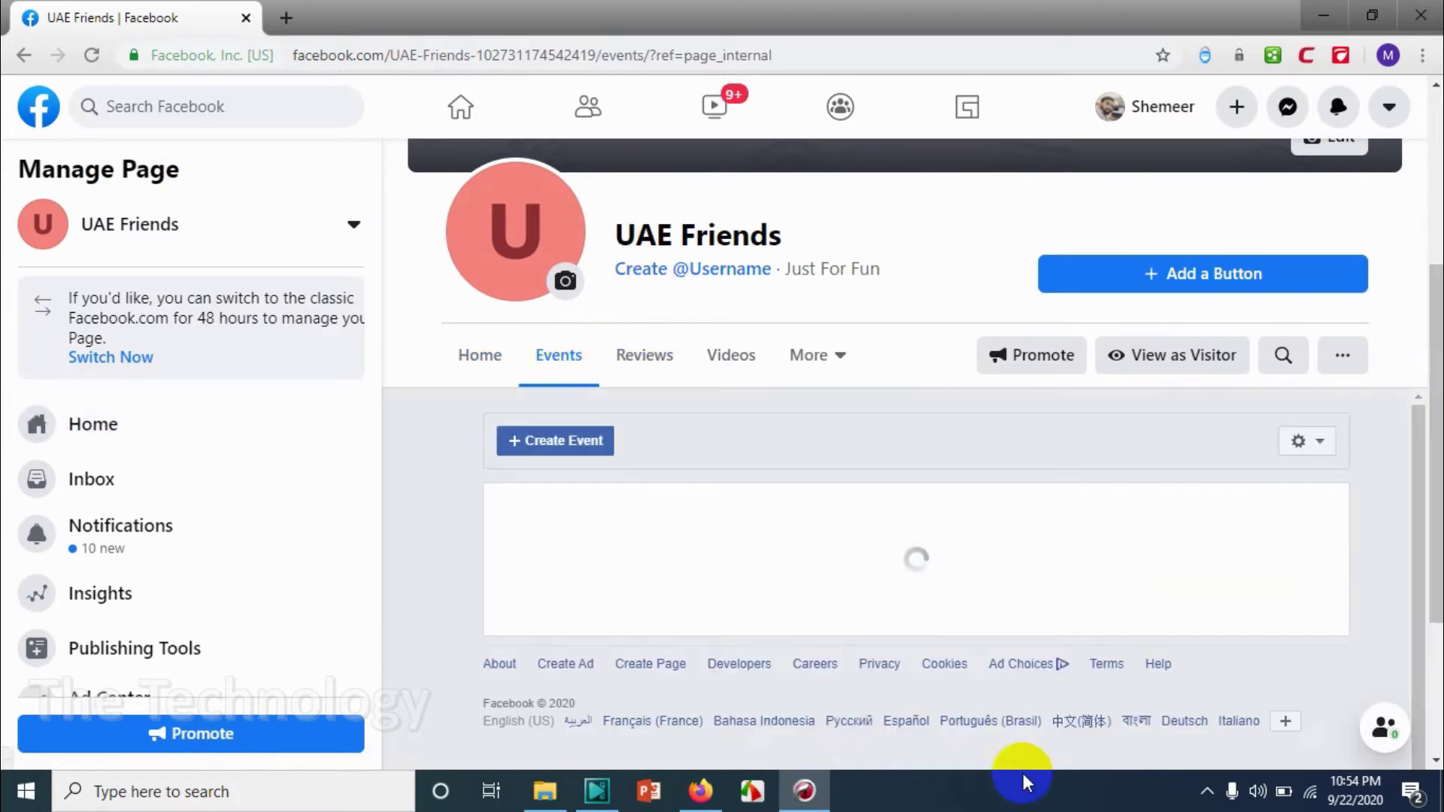
{"action": "scroll", "coordinate": [1056, 489], "scroll_direction": "down", "scroll_amount": 1}
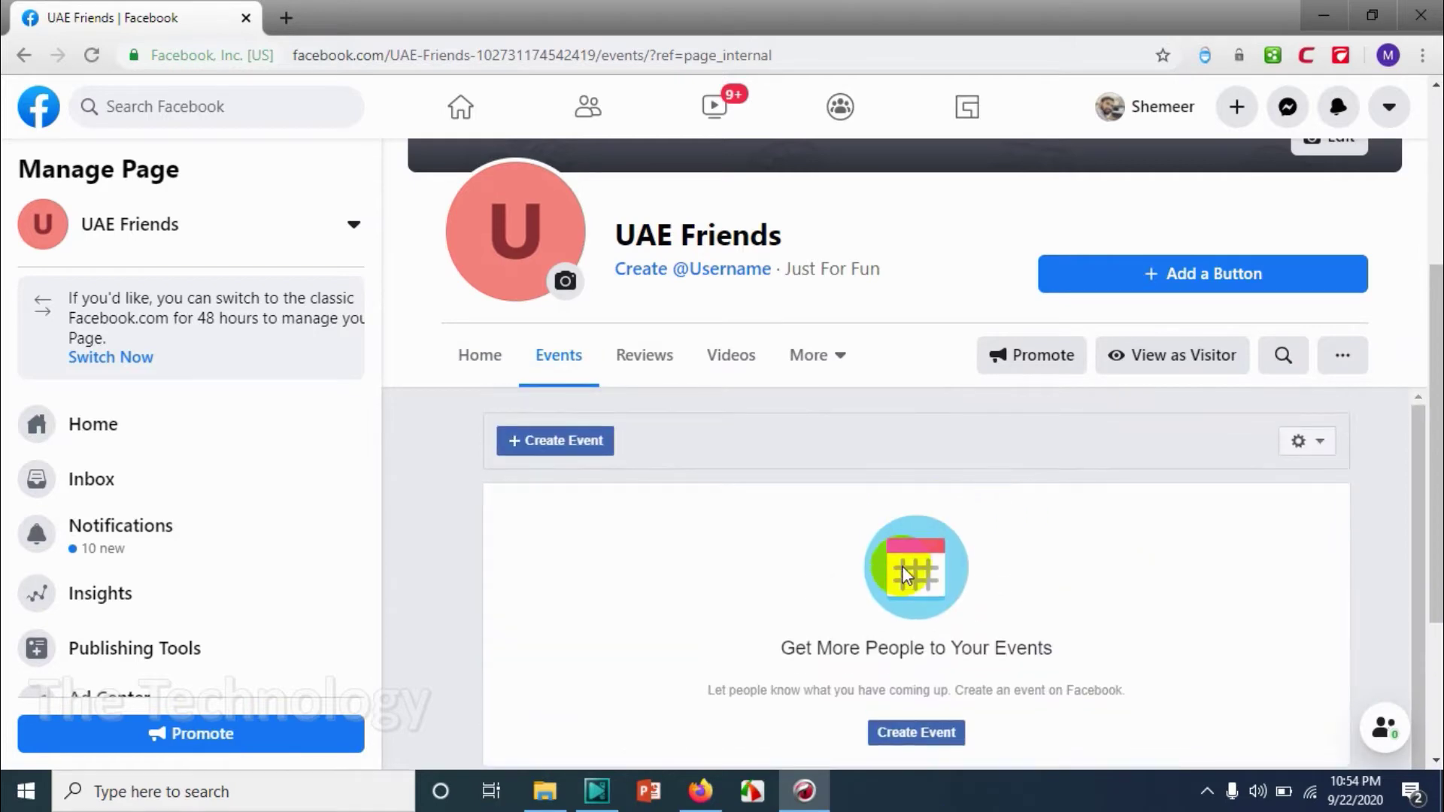
{"action": "scroll", "coordinate": [646, 527], "scroll_direction": "up", "scroll_amount": 1}
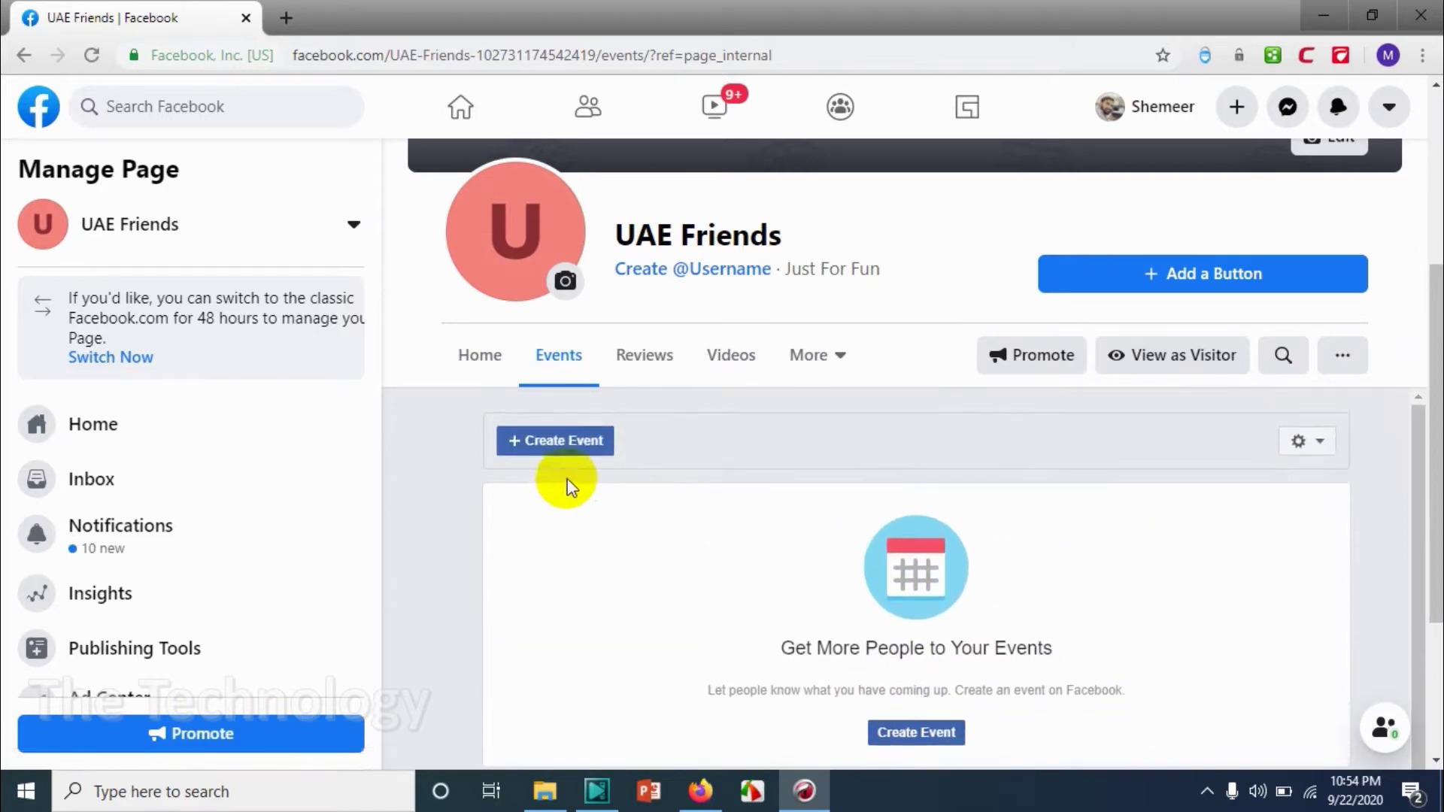
{"action": "scroll", "coordinate": [647, 489], "scroll_direction": "down", "scroll_amount": 1}
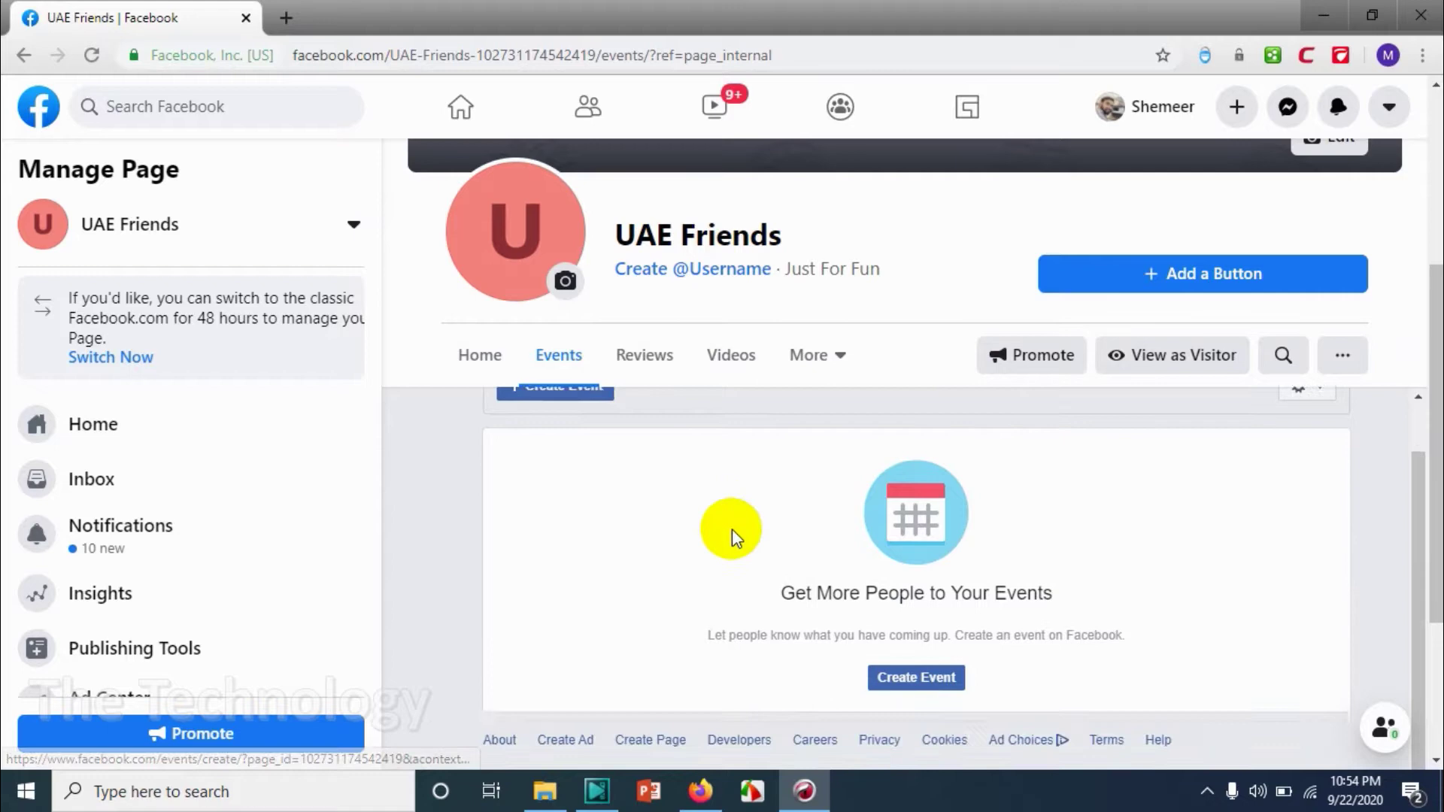
{"action": "left_click", "coordinate": [916, 669]}
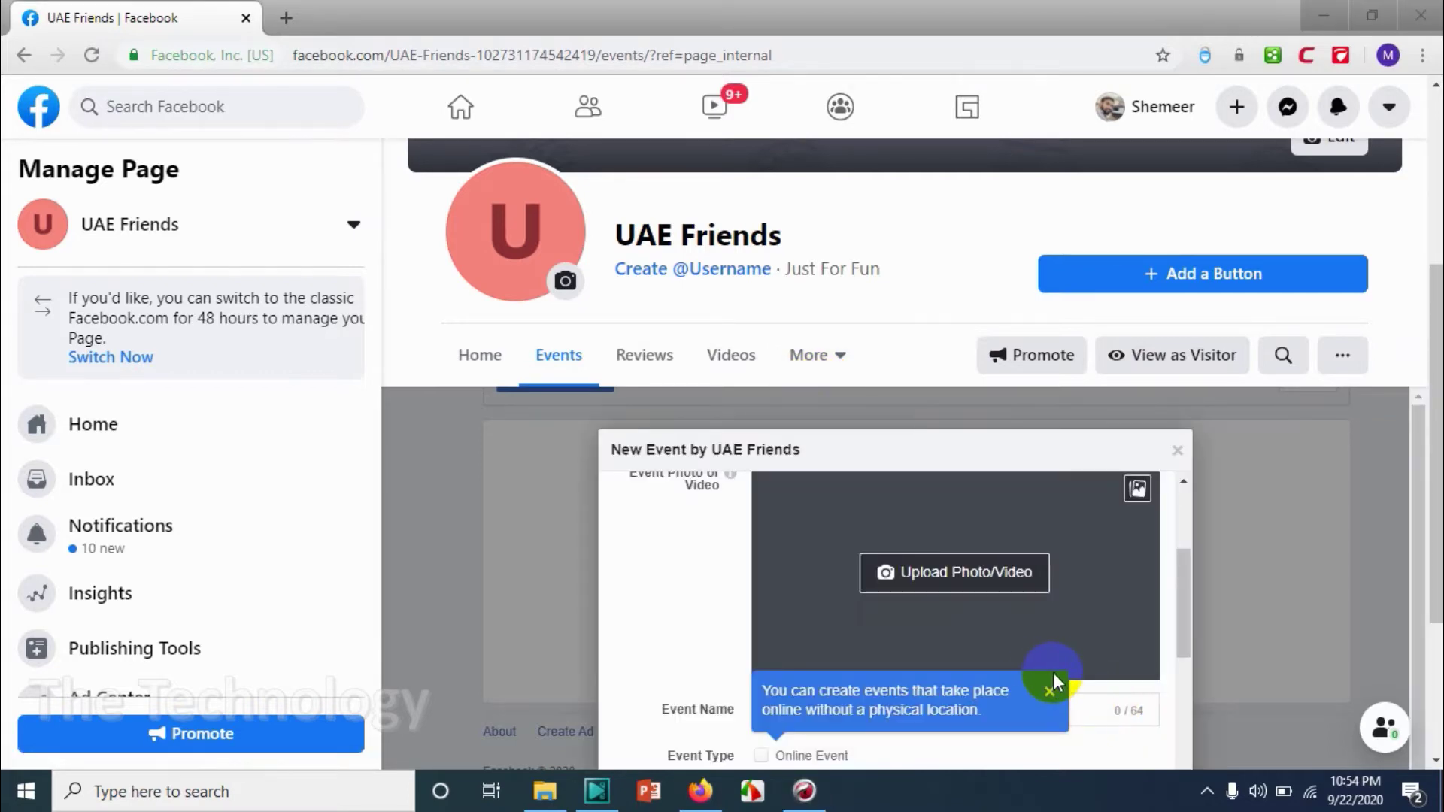
{"action": "left_click", "coordinate": [1050, 690]}
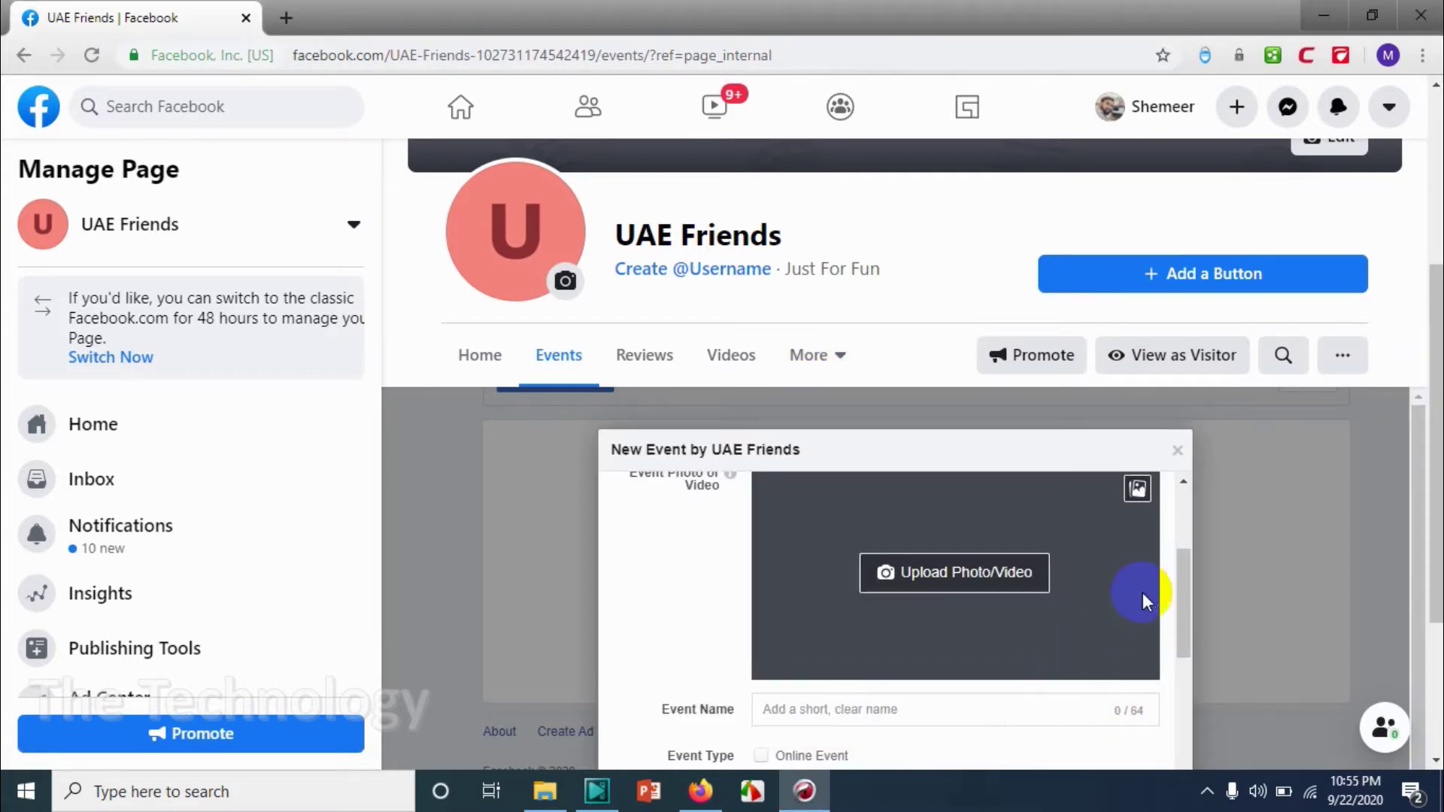
{"action": "left_click_drag", "start_coordinate": [1183, 602], "coordinate": [1209, 532]}
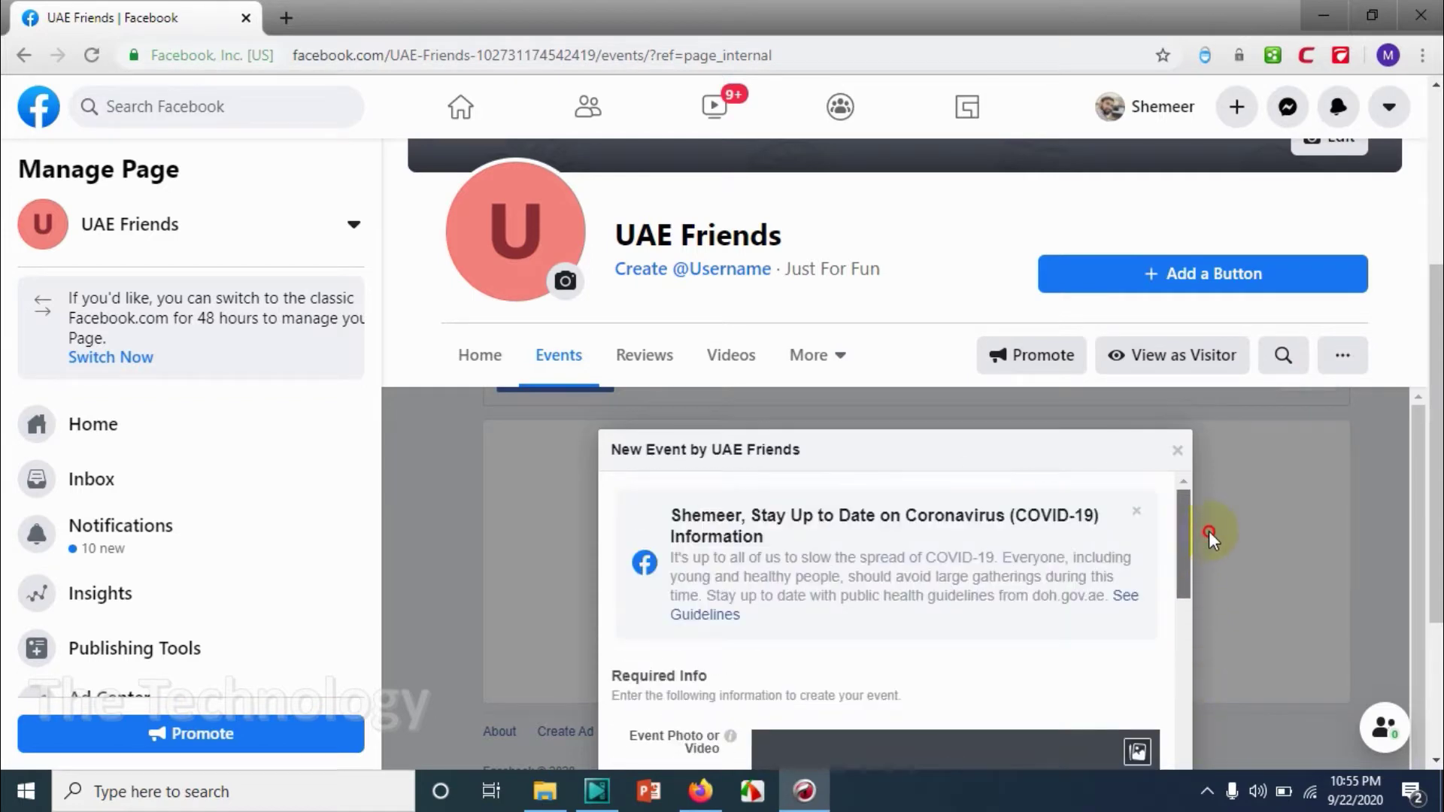
{"action": "left_click", "coordinate": [1180, 449]}
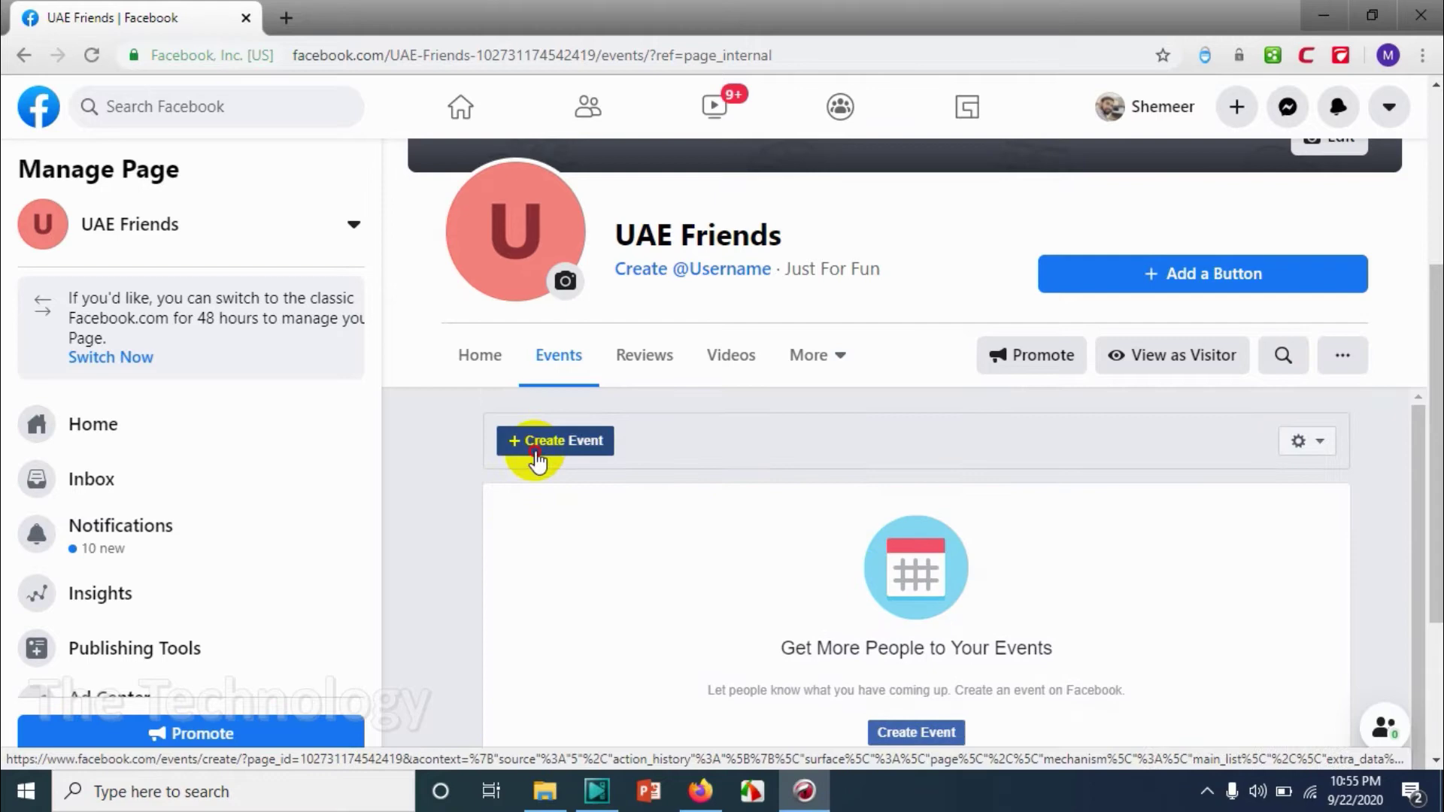
Step: Start a new event and make it an Online event
{"action": "left_click", "coordinate": [537, 444]}
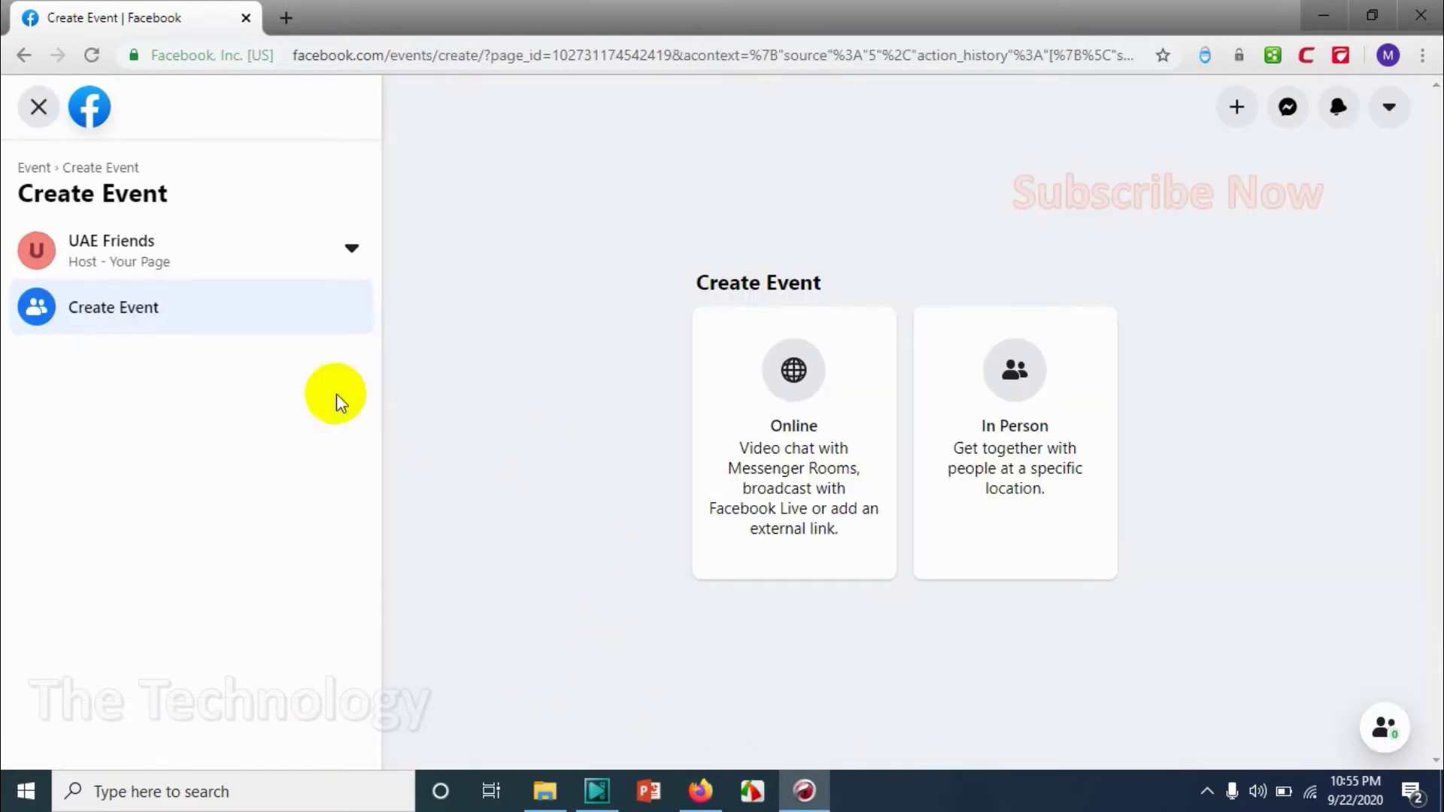
{"action": "left_click", "coordinate": [796, 370]}
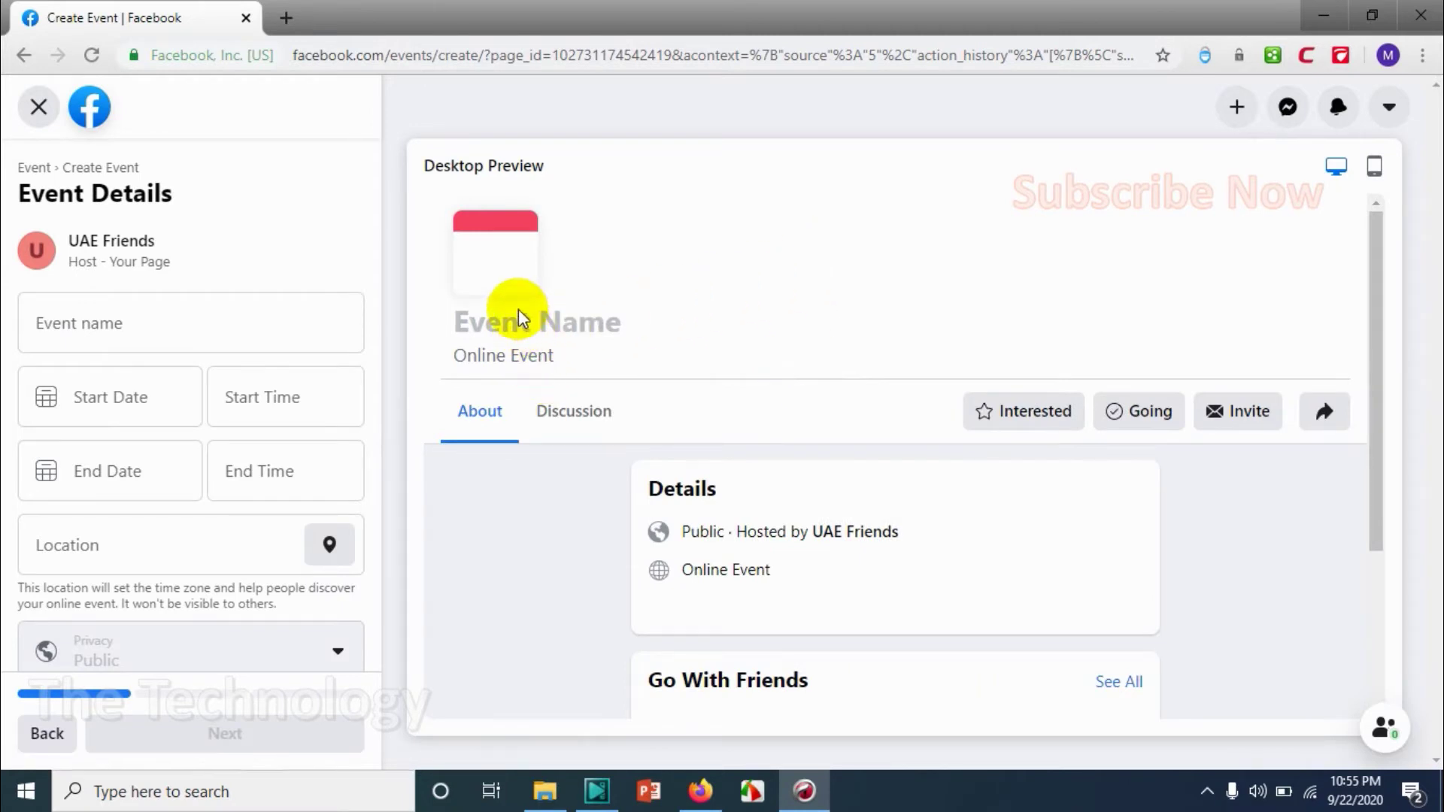
Step: Name the event 'Online Demo' and set its start to Sep 23, 2020 at 9:30 AM
{"action": "left_click", "coordinate": [311, 311]}
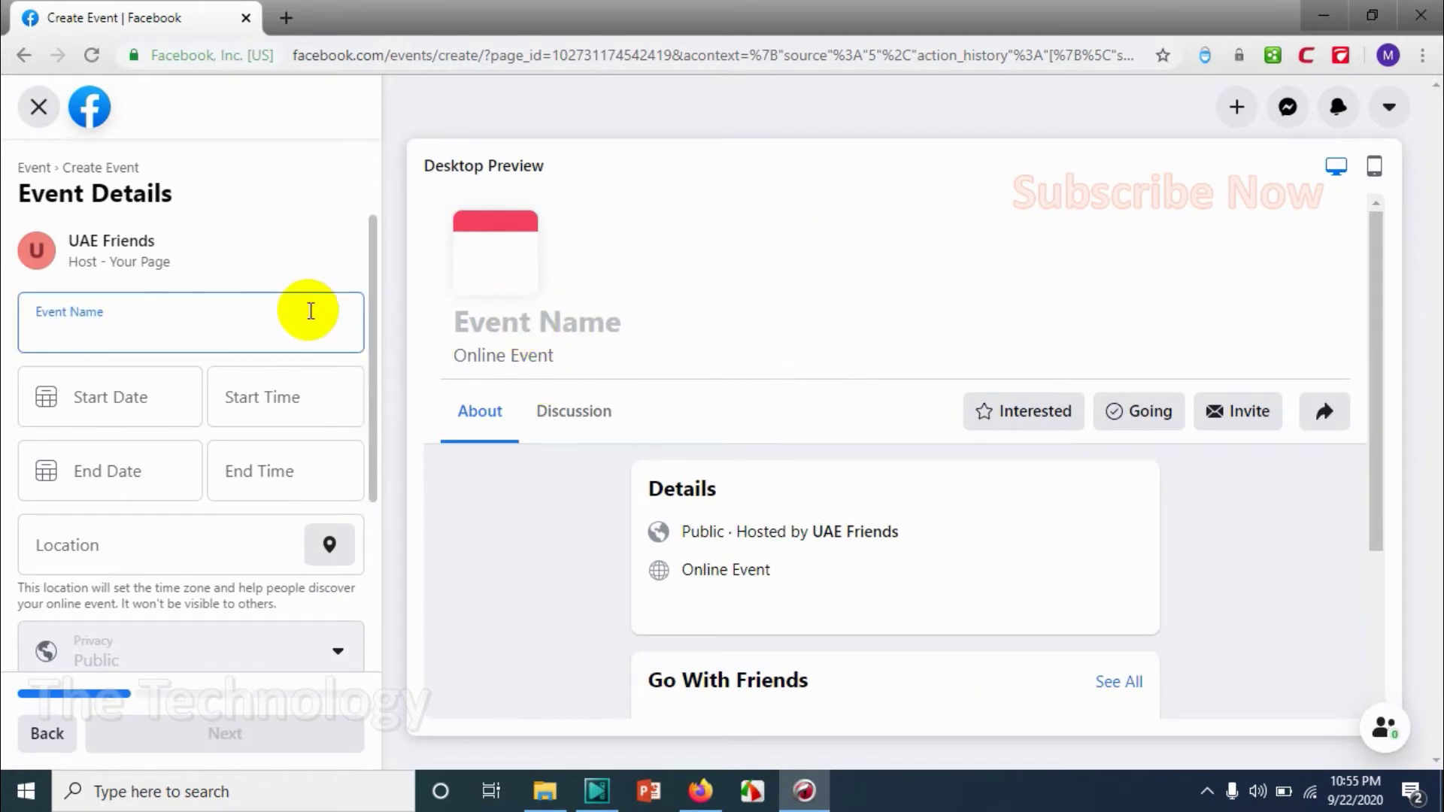
{"action": "type", "text": "Online Demo"}
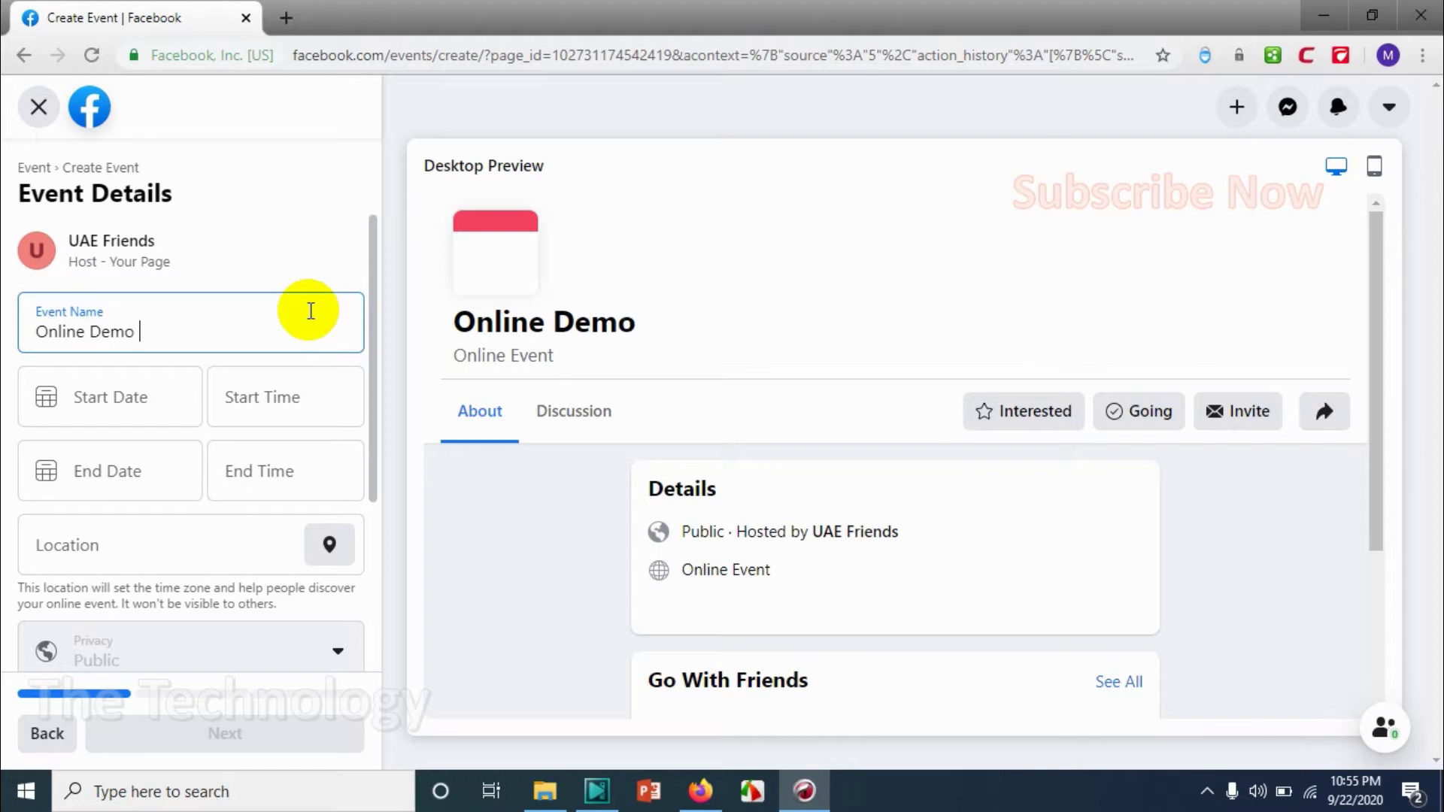
{"action": "left_click", "coordinate": [136, 405]}
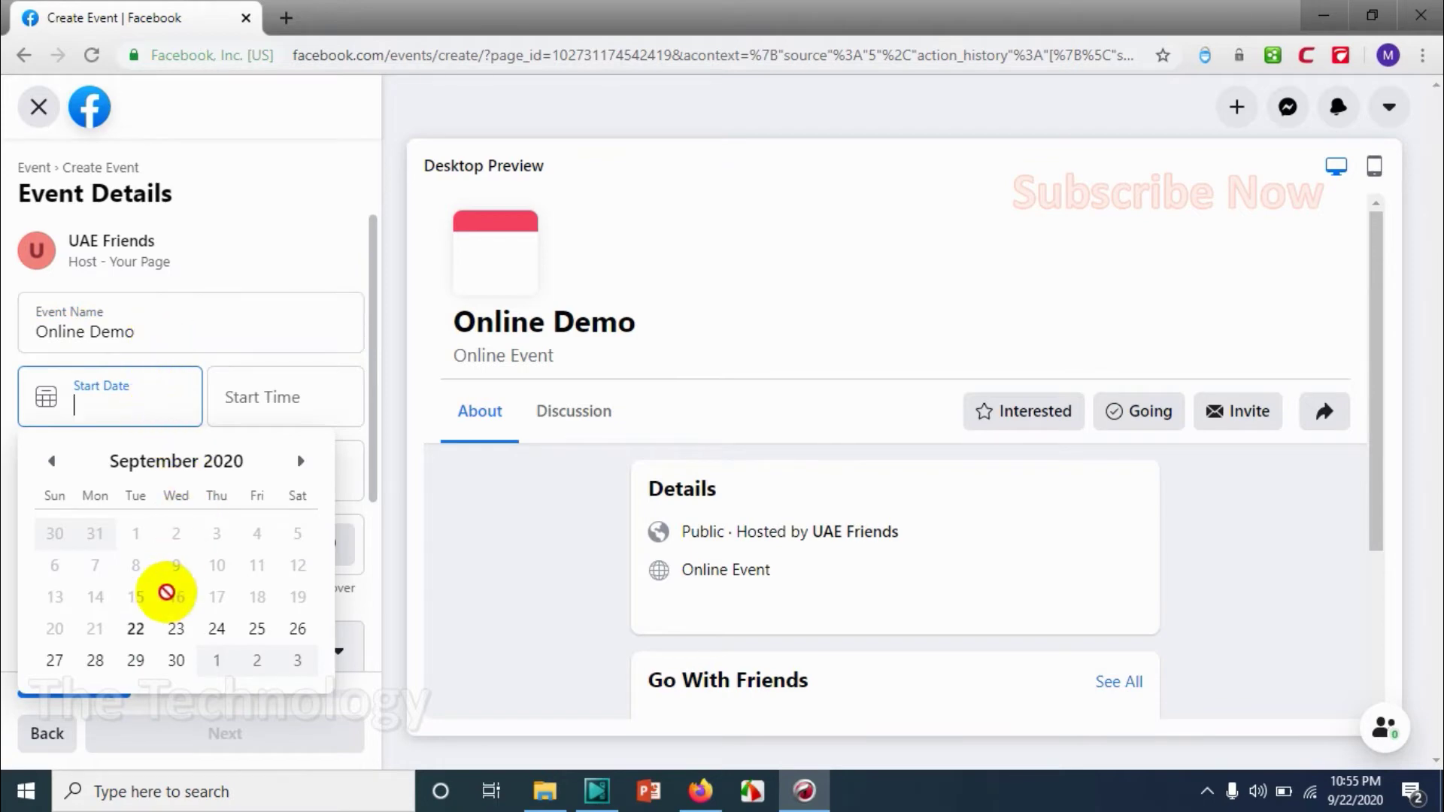
{"action": "left_click", "coordinate": [174, 630]}
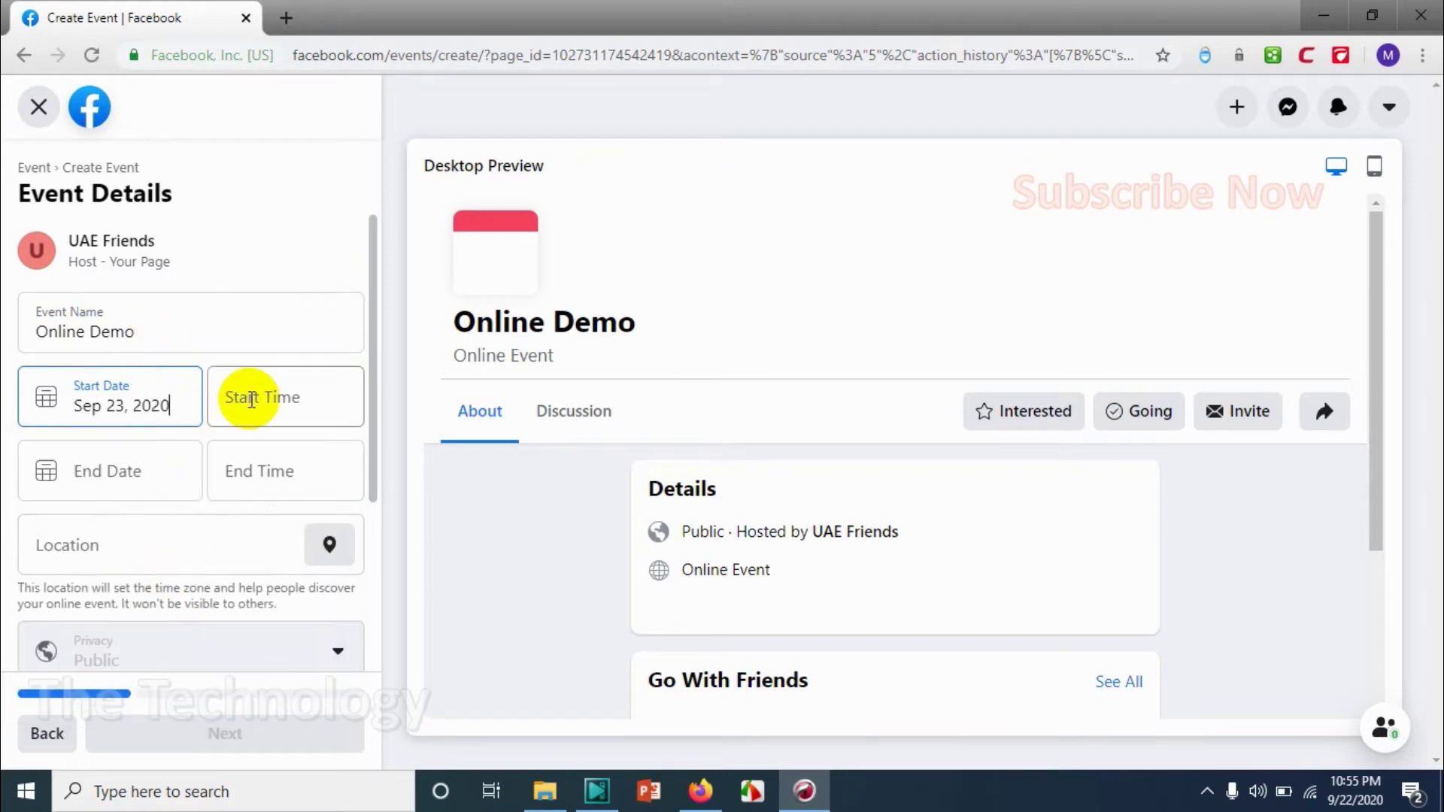
{"action": "left_click", "coordinate": [248, 401]}
{"action": "scroll", "coordinate": [289, 519], "scroll_direction": "down", "scroll_amount": 15}
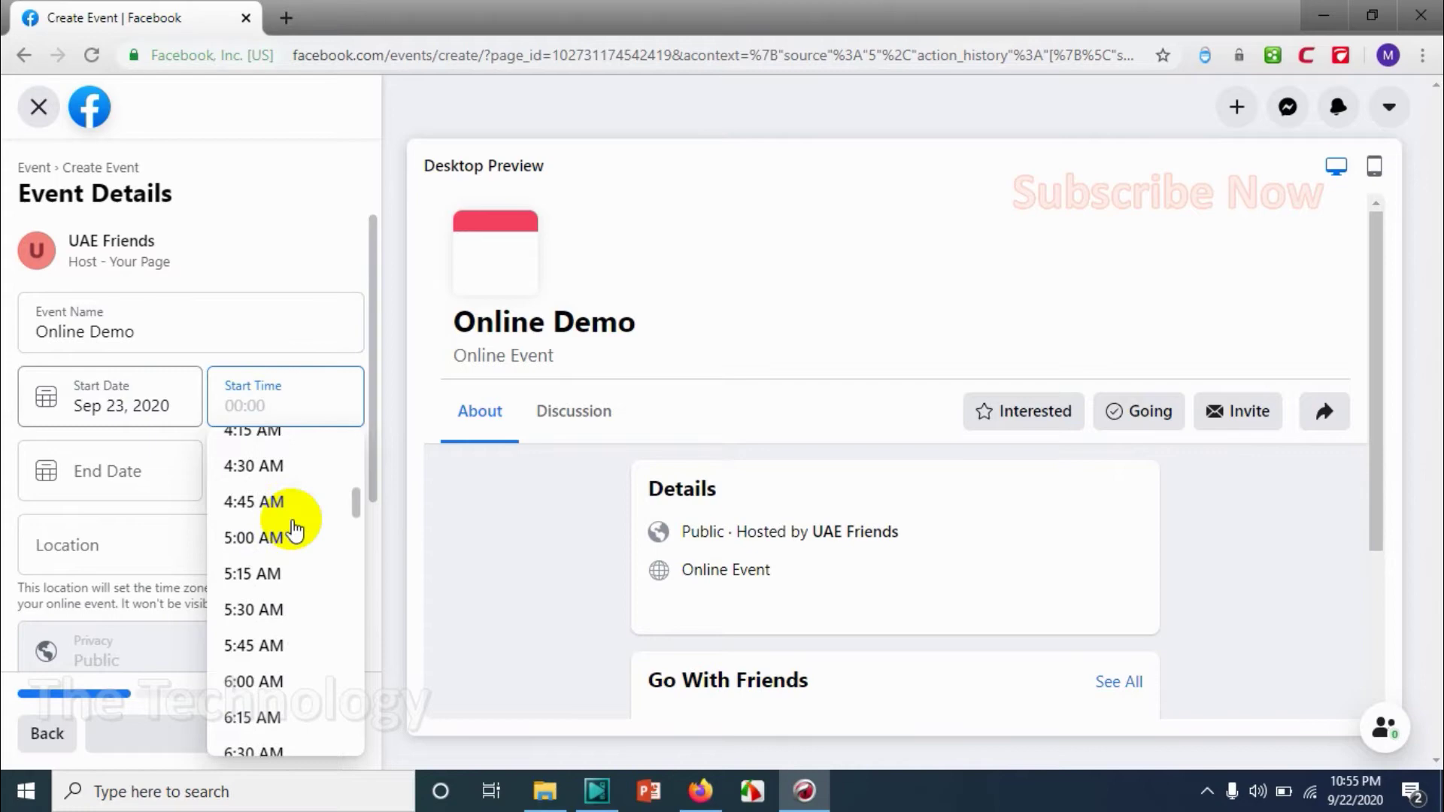
{"action": "left_click", "coordinate": [269, 551]}
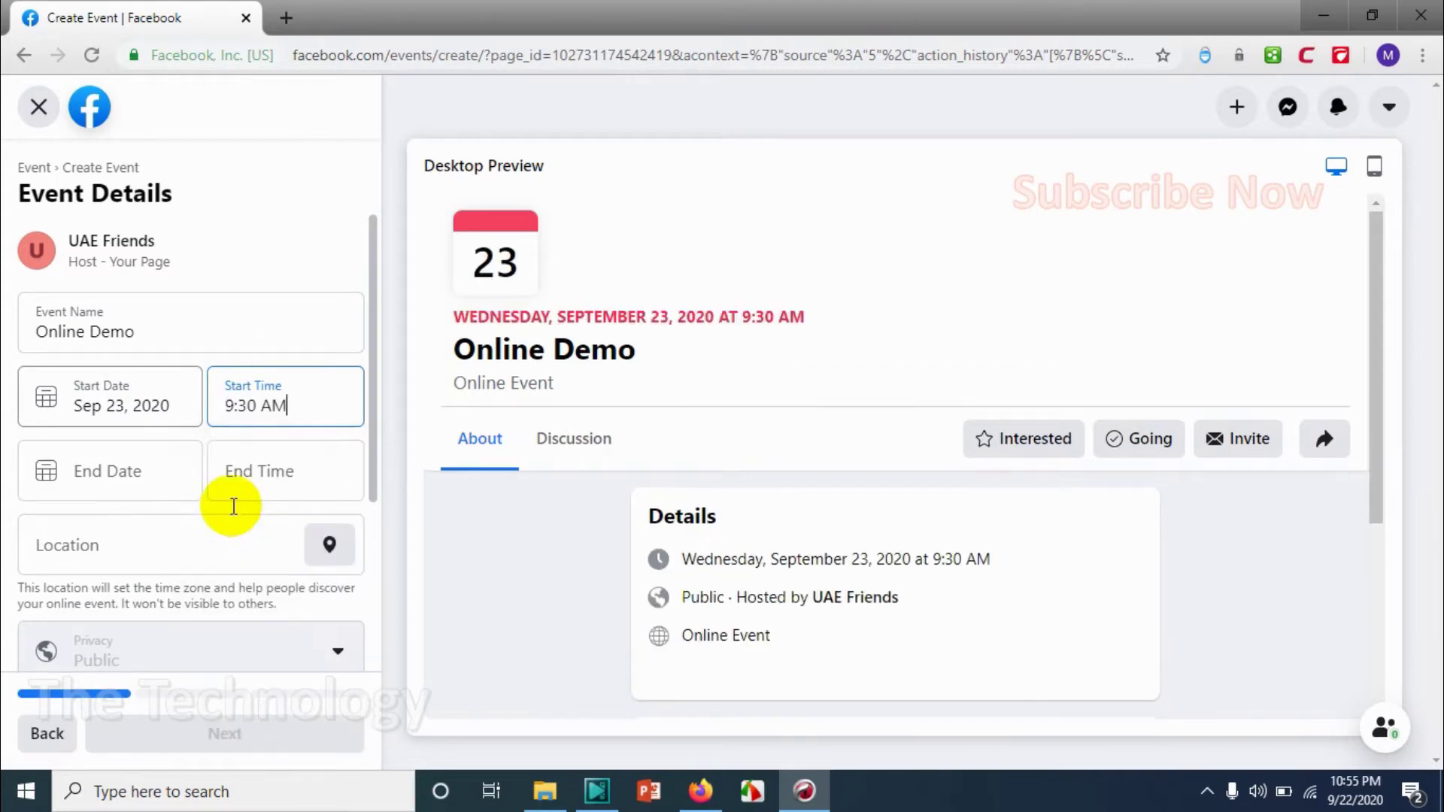
Step: Set the event's end to Sep 23, 2020 at 11:30 AM
{"action": "left_click", "coordinate": [124, 469]}
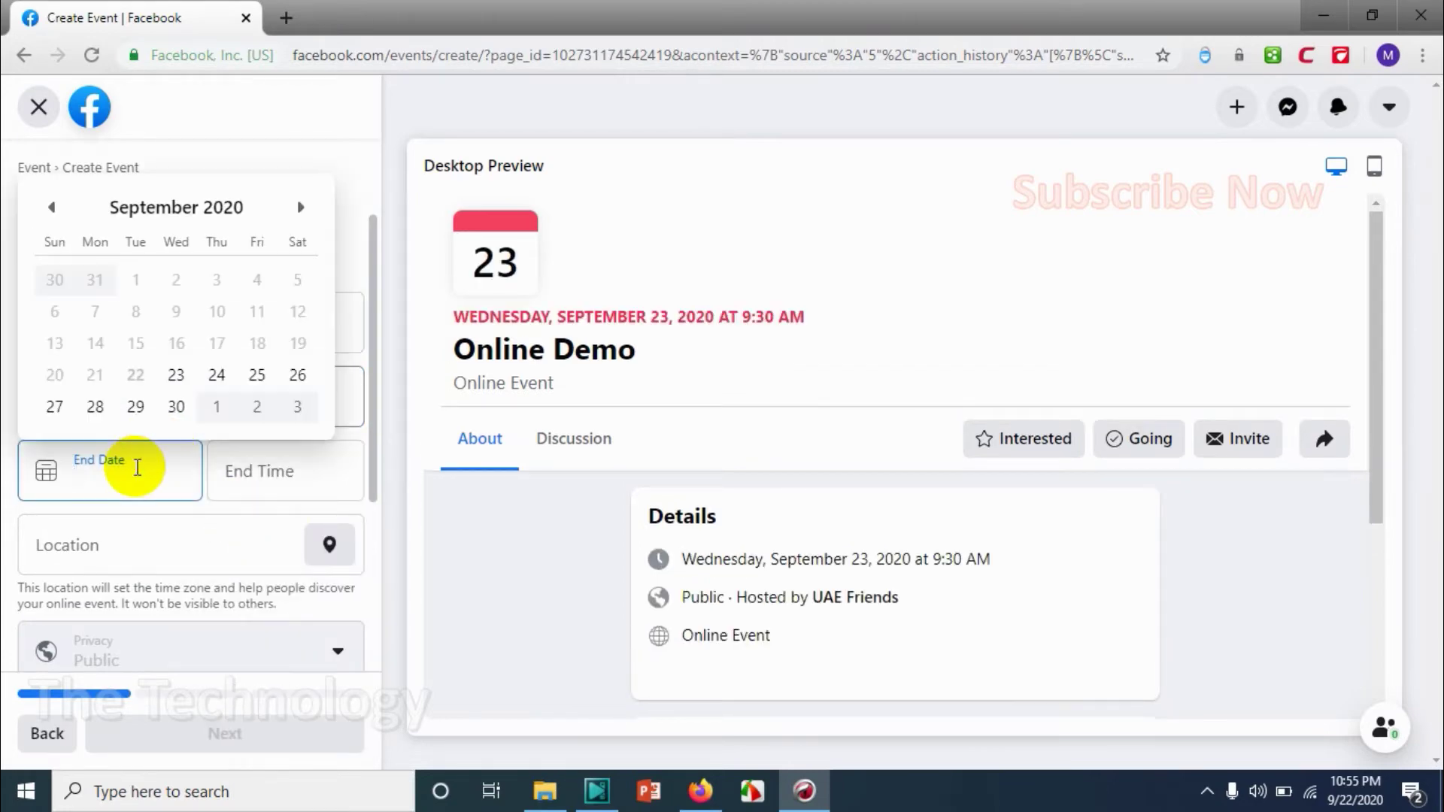
{"action": "left_click", "coordinate": [176, 374]}
{"action": "left_click", "coordinate": [276, 467]}
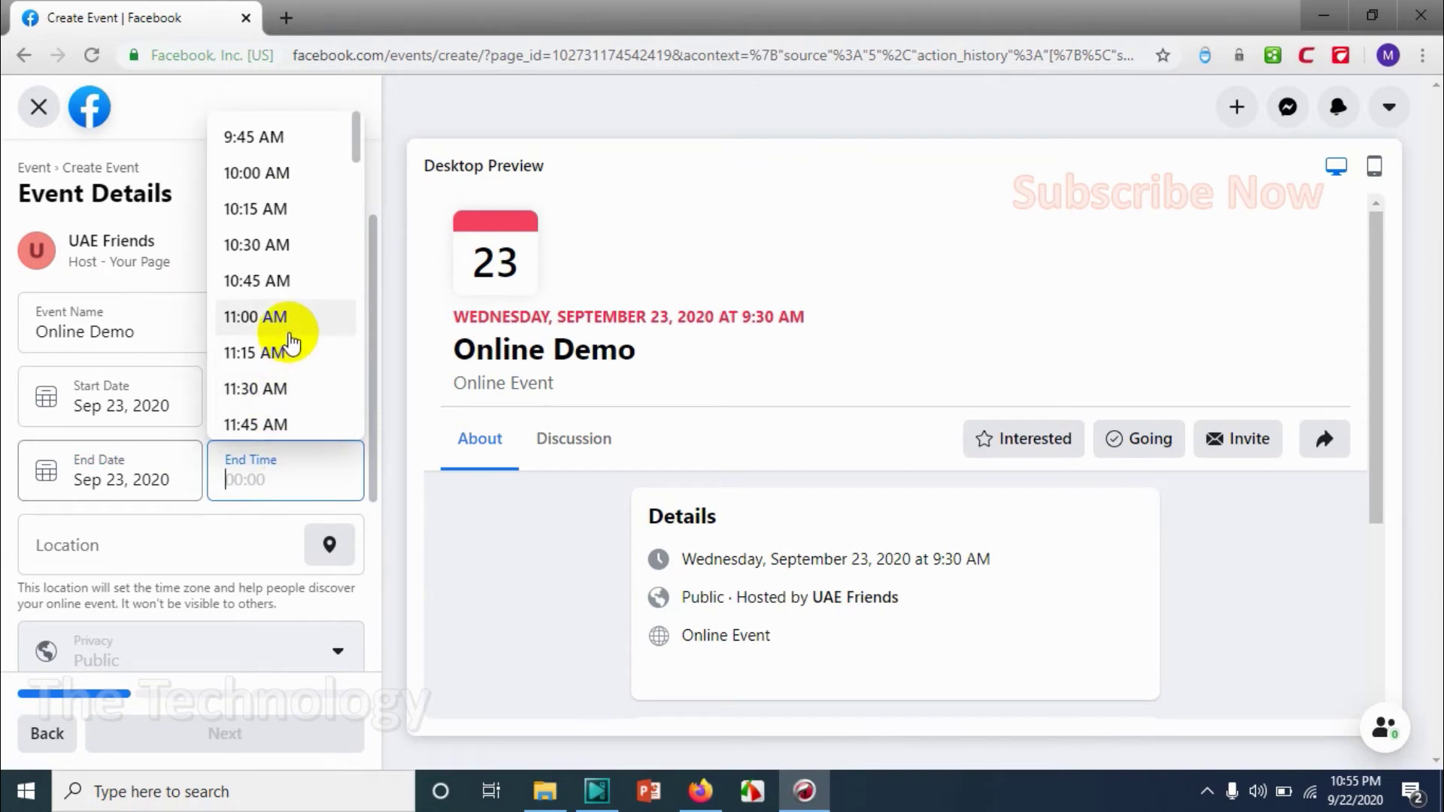
{"action": "left_click", "coordinate": [262, 386]}
Step: Set the event location to Burj Khalifa
{"action": "left_click", "coordinate": [258, 544]}
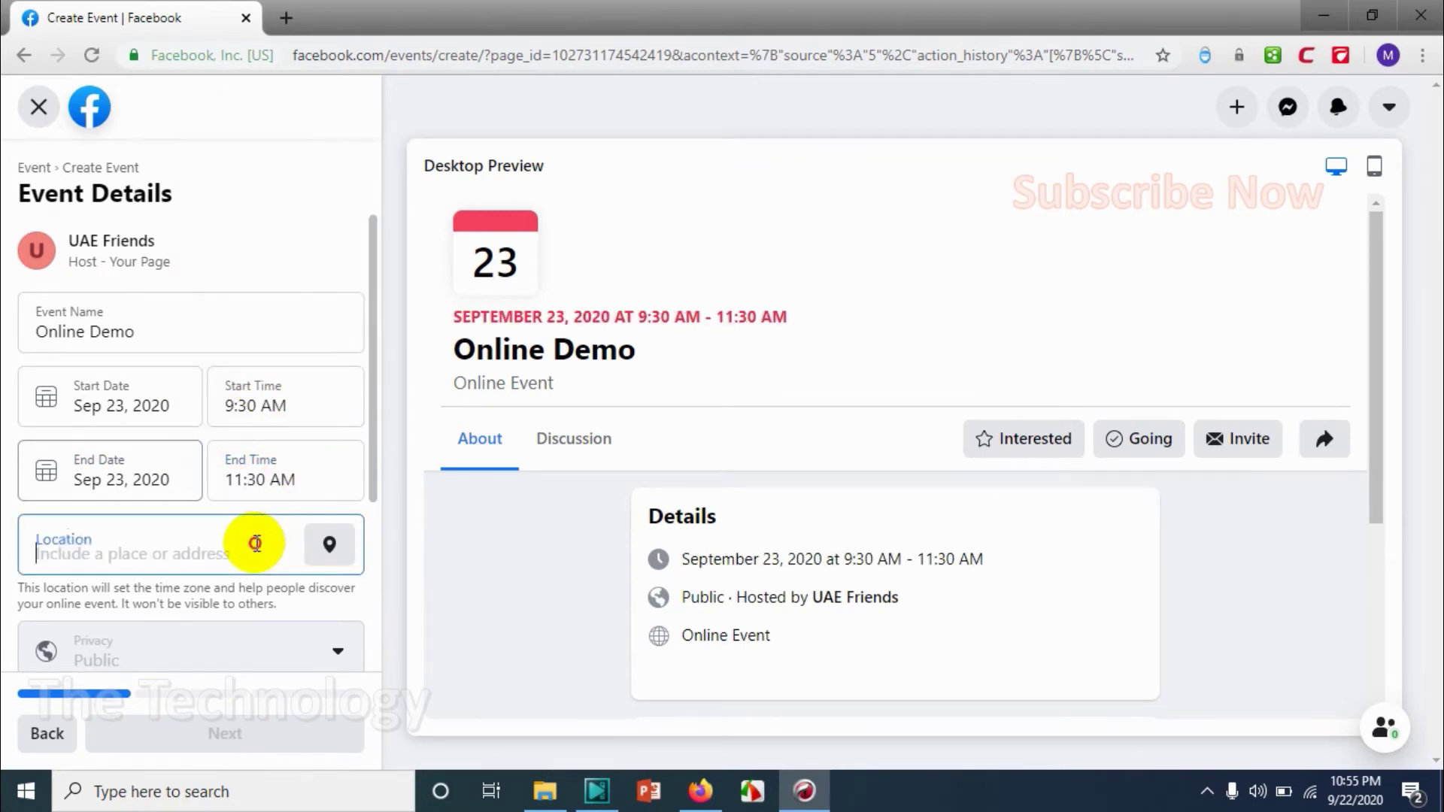
{"action": "type", "text": "d"}
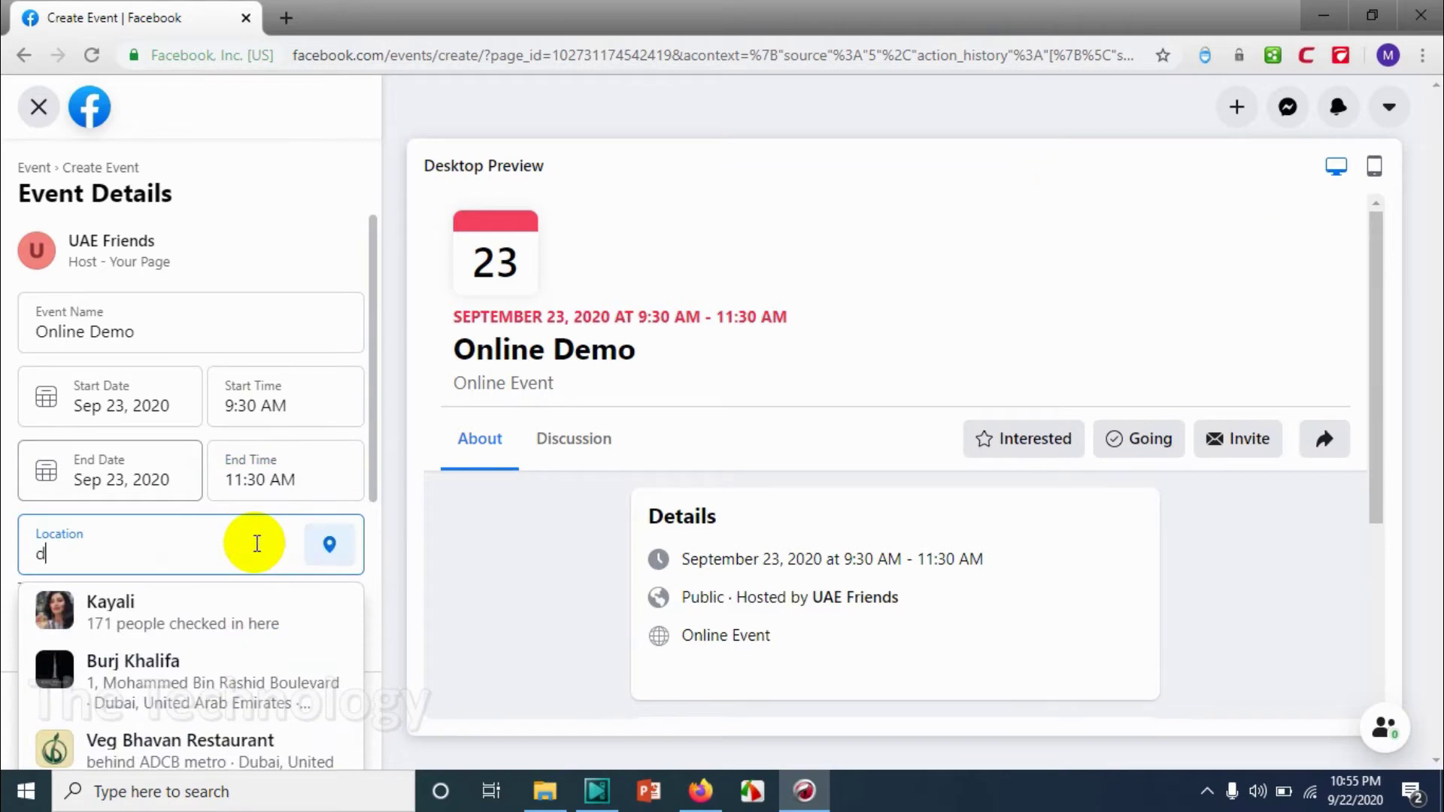
{"action": "type", "text": "u"}
{"action": "key", "text": "BackSpace"}
{"action": "key", "text": "BackSpace"}
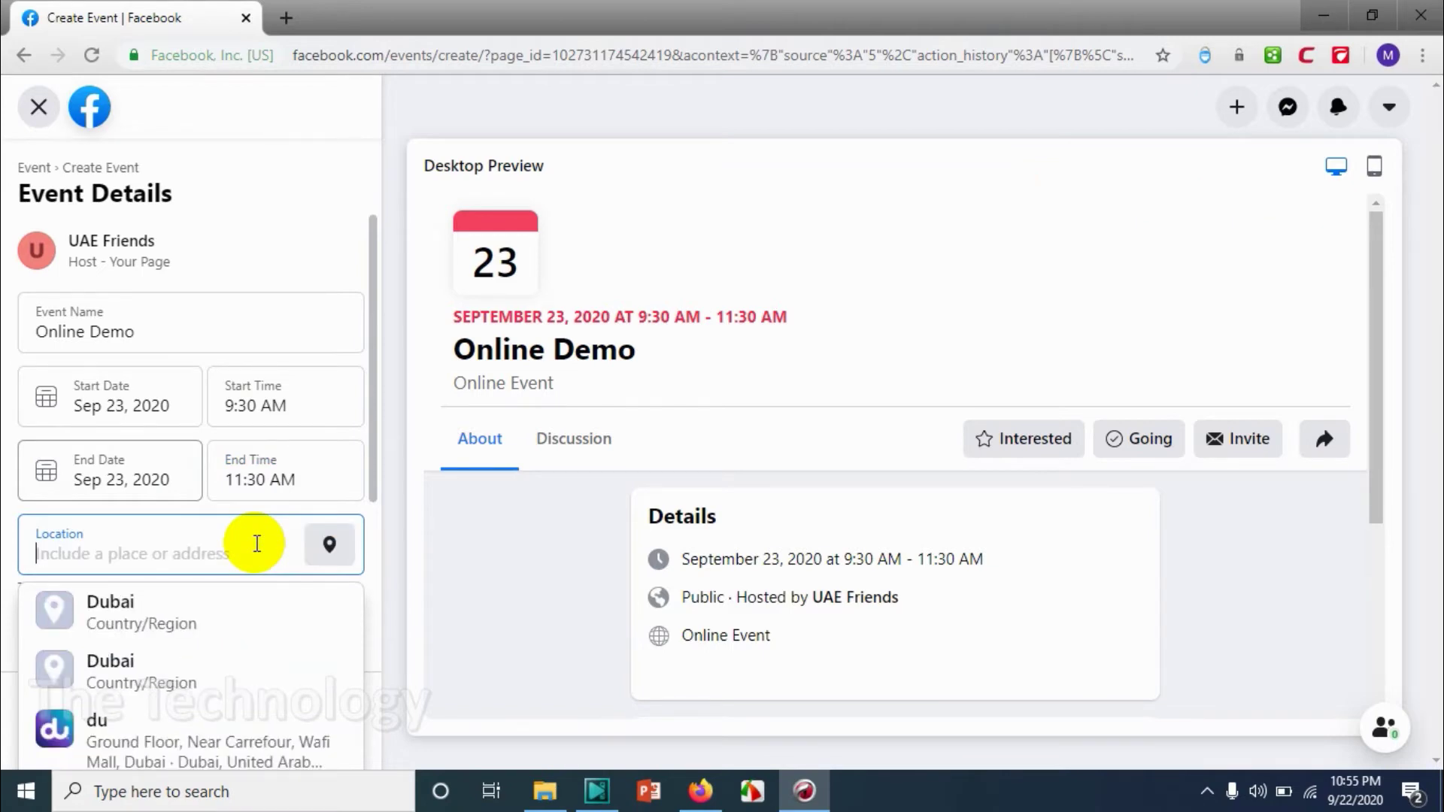
{"action": "left_click", "coordinate": [224, 681]}
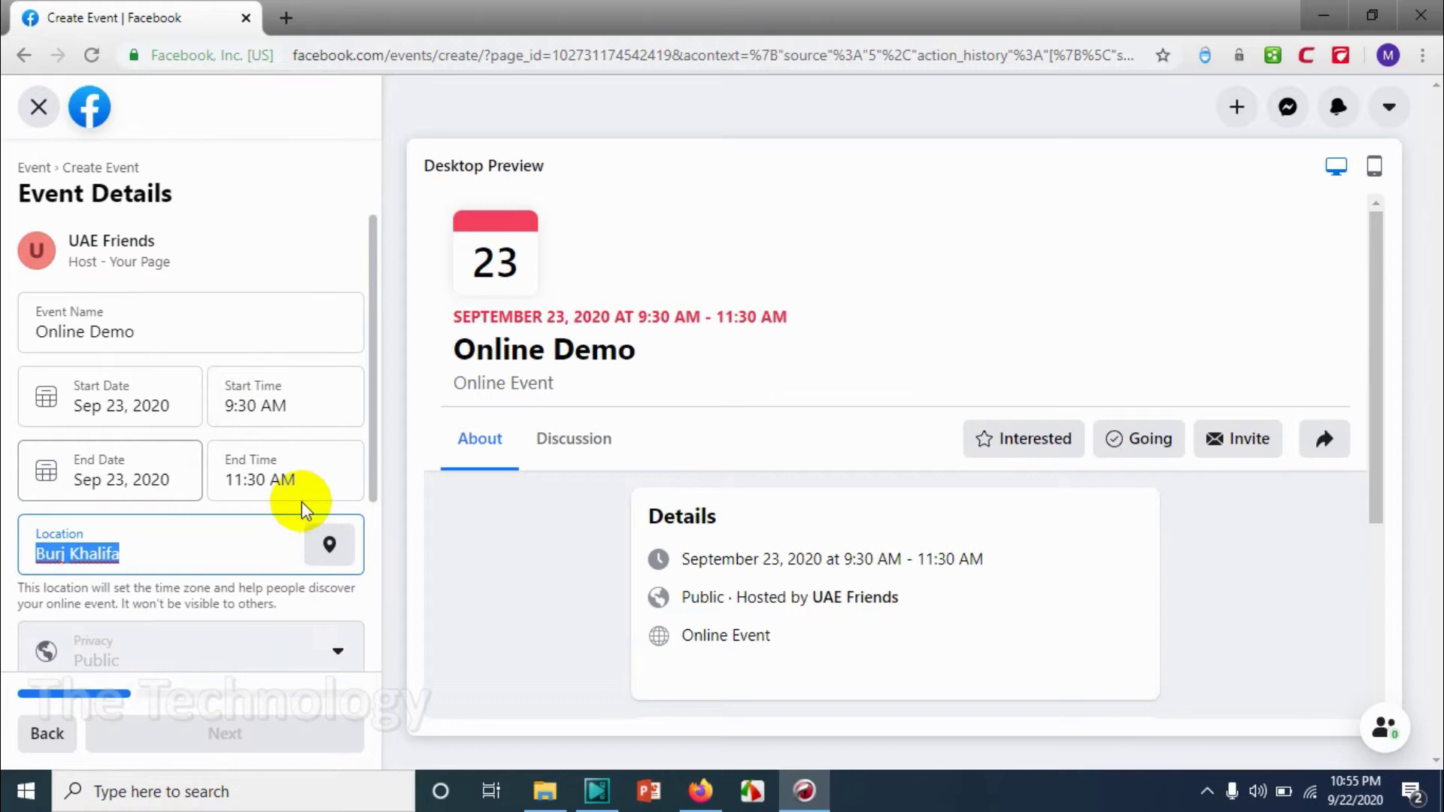
{"action": "scroll", "coordinate": [224, 540], "scroll_direction": "down", "scroll_amount": 4}
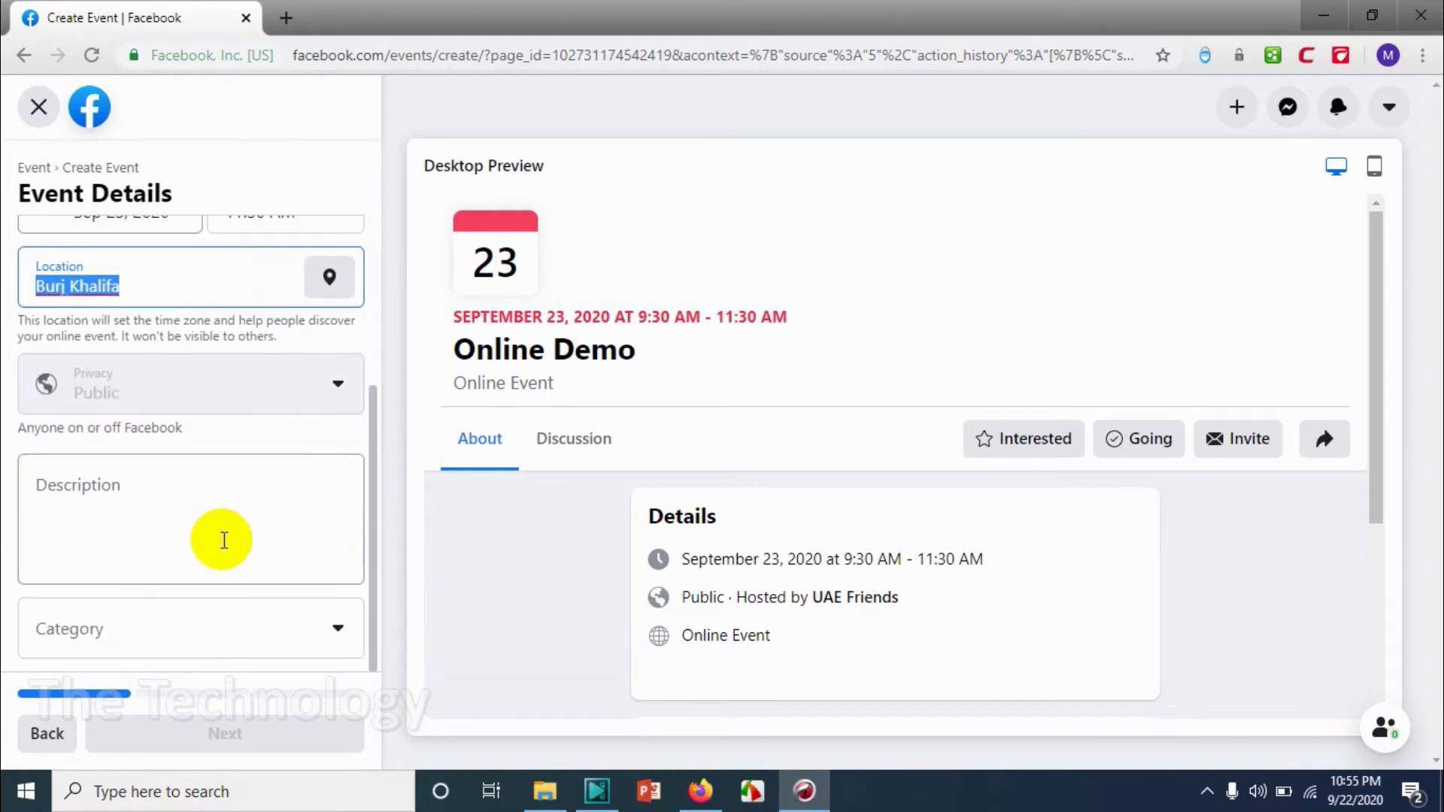
{"action": "scroll", "coordinate": [218, 519], "scroll_direction": "up", "scroll_amount": 4}
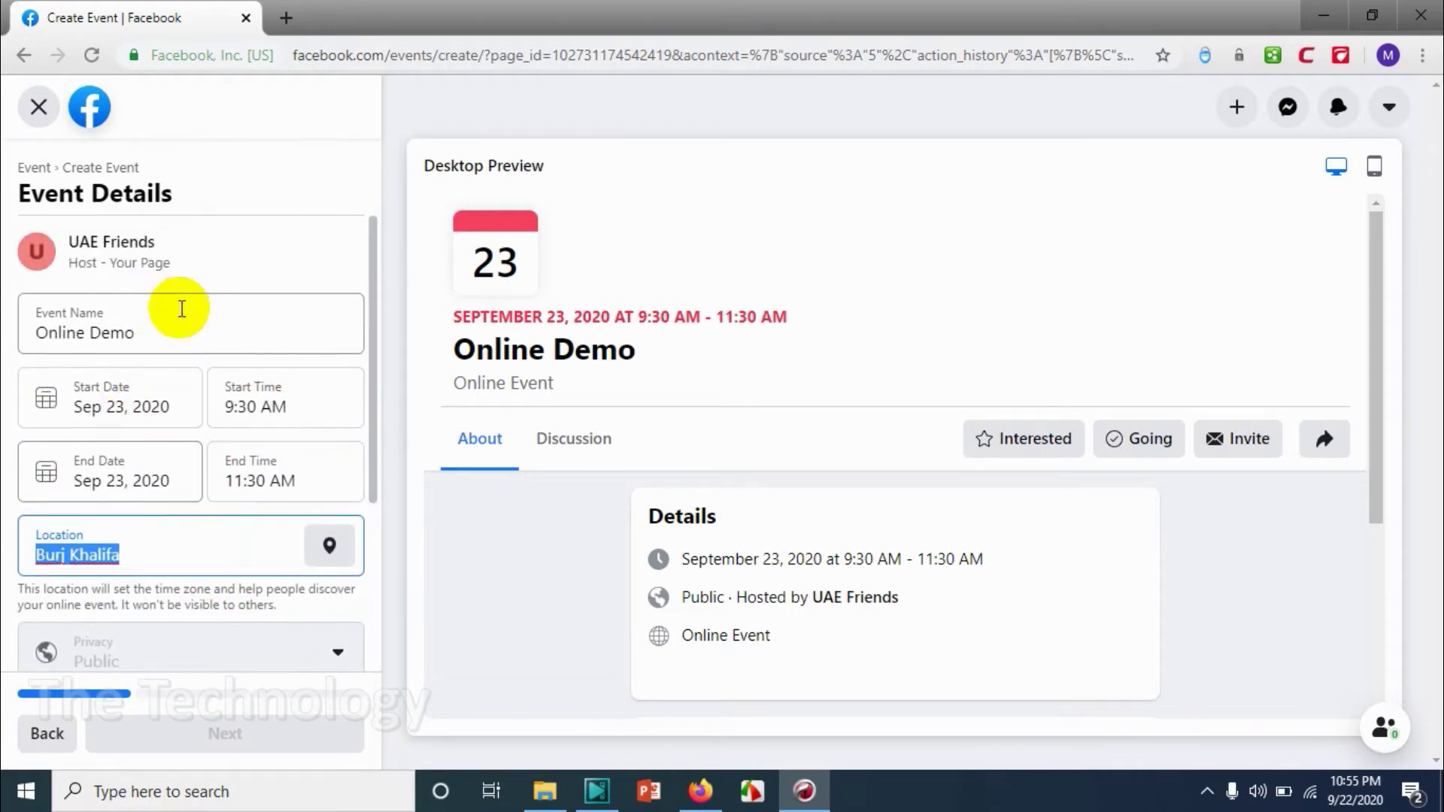
{"action": "scroll", "coordinate": [128, 500], "scroll_direction": "down", "scroll_amount": 3}
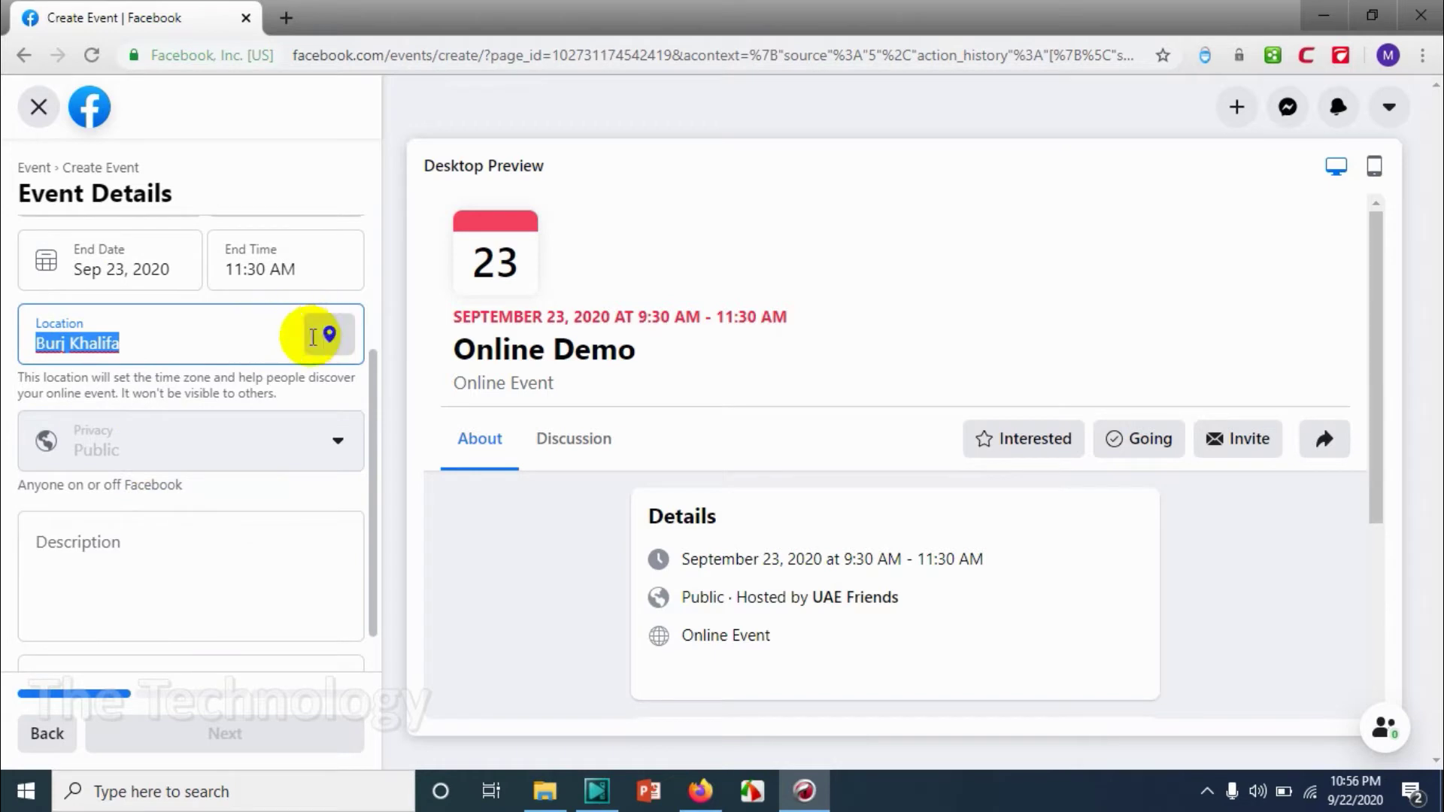
{"action": "left_click", "coordinate": [265, 346]}
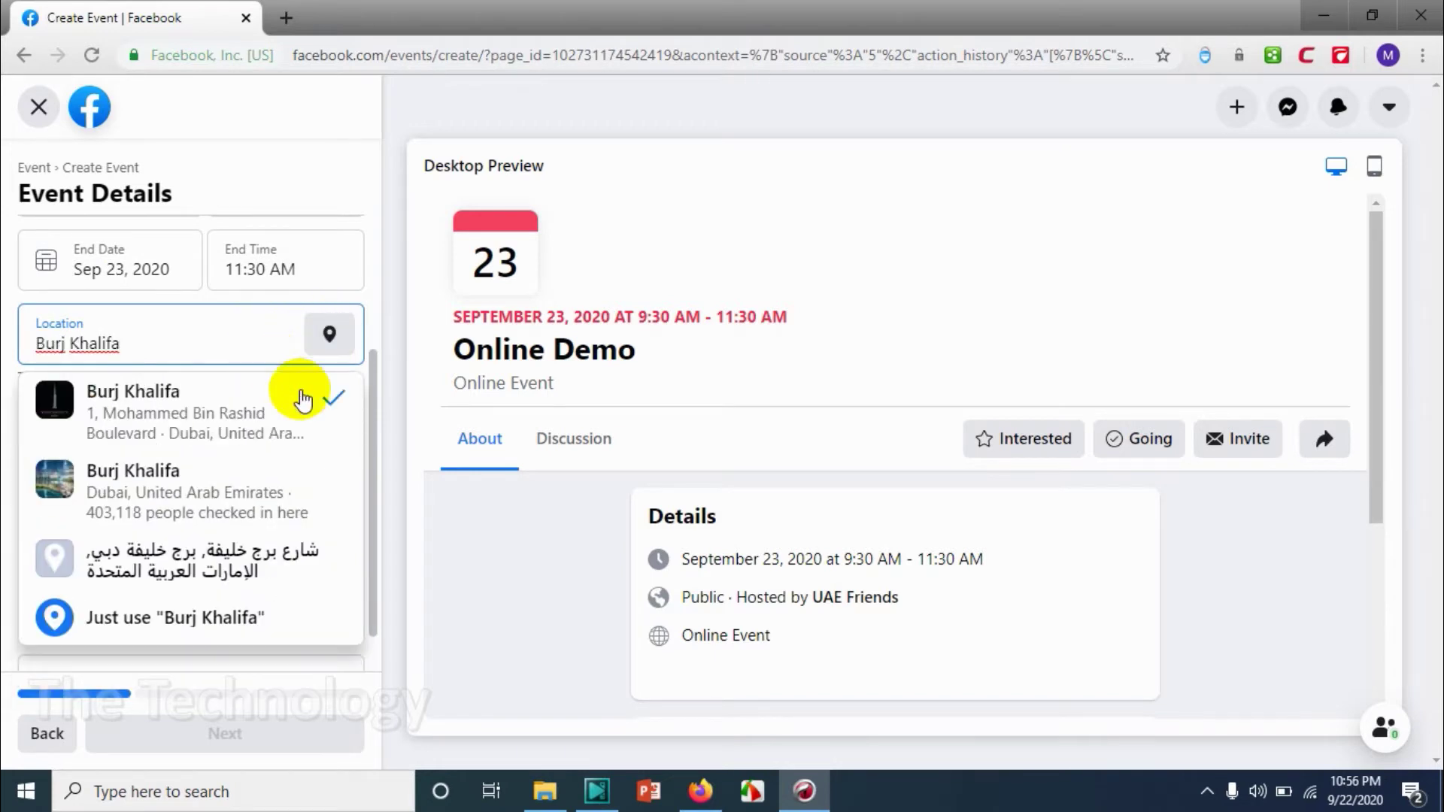
{"action": "left_click", "coordinate": [296, 388]}
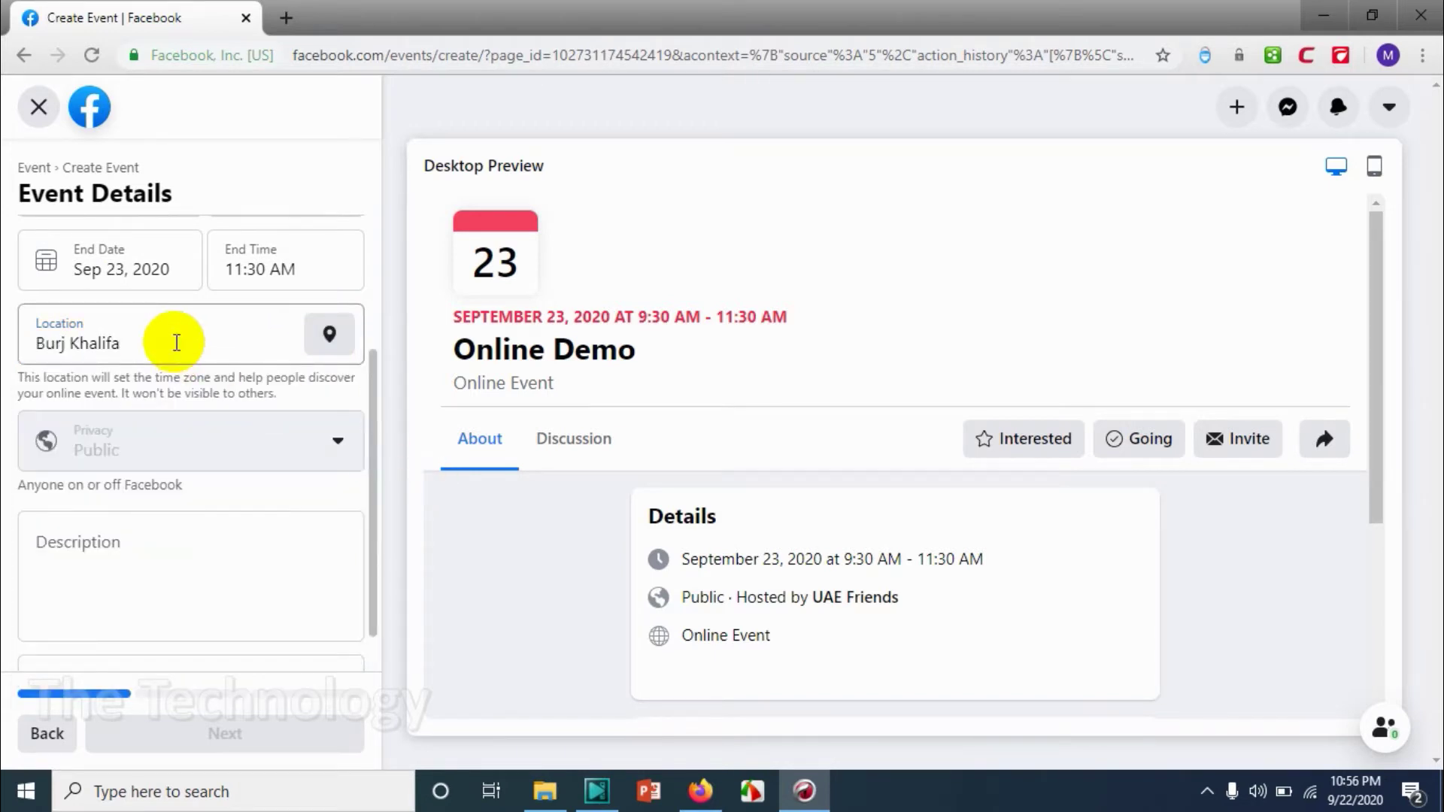
Step: Replace the location text and choose the Dubai suggestion instead
{"action": "left_click_drag", "start_coordinate": [169, 338], "coordinate": [10, 345]}
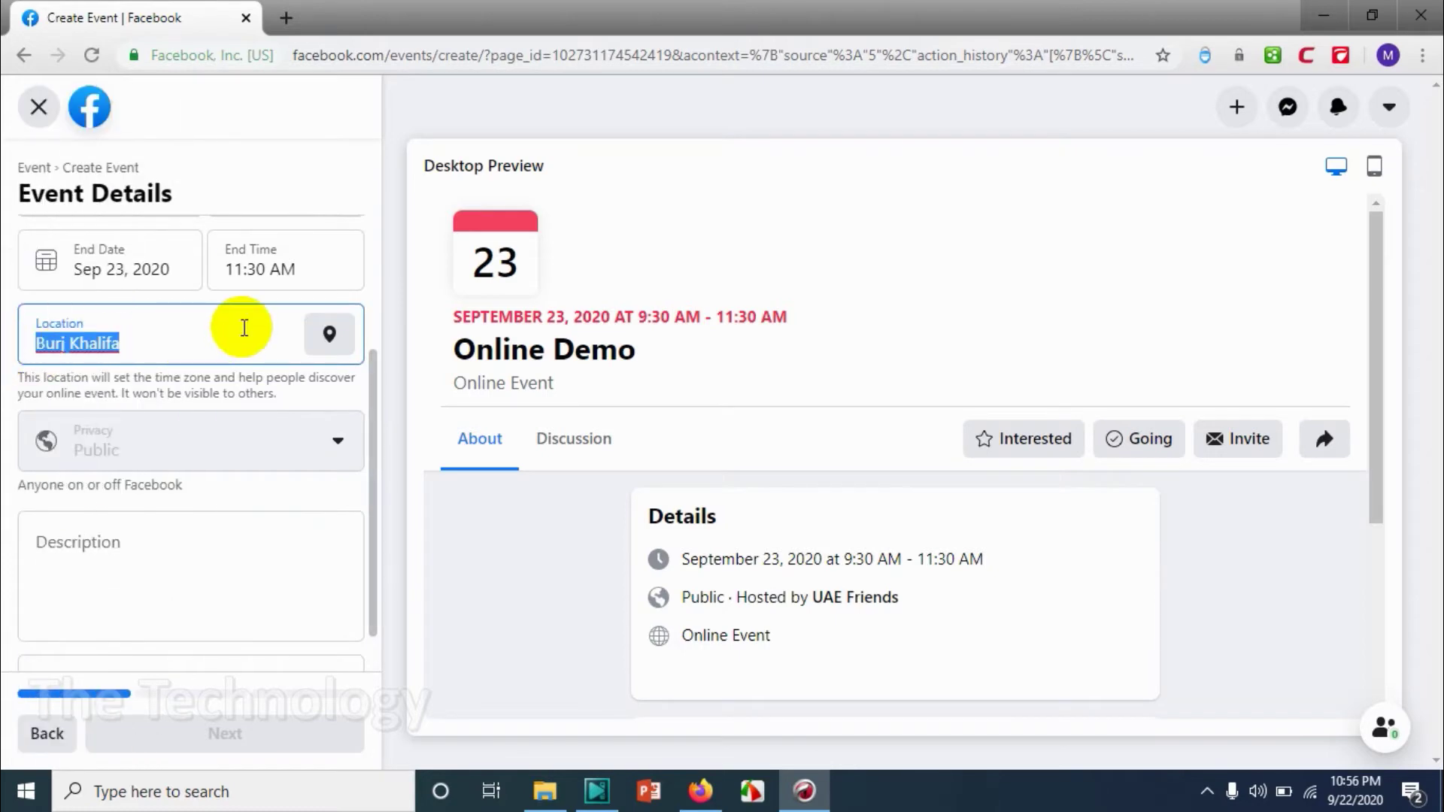
{"action": "type", "text": "facebook"}
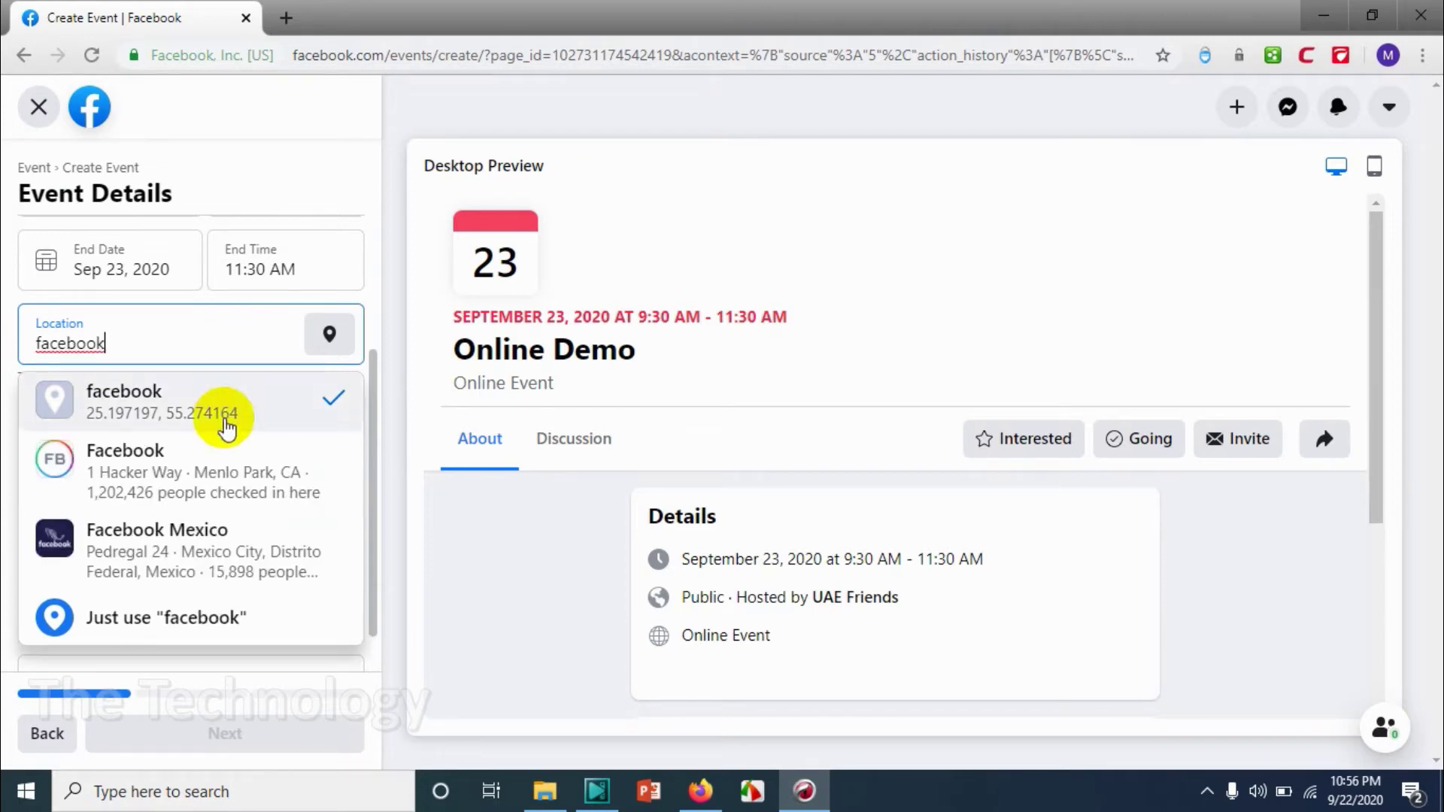
{"action": "left_click_drag", "start_coordinate": [216, 338], "coordinate": [19, 315]}
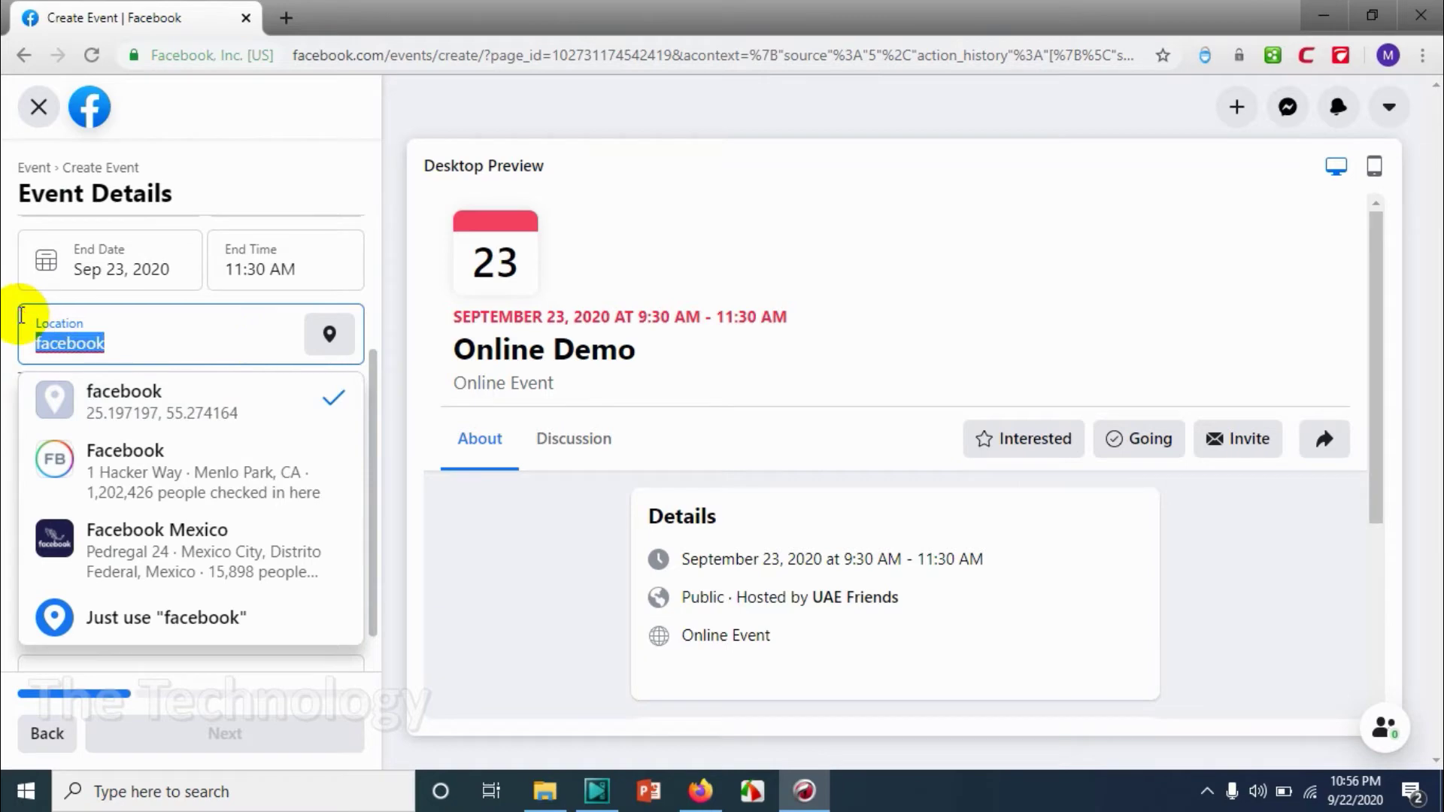
{"action": "type", "text": "duba"}
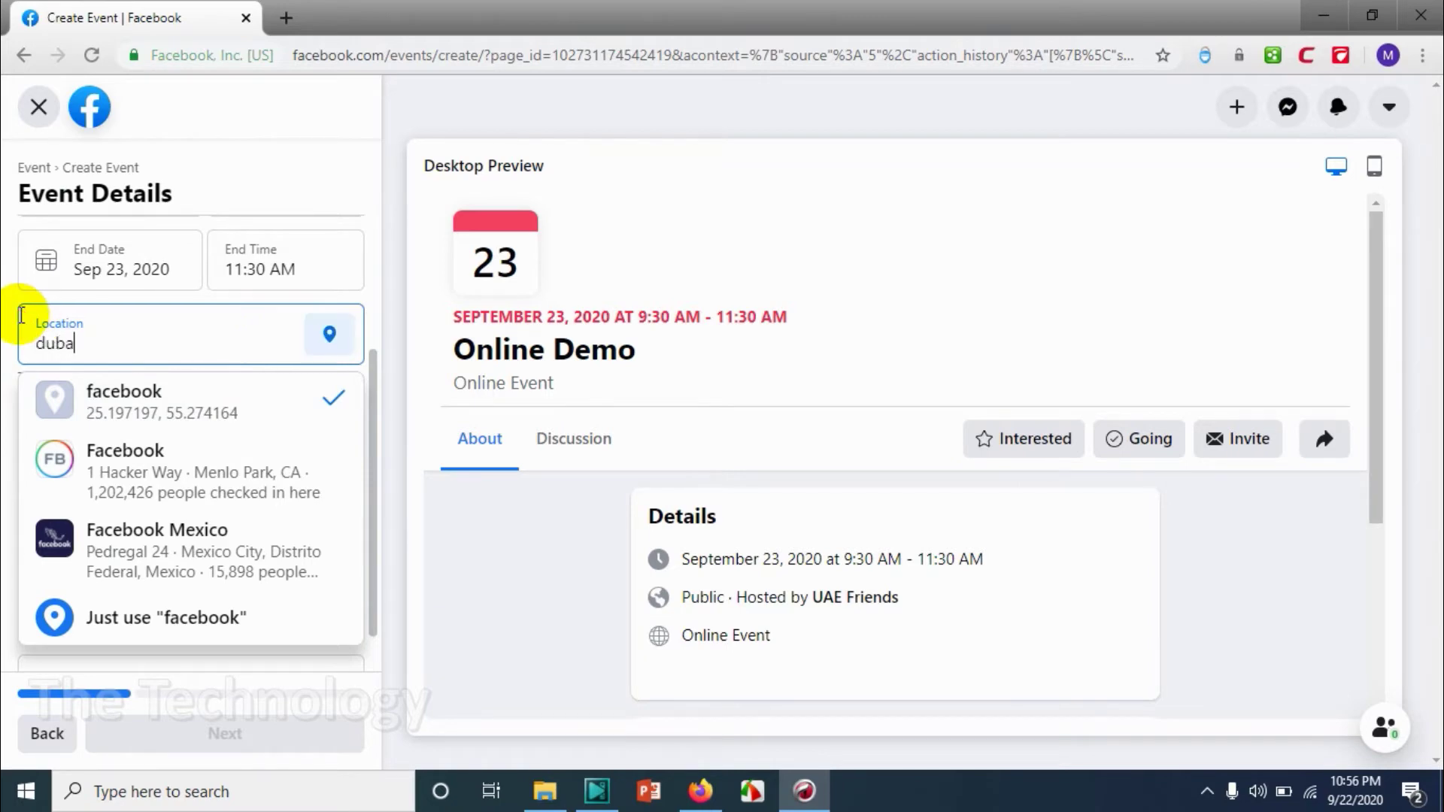
{"action": "left_click", "coordinate": [184, 405]}
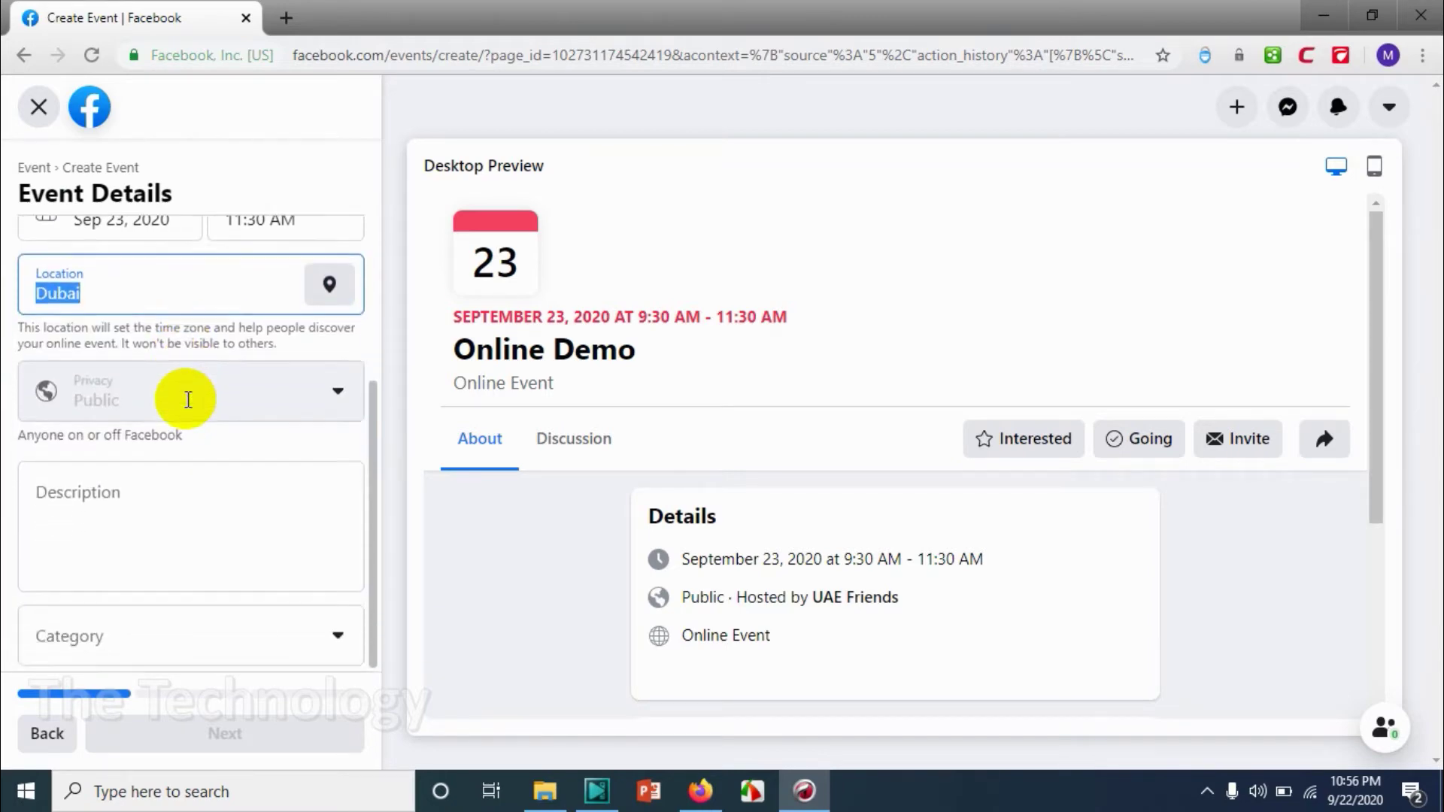
{"action": "left_click", "coordinate": [167, 394]}
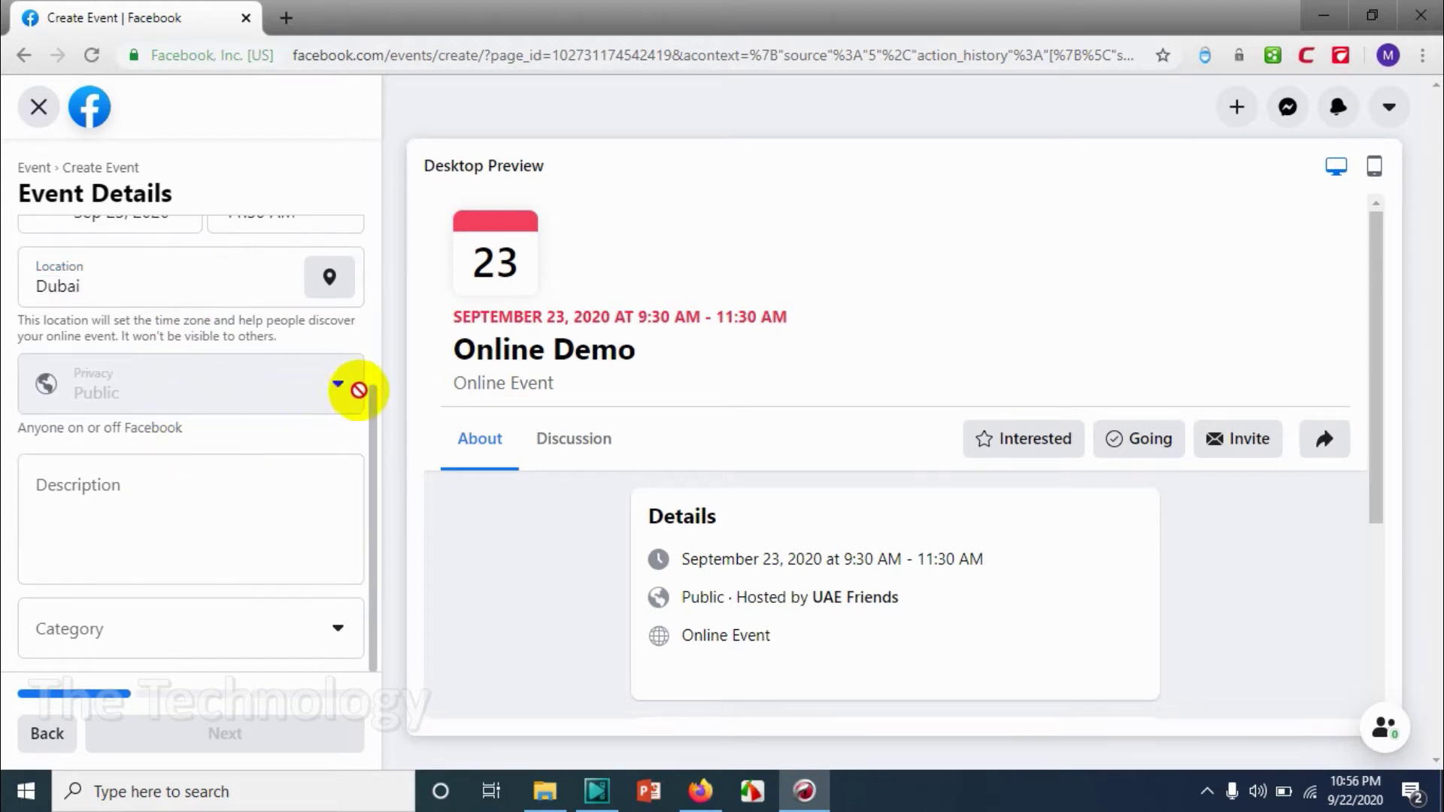
Step: Enter 'Online Demo of Events on Facebook' as the event description
{"action": "scroll", "coordinate": [241, 484], "scroll_direction": "up", "scroll_amount": 3}
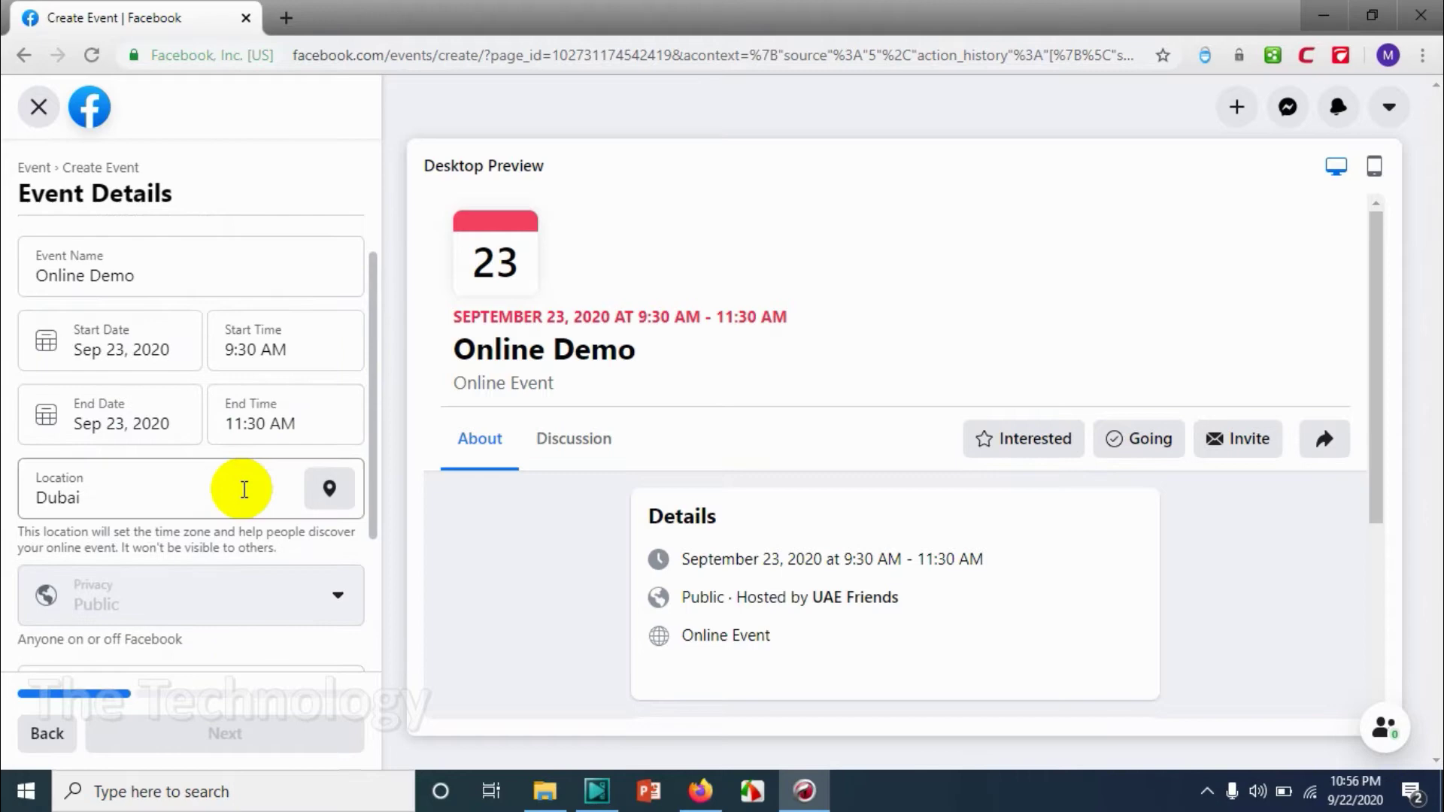
{"action": "scroll", "coordinate": [241, 490], "scroll_direction": "down", "scroll_amount": 3}
{"action": "left_click", "coordinate": [174, 508]}
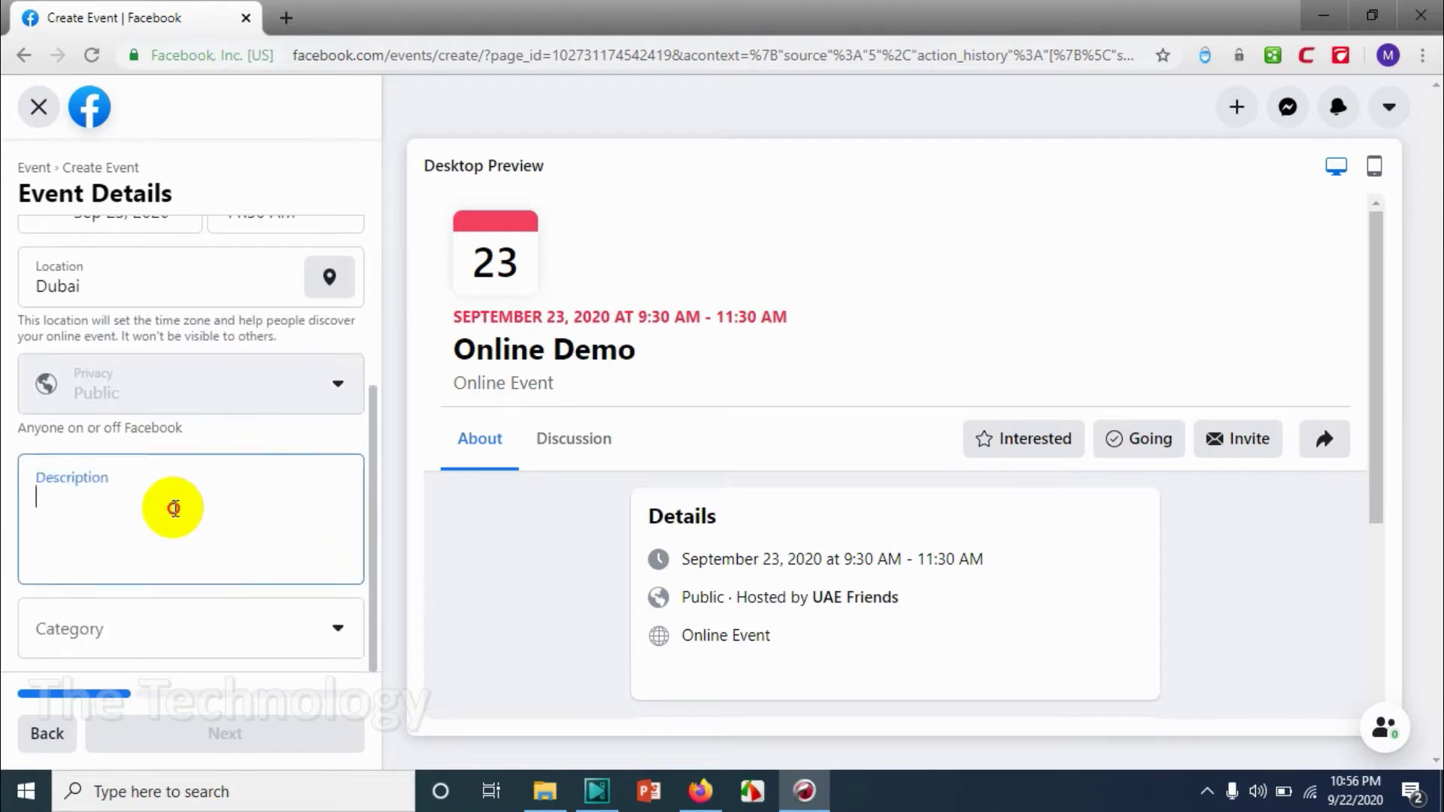
{"action": "type", "text": "O"}
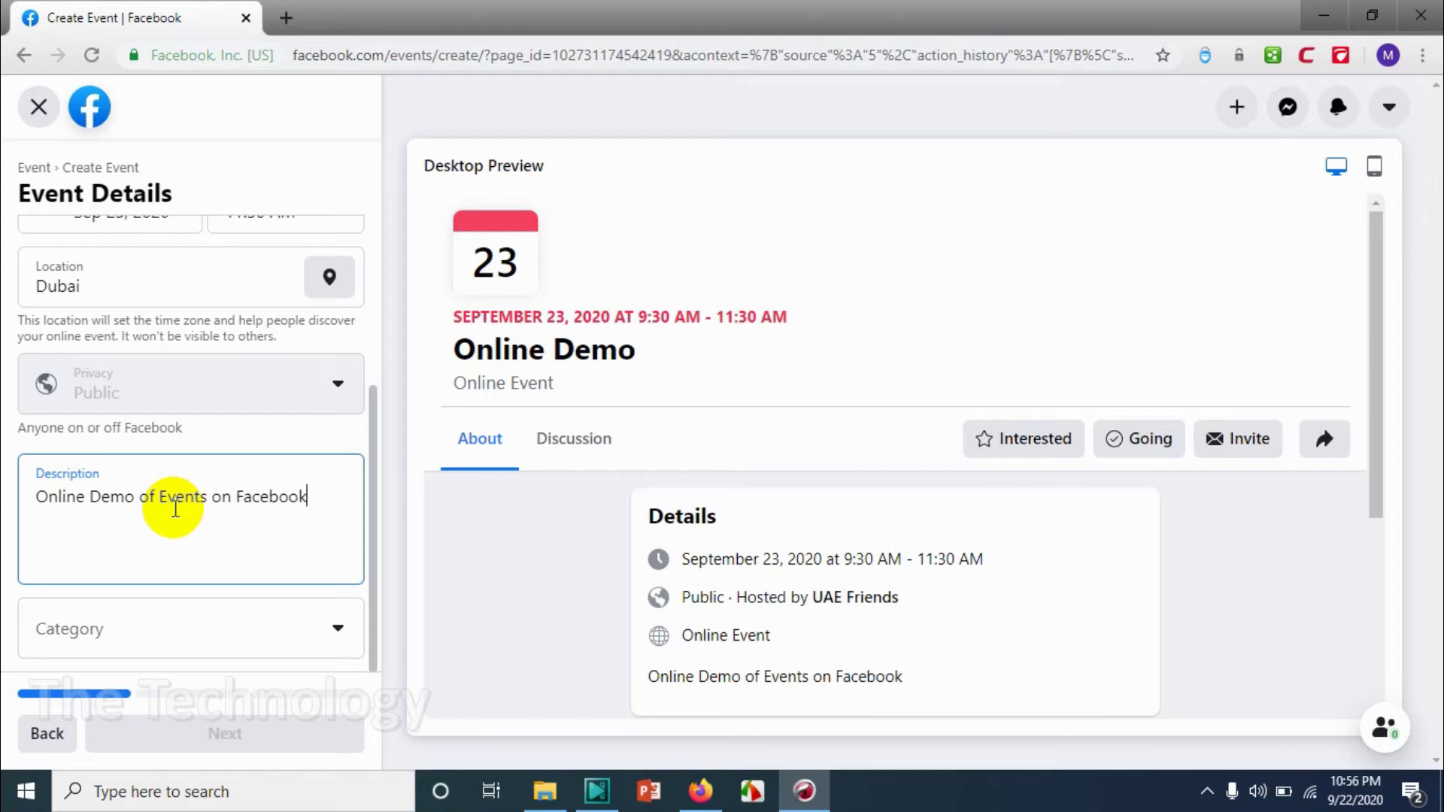
Step: Choose Networking from the event Category list
{"action": "left_click", "coordinate": [210, 624]}
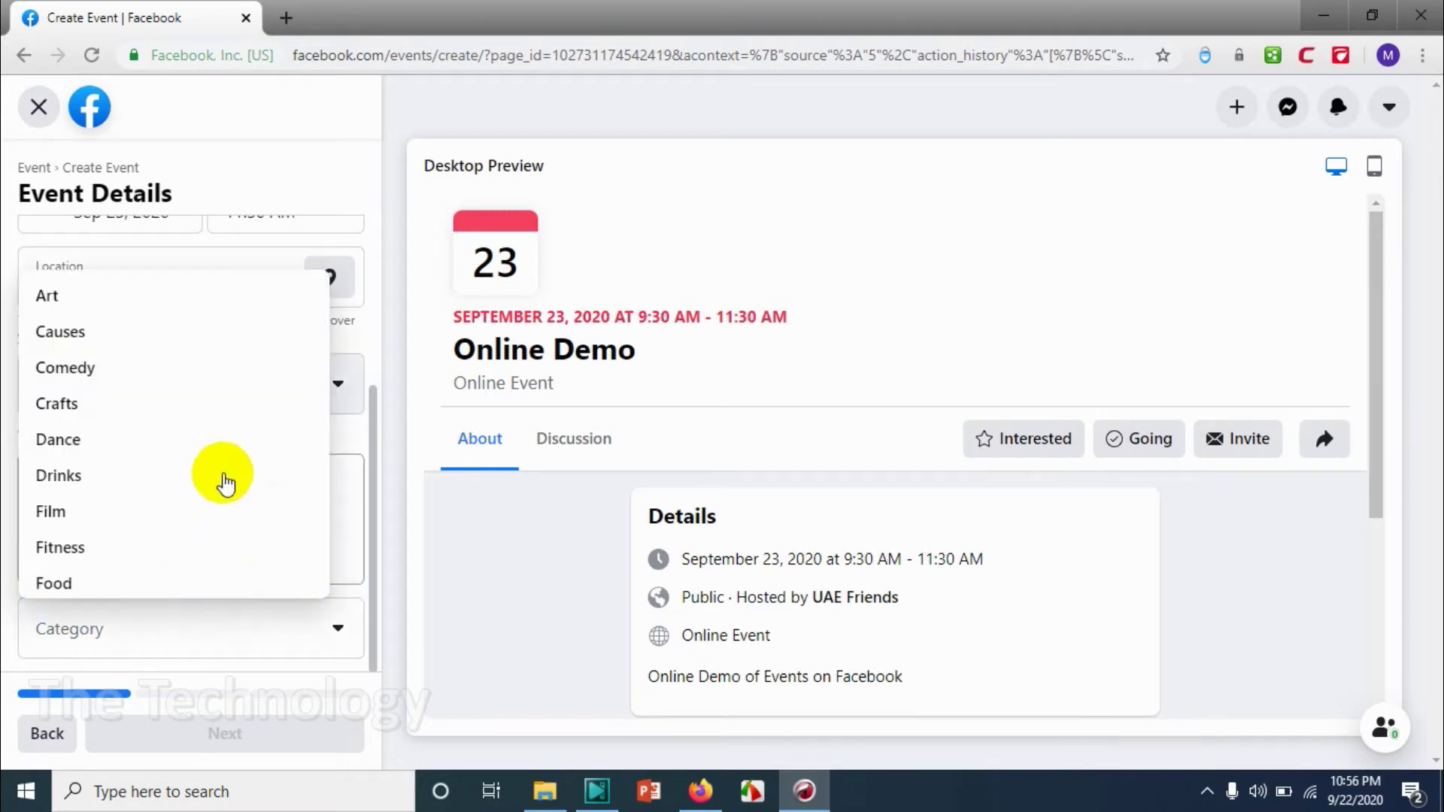
{"action": "scroll", "coordinate": [119, 327], "scroll_direction": "down", "scroll_amount": 5}
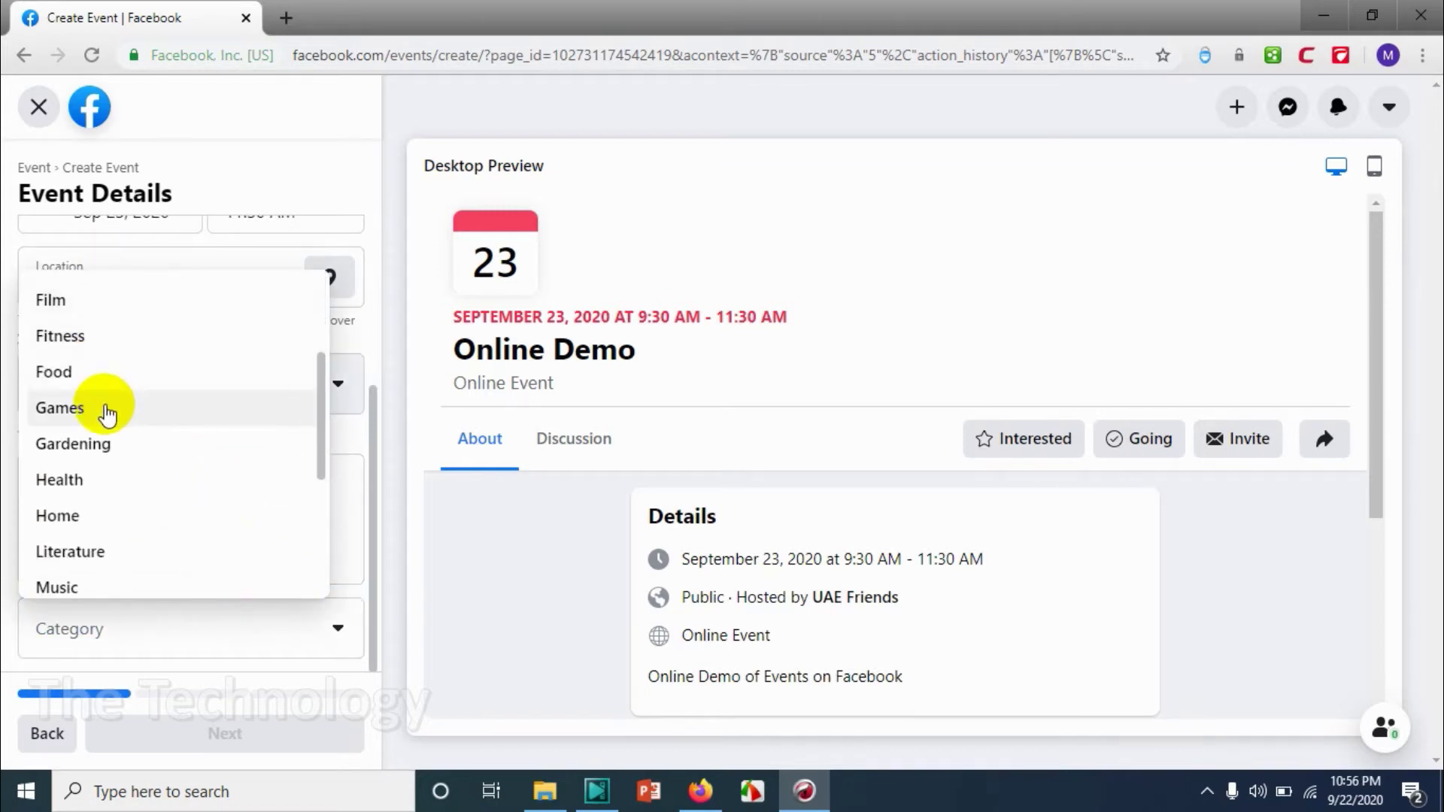
{"action": "scroll", "coordinate": [106, 477], "scroll_direction": "down", "scroll_amount": 3}
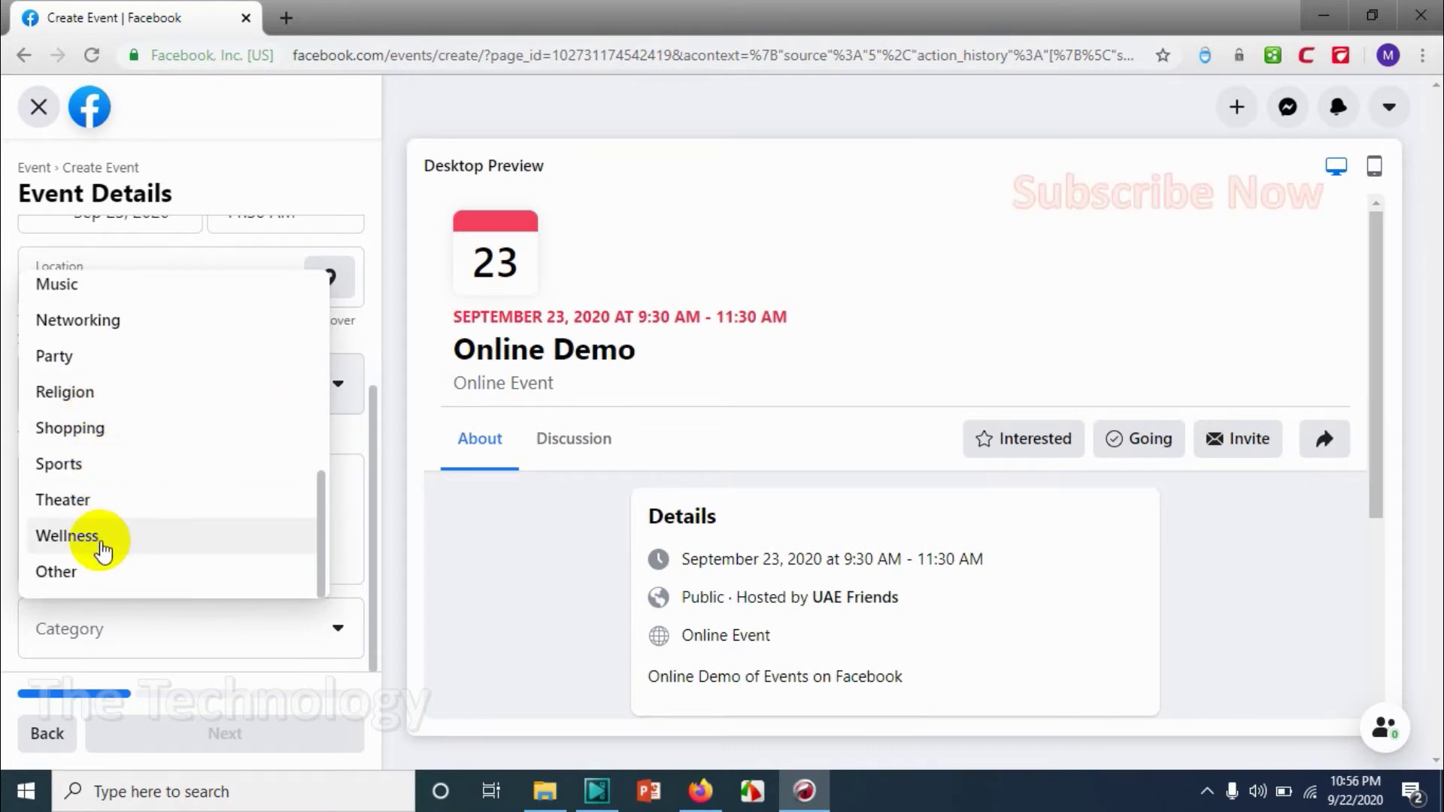
{"action": "scroll", "coordinate": [103, 547], "scroll_direction": "up", "scroll_amount": 2}
{"action": "scroll", "coordinate": [103, 429], "scroll_direction": "up", "scroll_amount": 4}
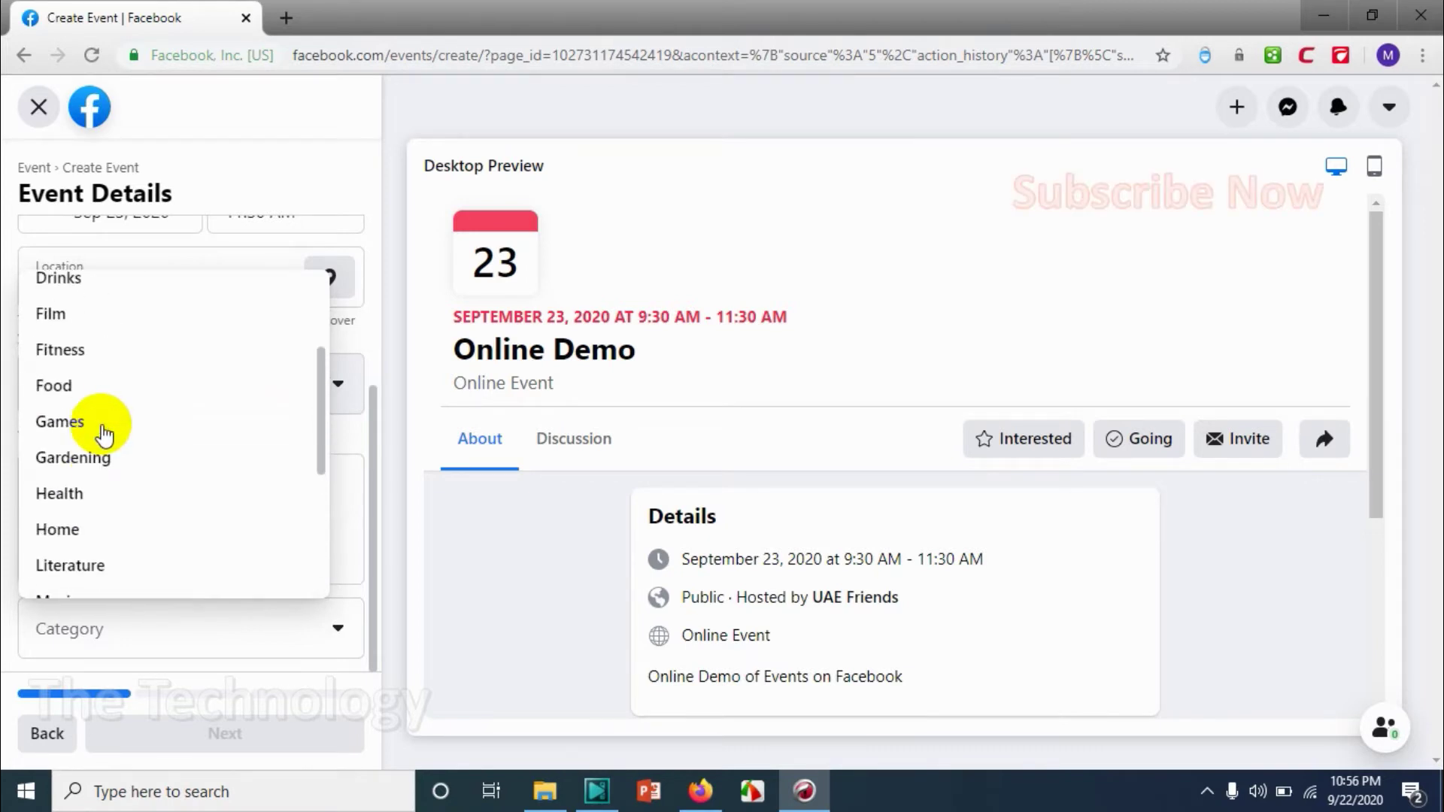
{"action": "scroll", "coordinate": [103, 435], "scroll_direction": "up", "scroll_amount": 1}
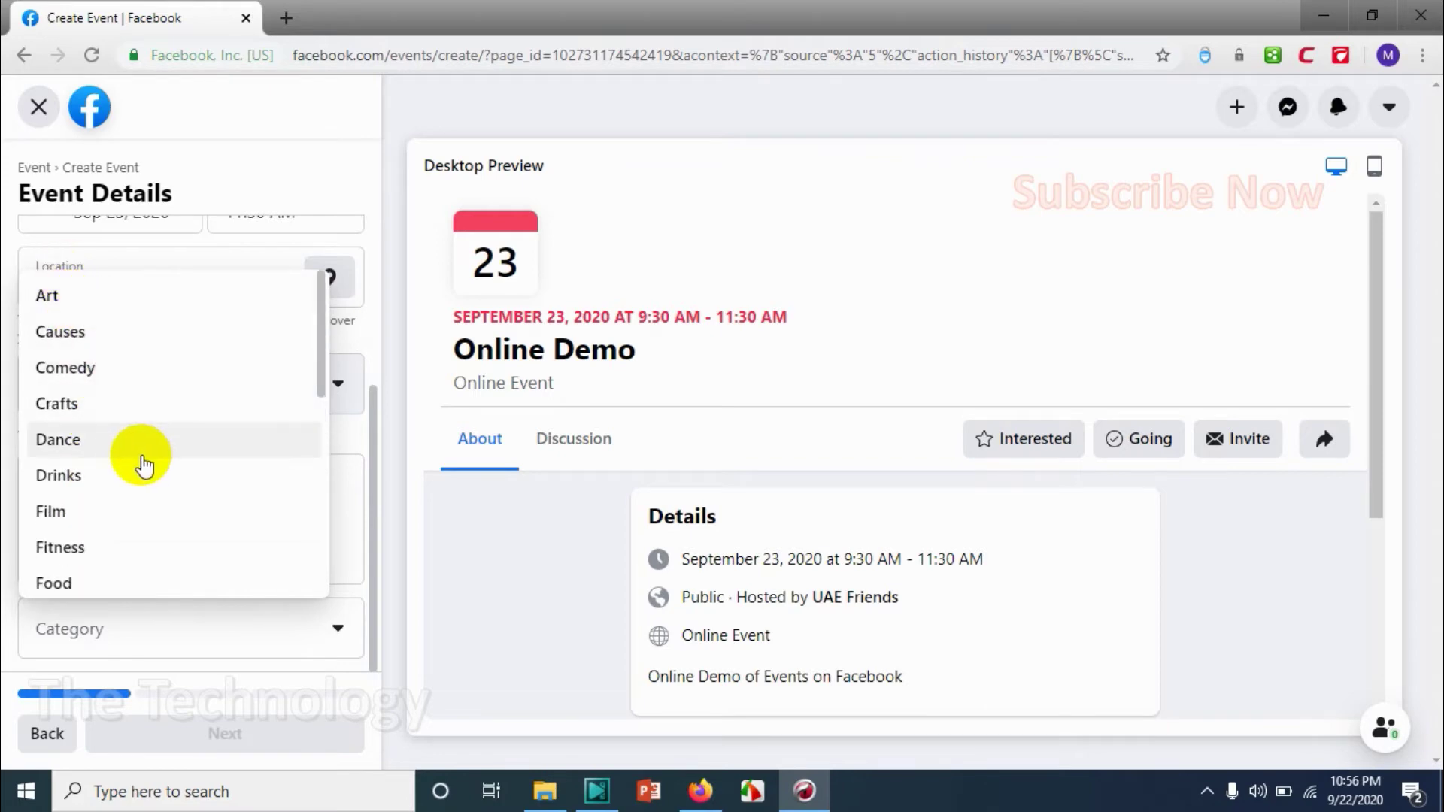
{"action": "scroll", "coordinate": [143, 466], "scroll_direction": "down", "scroll_amount": 5}
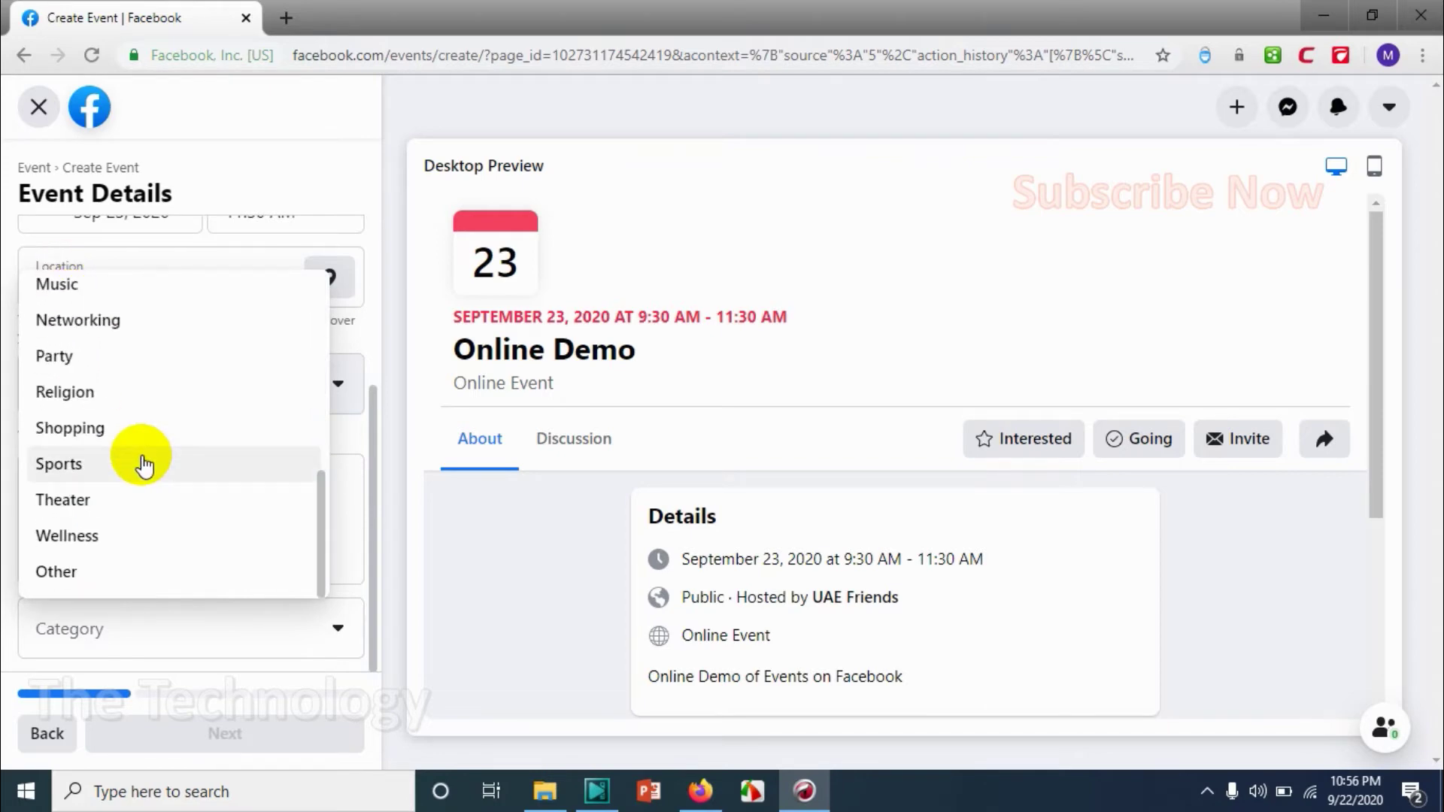
{"action": "left_click", "coordinate": [118, 328]}
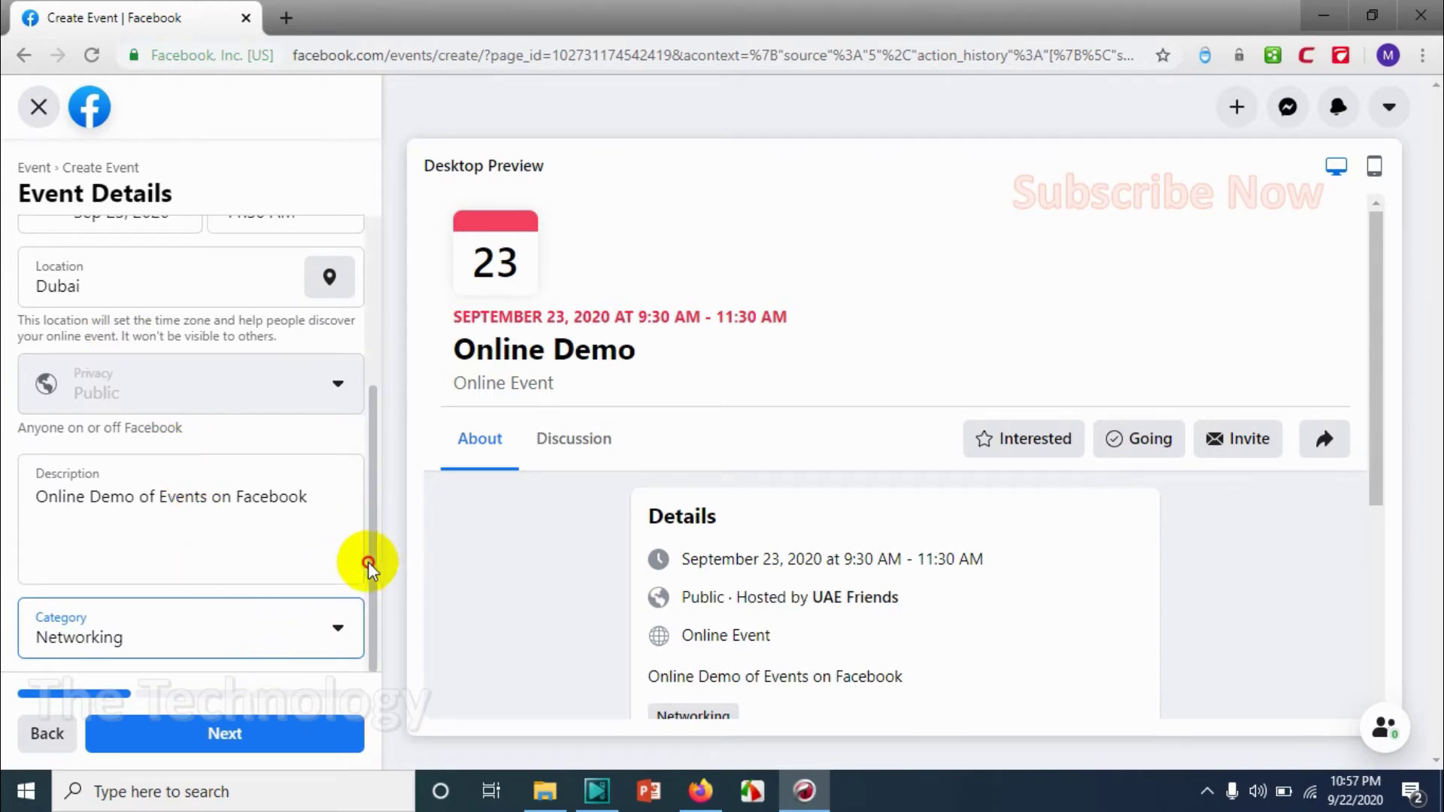
Step: On the location step, choose External Link and enter a Zoom meeting URL
{"action": "left_click", "coordinate": [234, 737]}
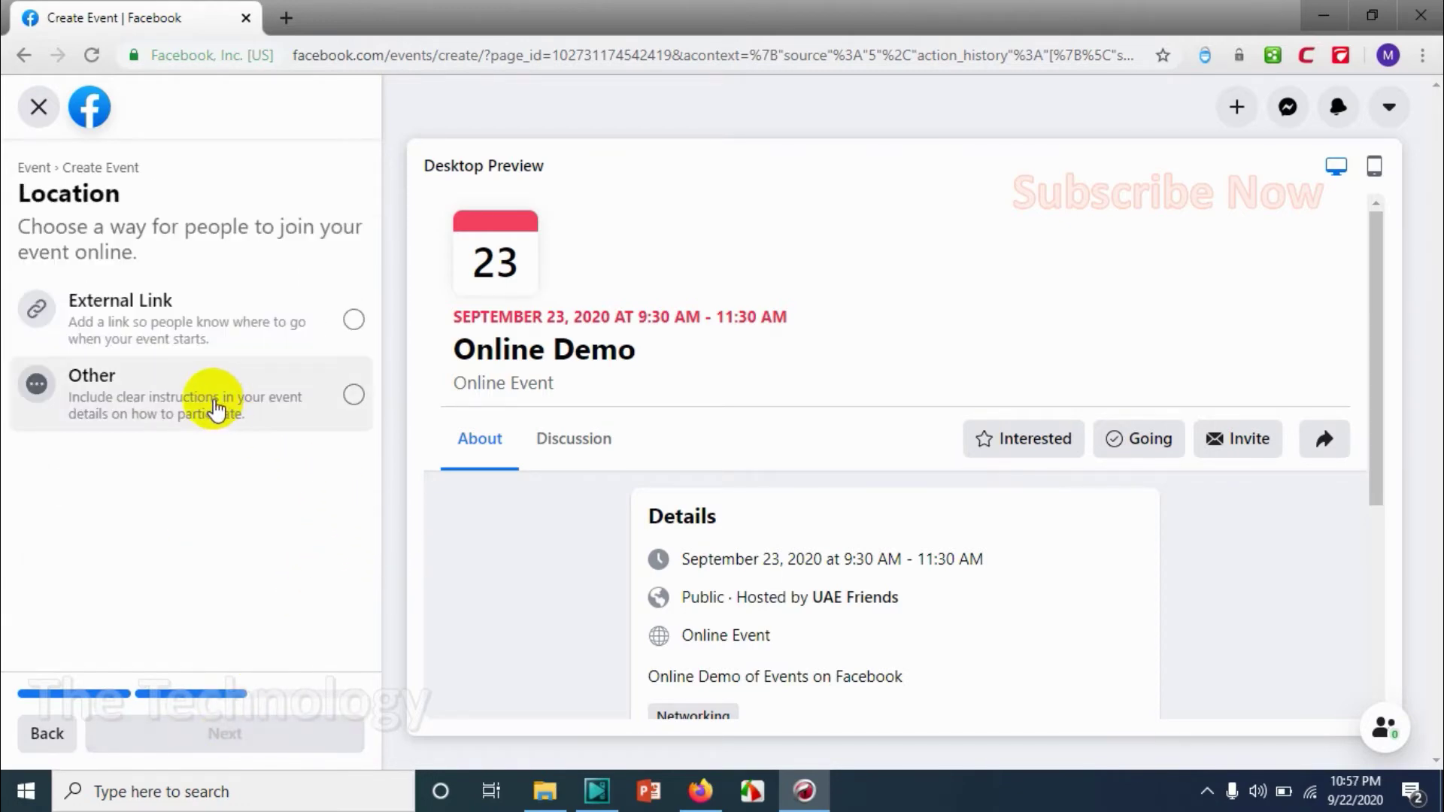
{"action": "left_click", "coordinate": [267, 338]}
{"action": "left_click", "coordinate": [240, 408]}
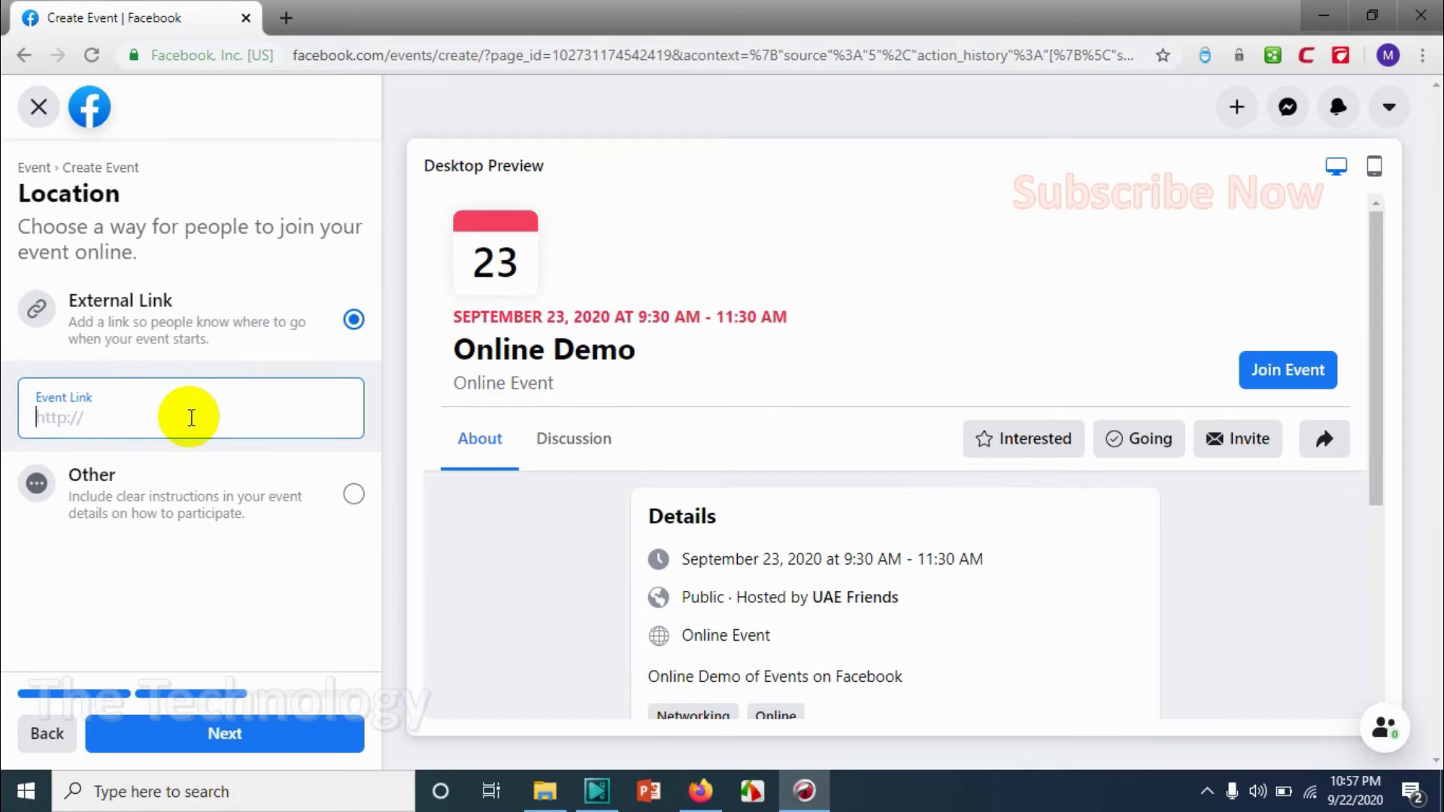
{"action": "type", "text": "https://zoom.com/ghdsfyf4rgtg"}
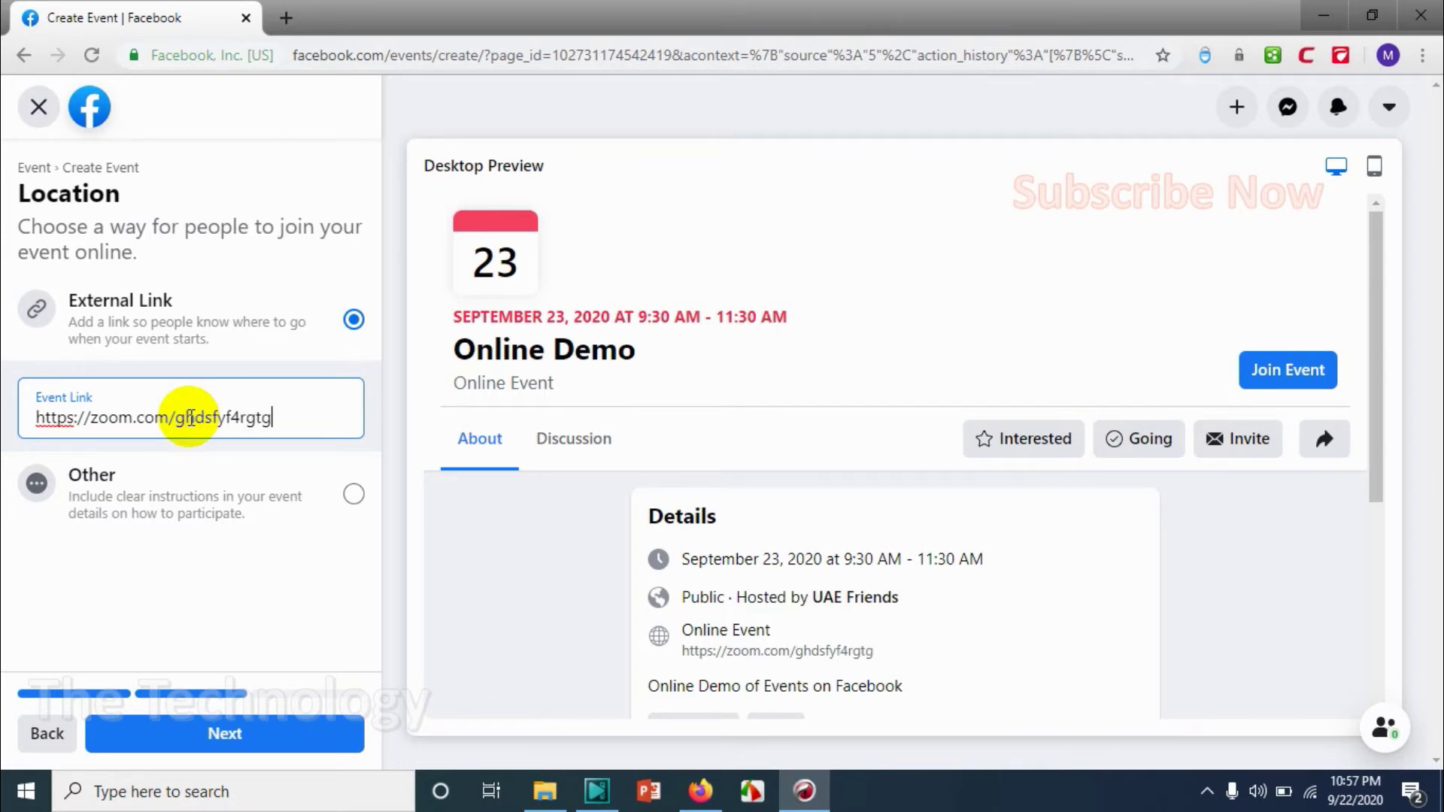
{"action": "left_click", "coordinate": [168, 593]}
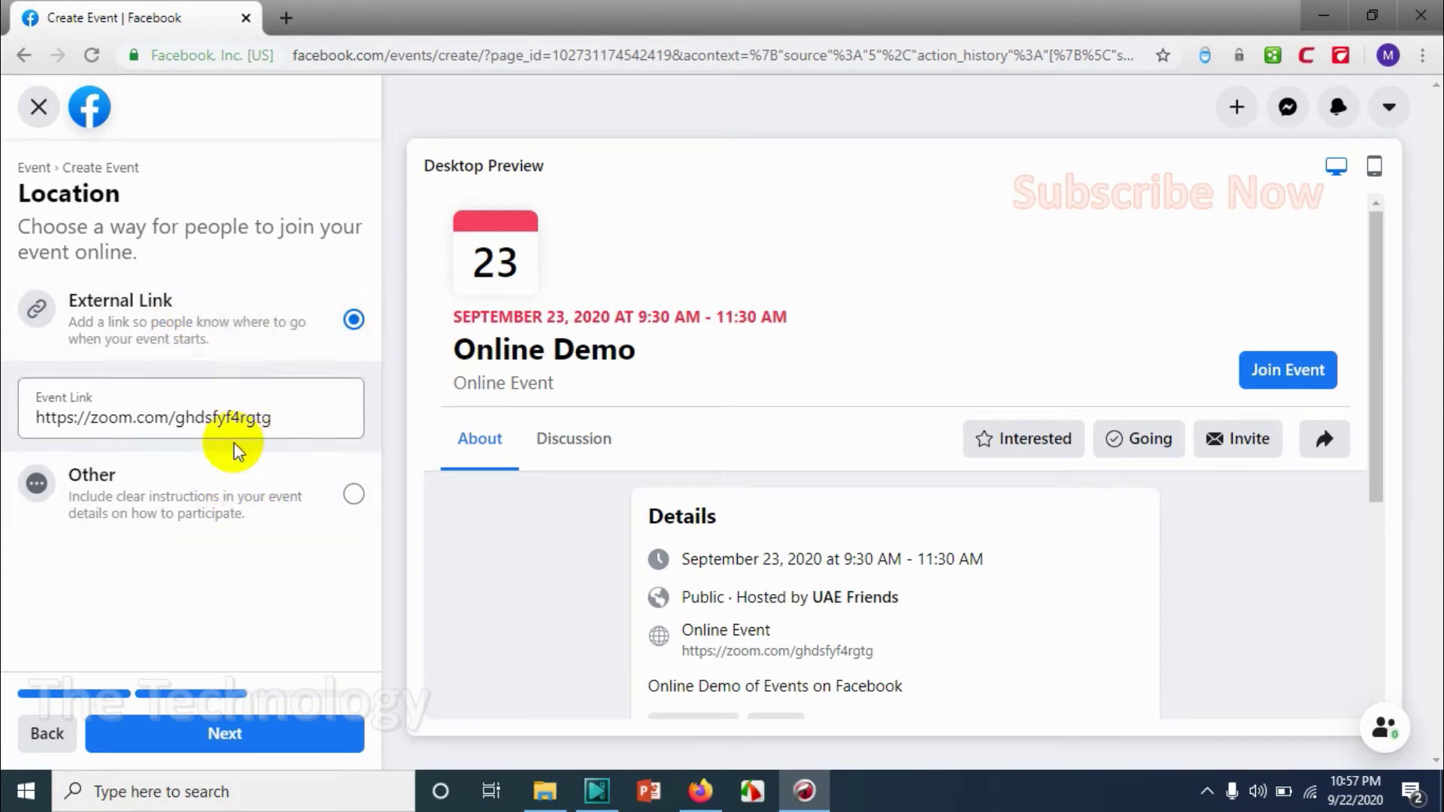
Step: Switch the way to join to Other instead
{"action": "left_click", "coordinate": [346, 495]}
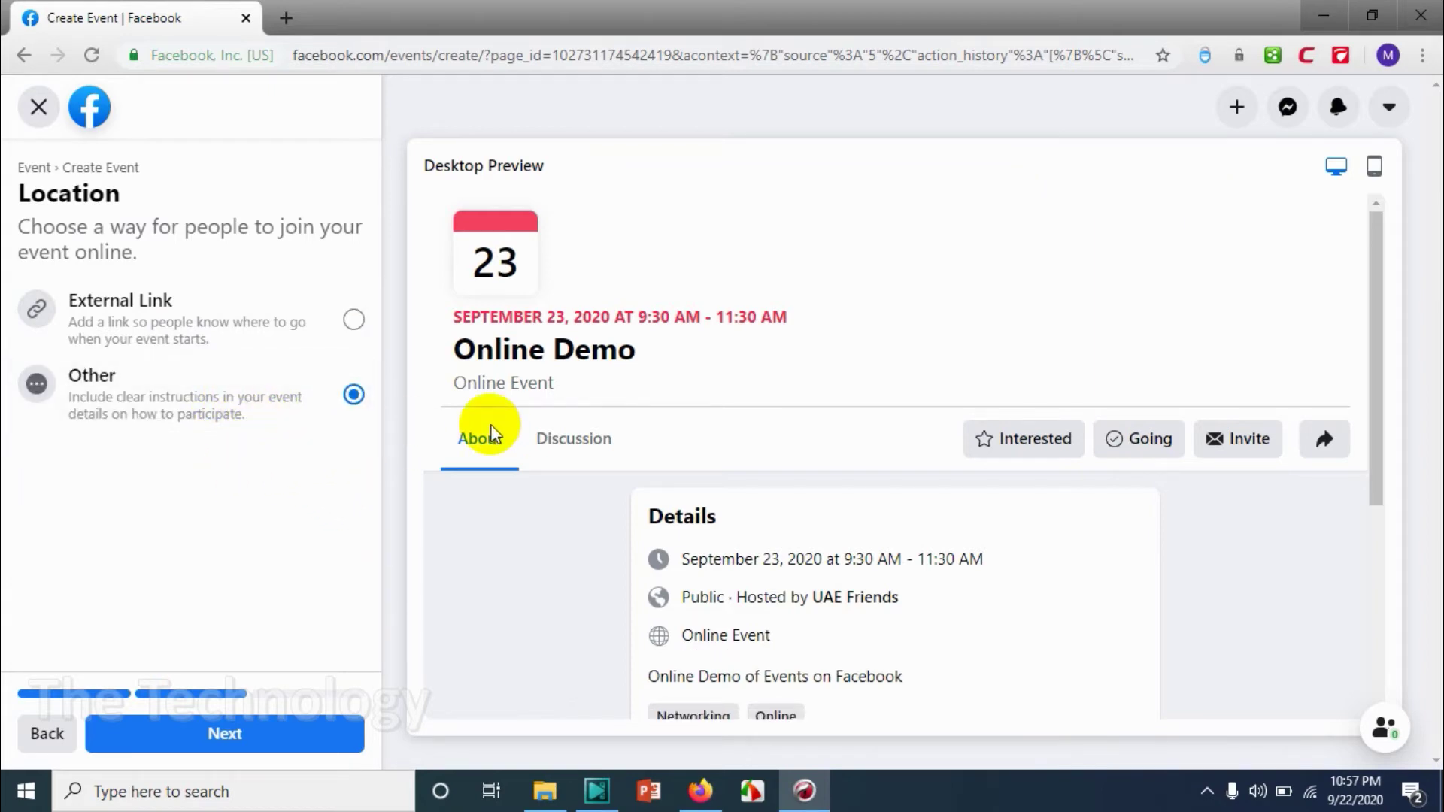
{"action": "scroll", "coordinate": [704, 500], "scroll_direction": "down", "scroll_amount": 5}
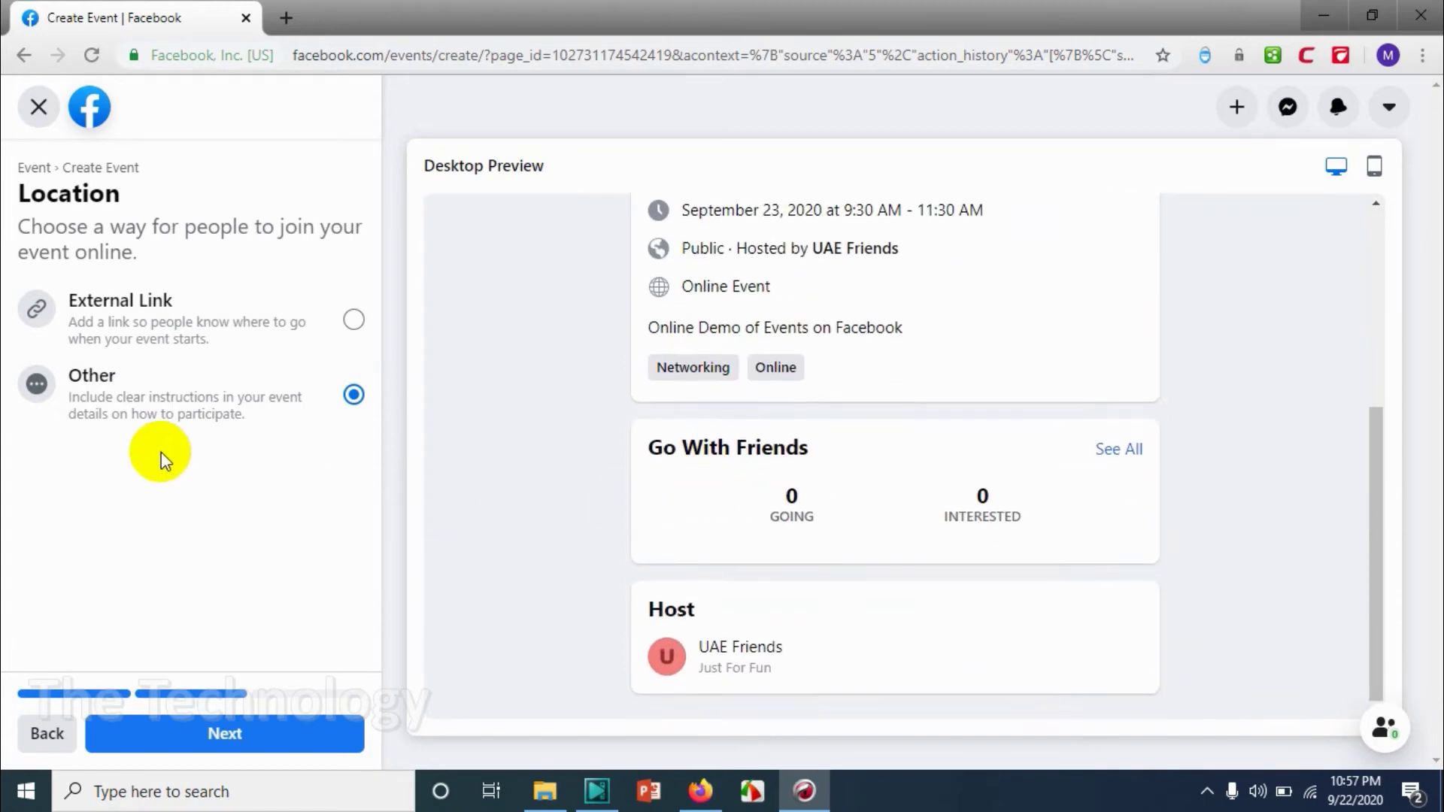
{"action": "scroll", "coordinate": [677, 474], "scroll_direction": "up", "scroll_amount": 5}
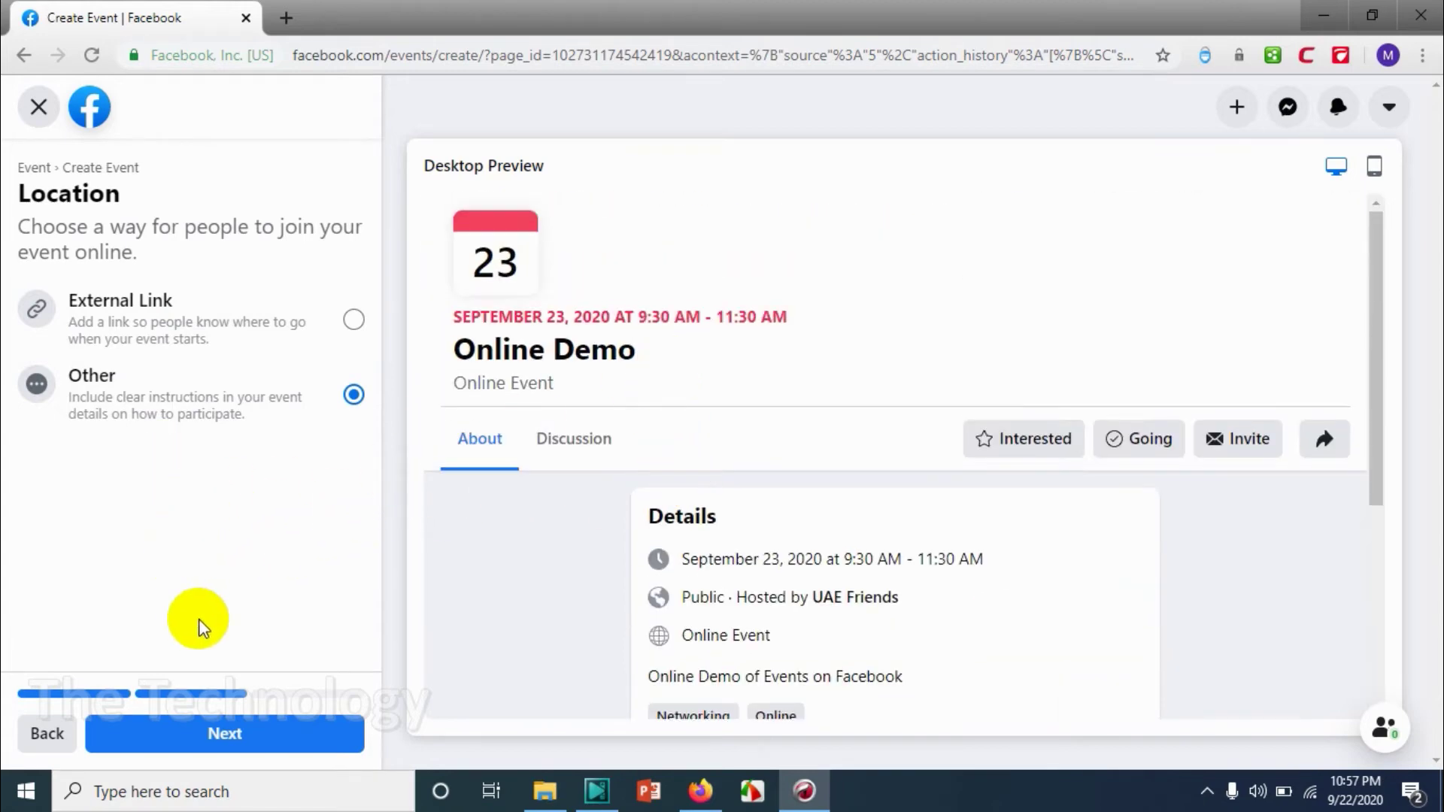
Step: On Additional Details, upload pexels-photo-414102 as the cover photo, then open Event settings
{"action": "left_click", "coordinate": [273, 758]}
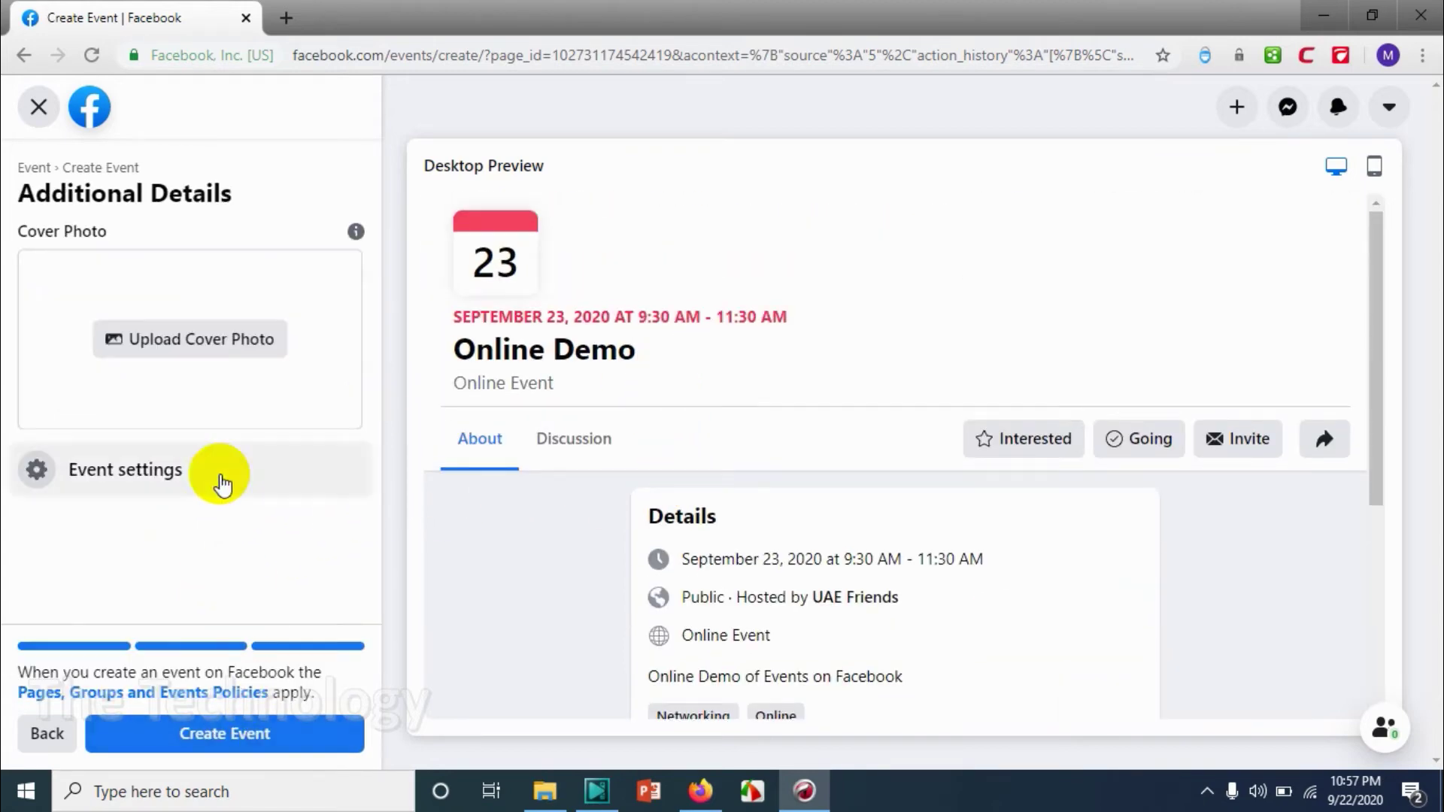
{"action": "left_click", "coordinate": [230, 353]}
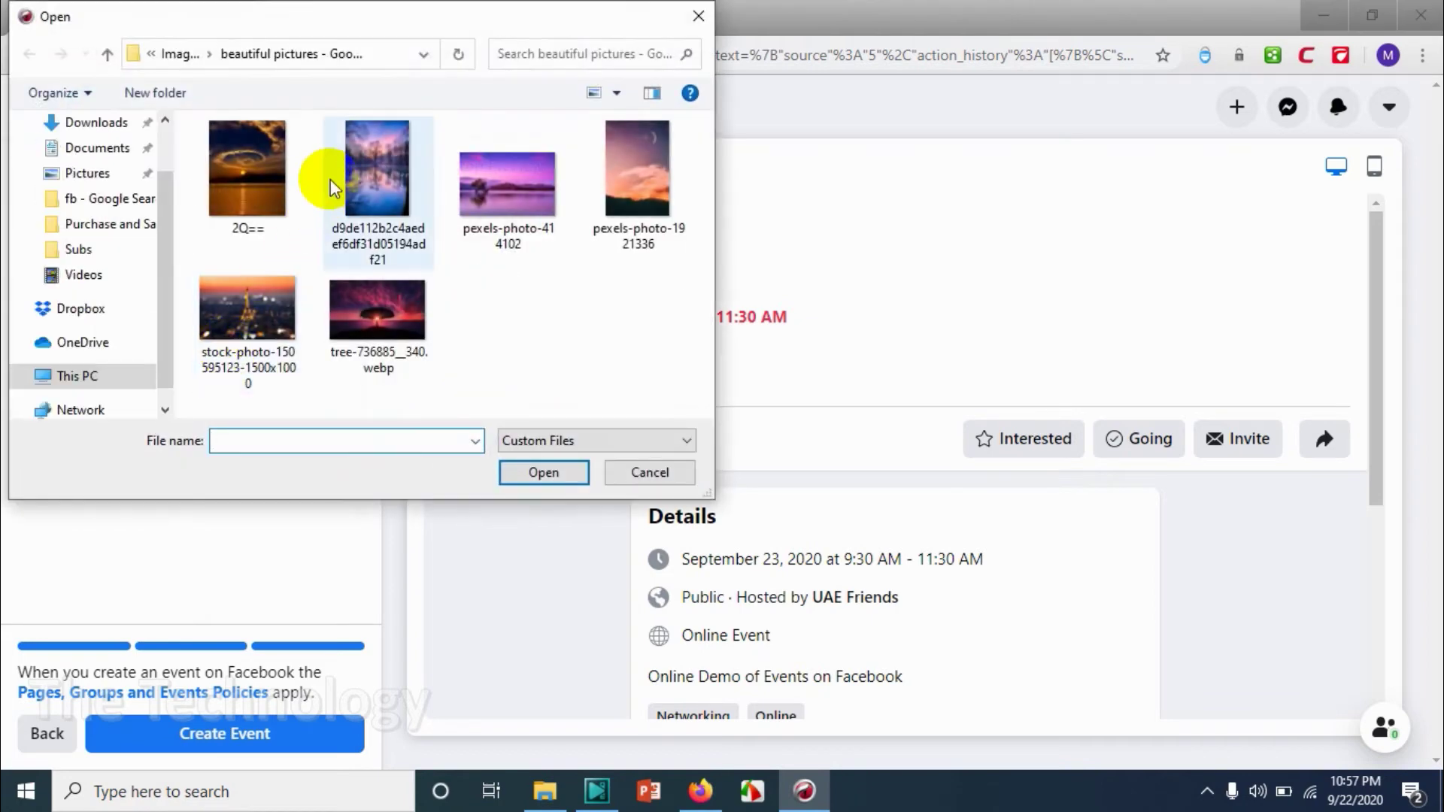
{"action": "double_click", "coordinate": [550, 185]}
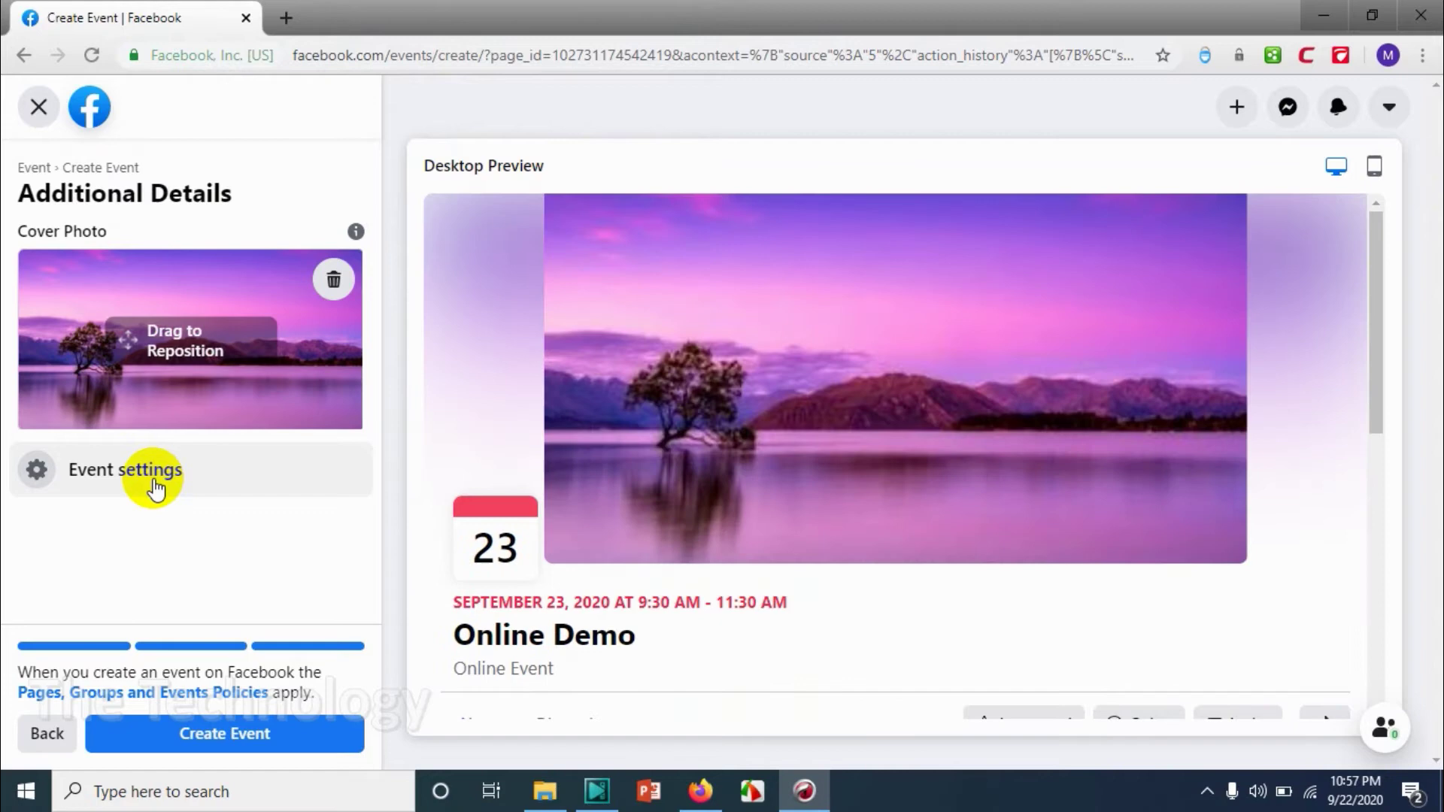
{"action": "scroll", "coordinate": [745, 479], "scroll_direction": "down", "scroll_amount": 5}
{"action": "scroll", "coordinate": [748, 488], "scroll_direction": "up", "scroll_amount": 3}
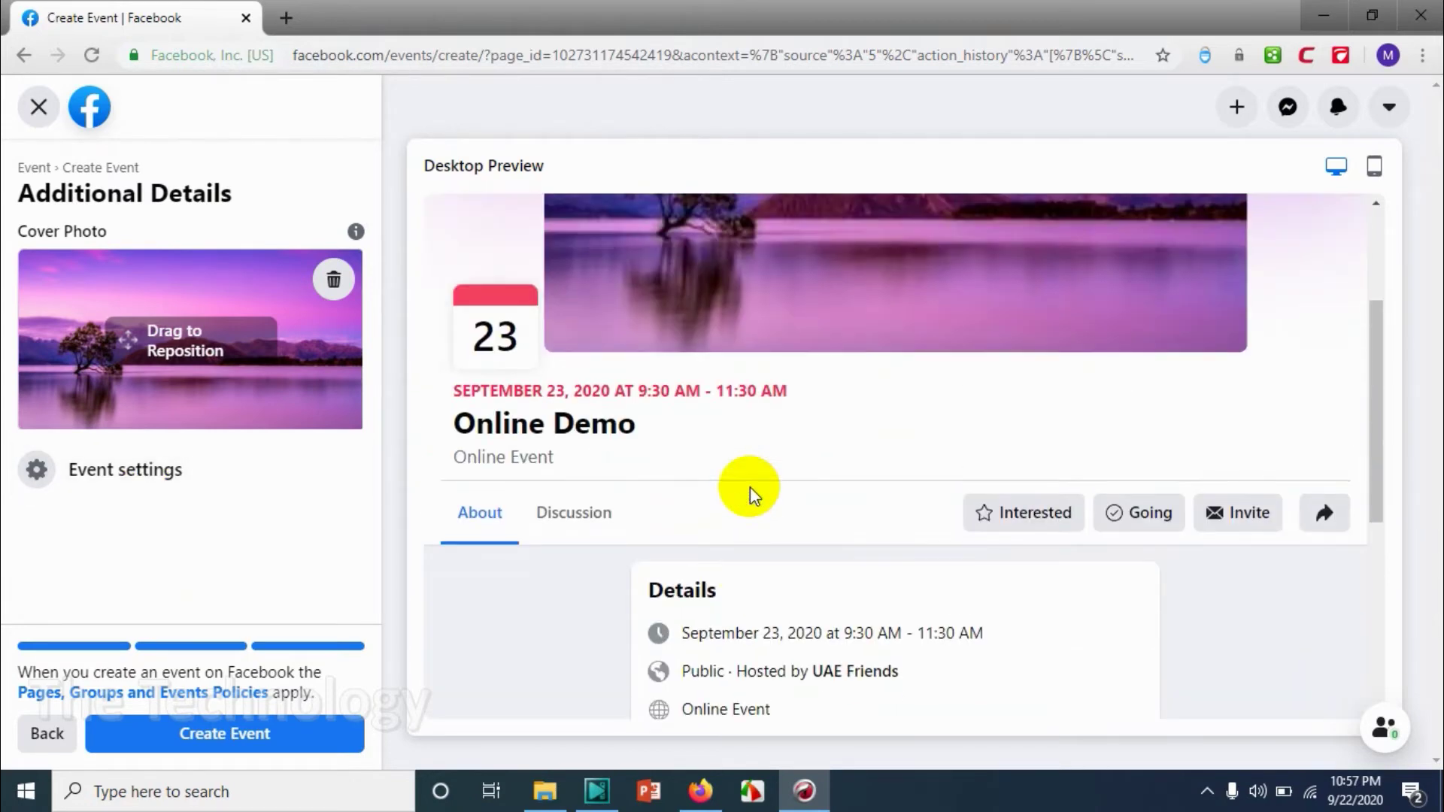
{"action": "left_click", "coordinate": [172, 483]}
Step: Search 'uae' and add the UAE page as an event co-host
{"action": "left_click", "coordinate": [140, 274]}
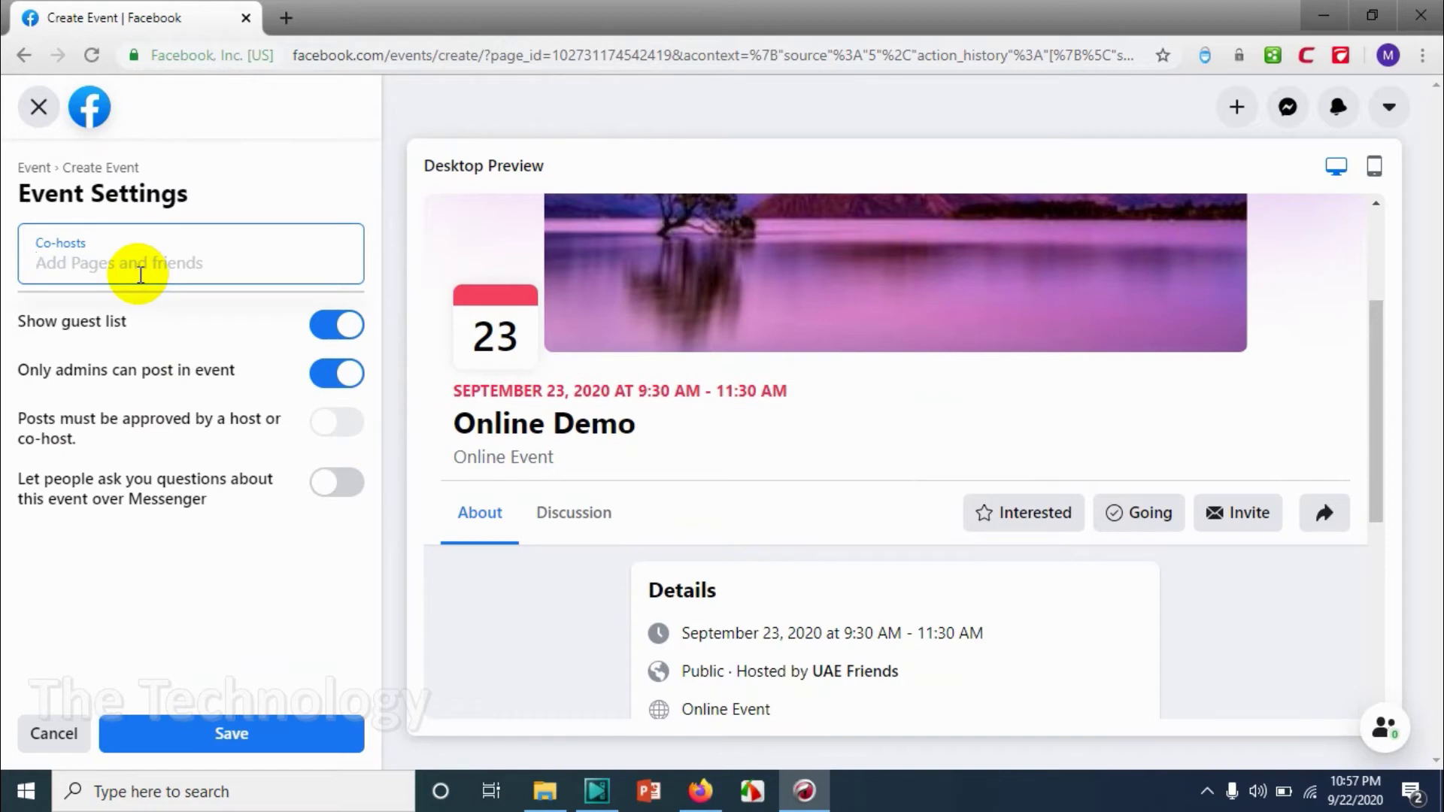
{"action": "type", "text": "ua"}
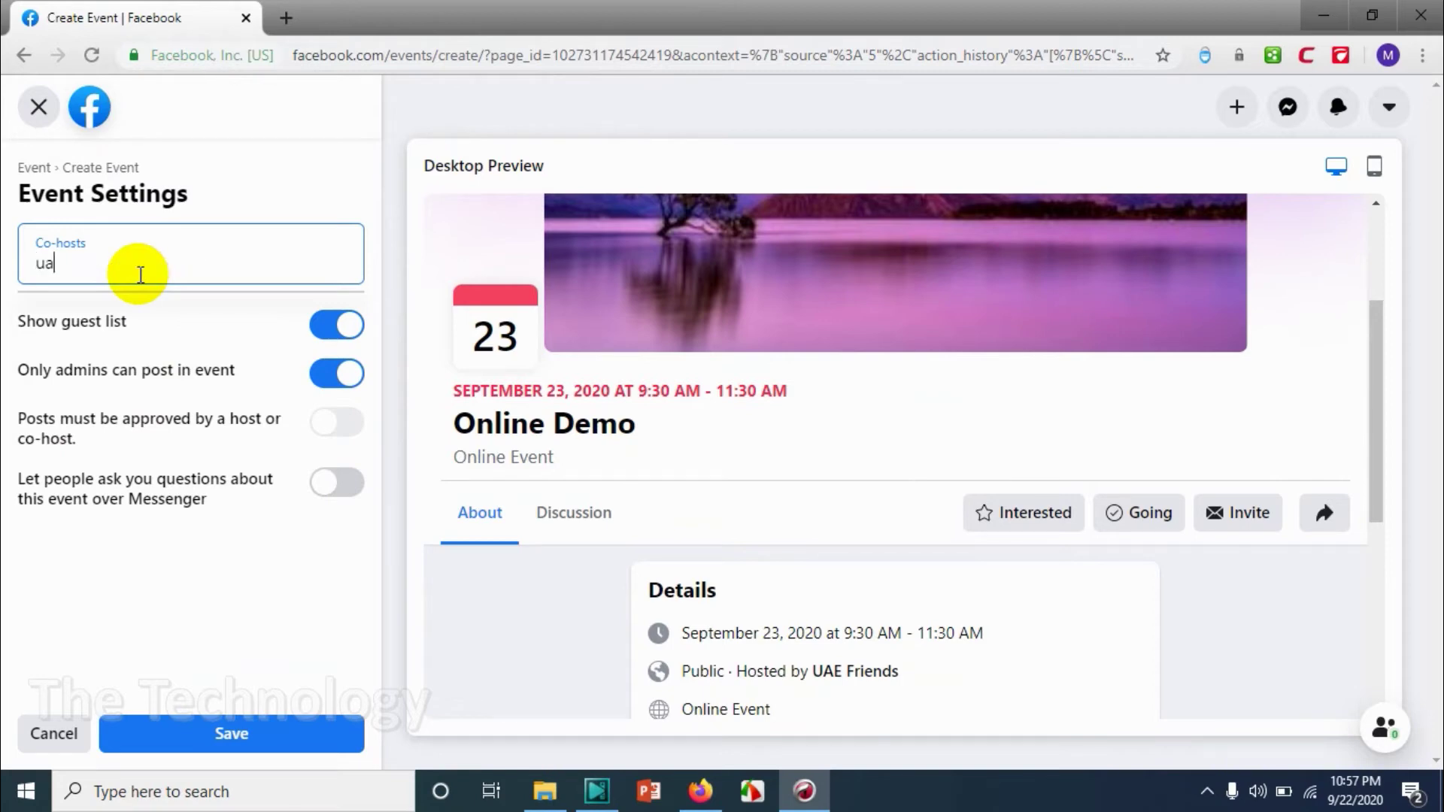
{"action": "type", "text": "e"}
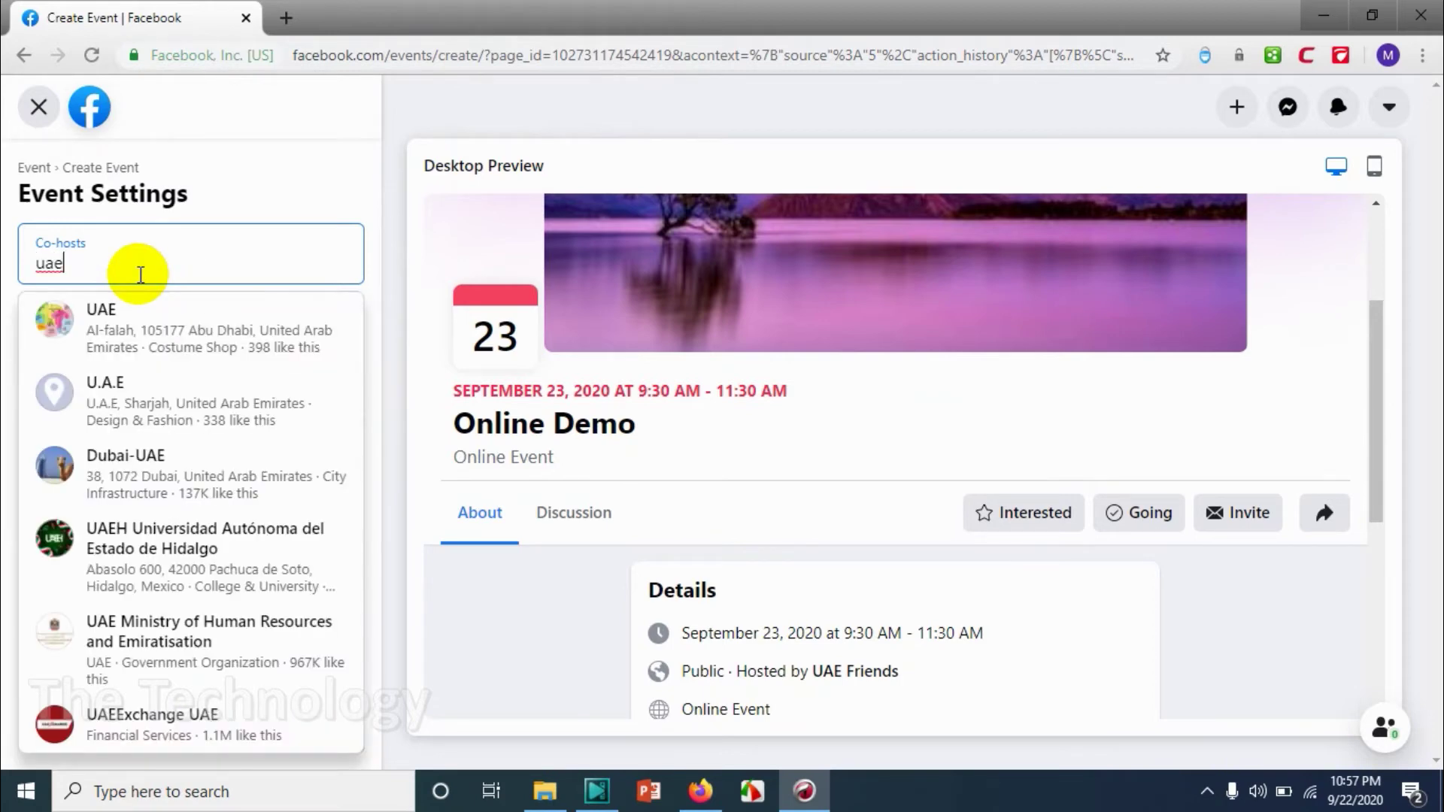
{"action": "left_click", "coordinate": [156, 323]}
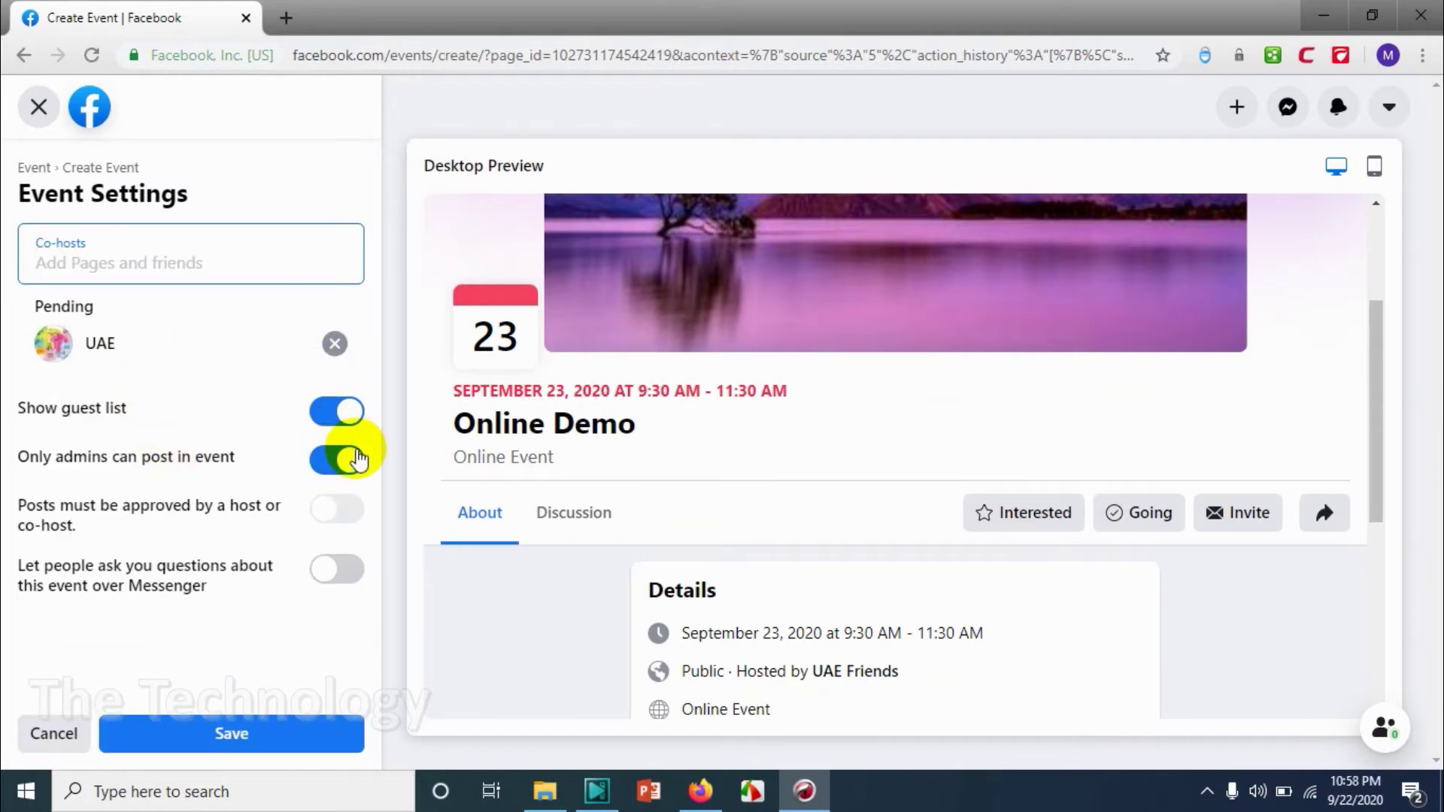
Step: Let everyone post with host approval, allow Messenger questions, and save the settings
{"action": "left_click", "coordinate": [328, 472]}
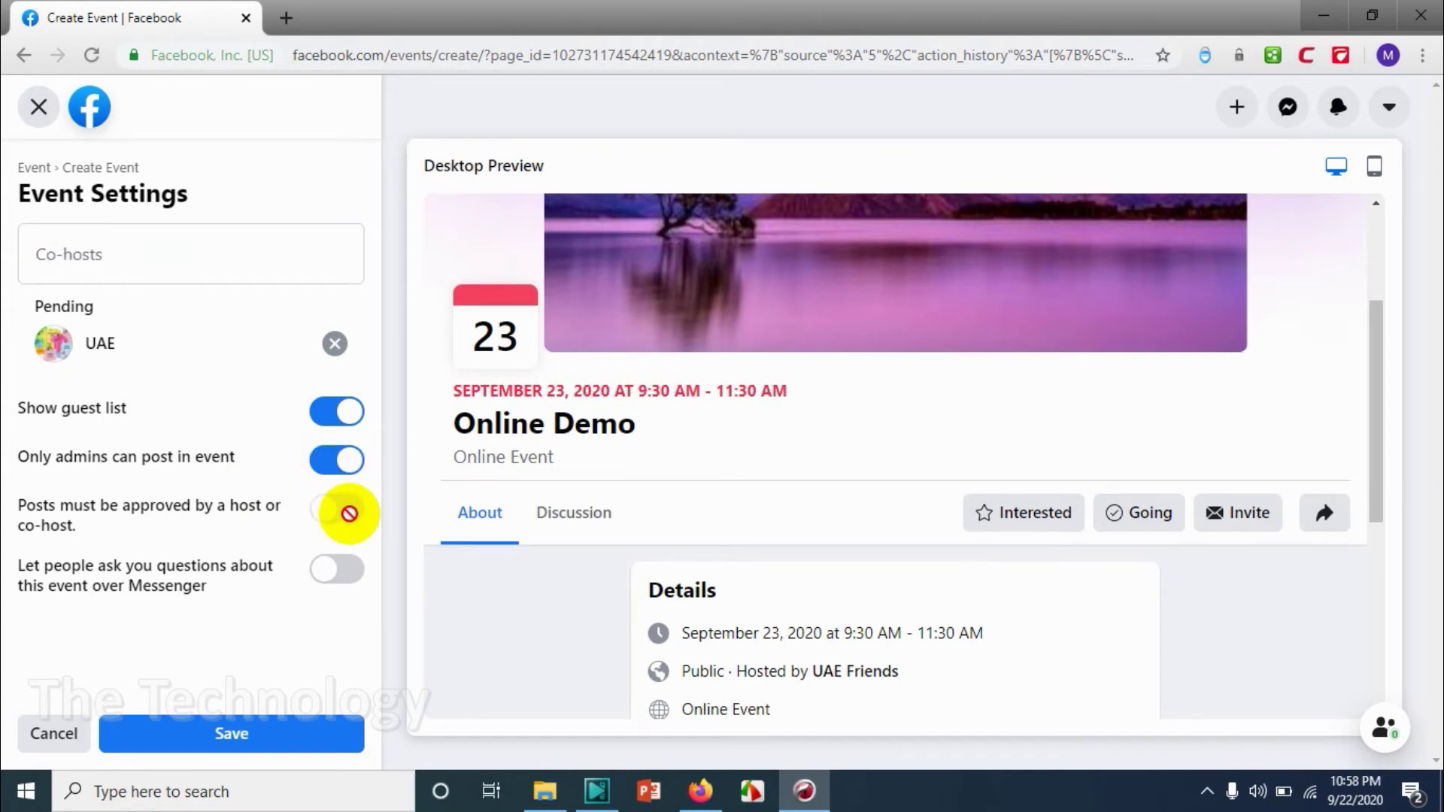
{"action": "left_click", "coordinate": [328, 473]}
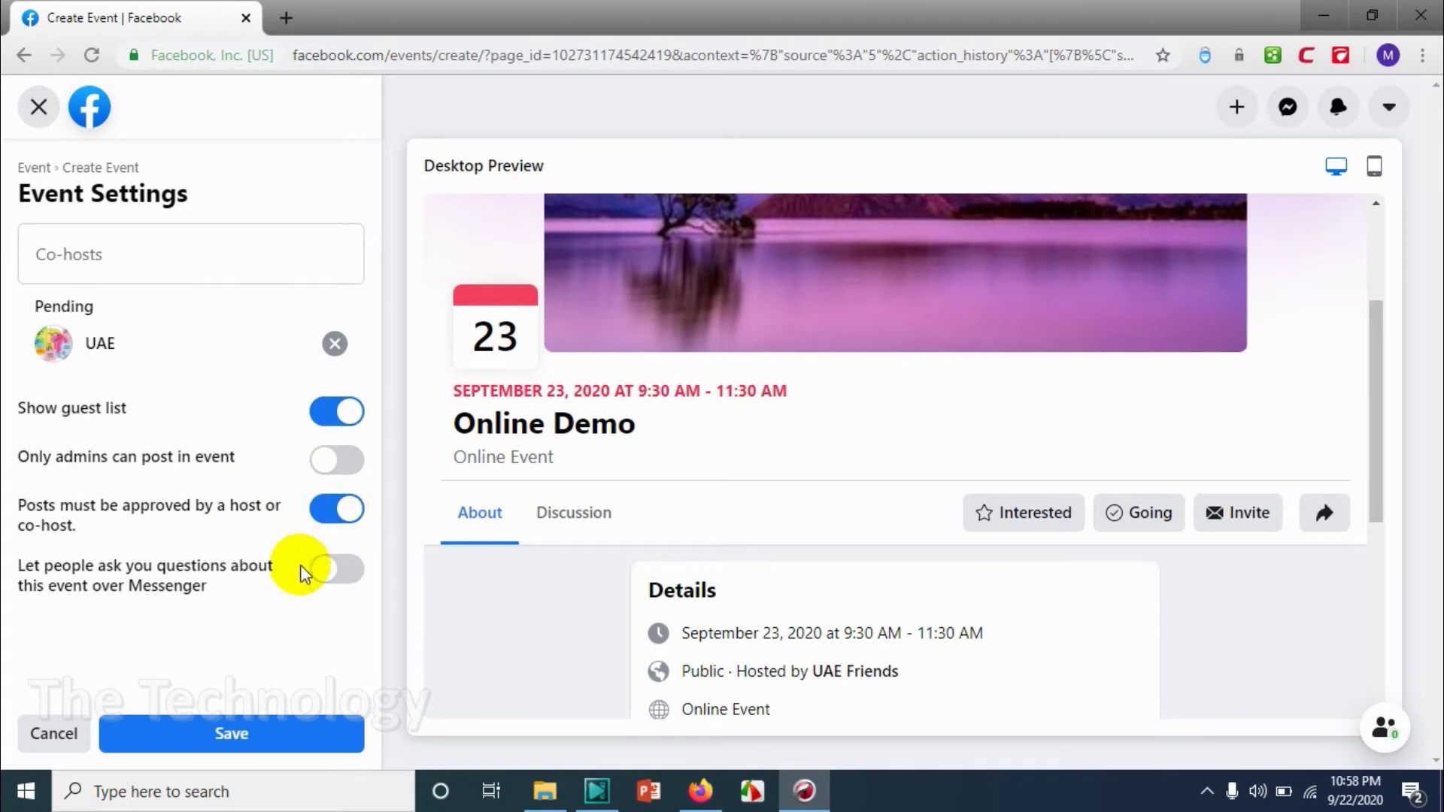
{"action": "left_click", "coordinate": [343, 570]}
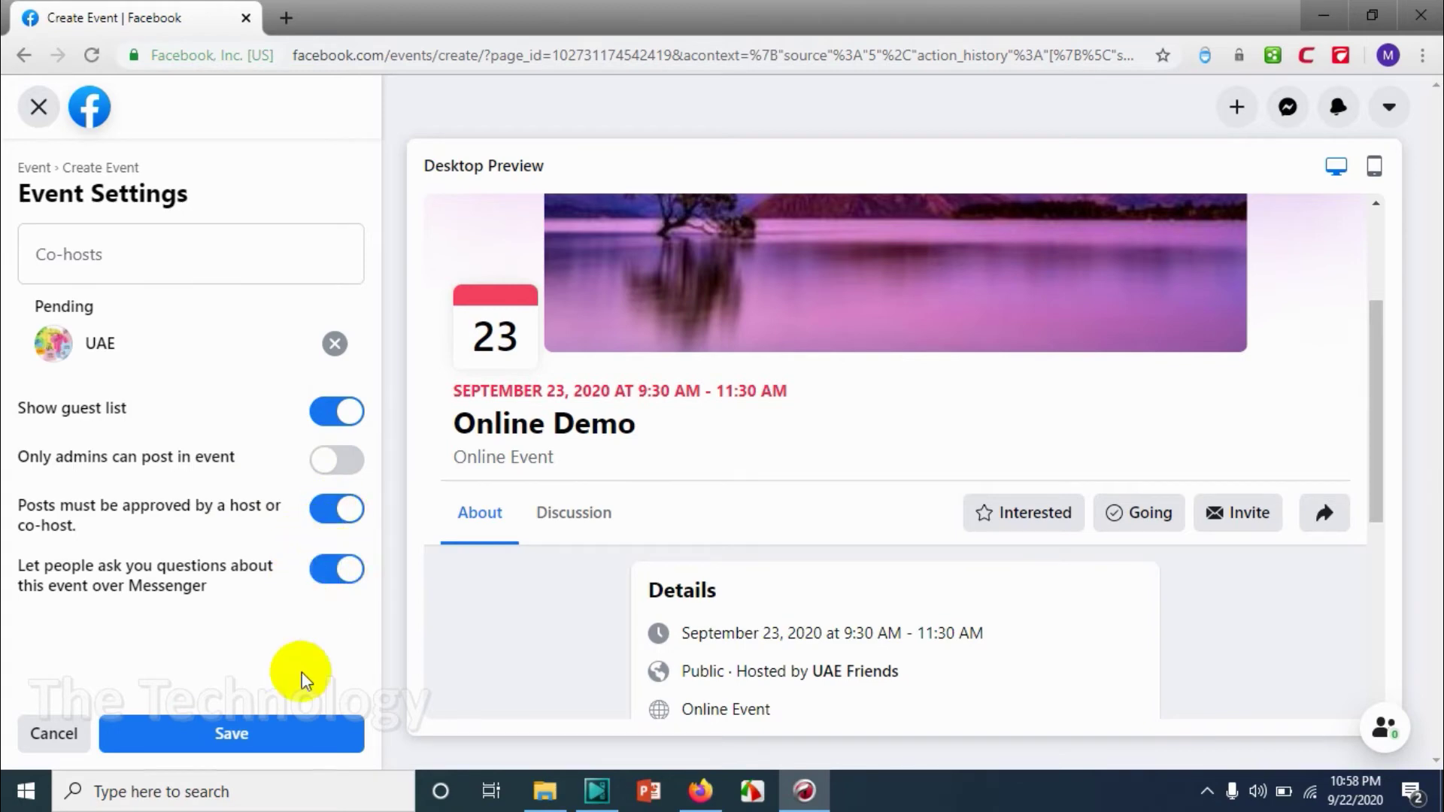
{"action": "left_click", "coordinate": [303, 737]}
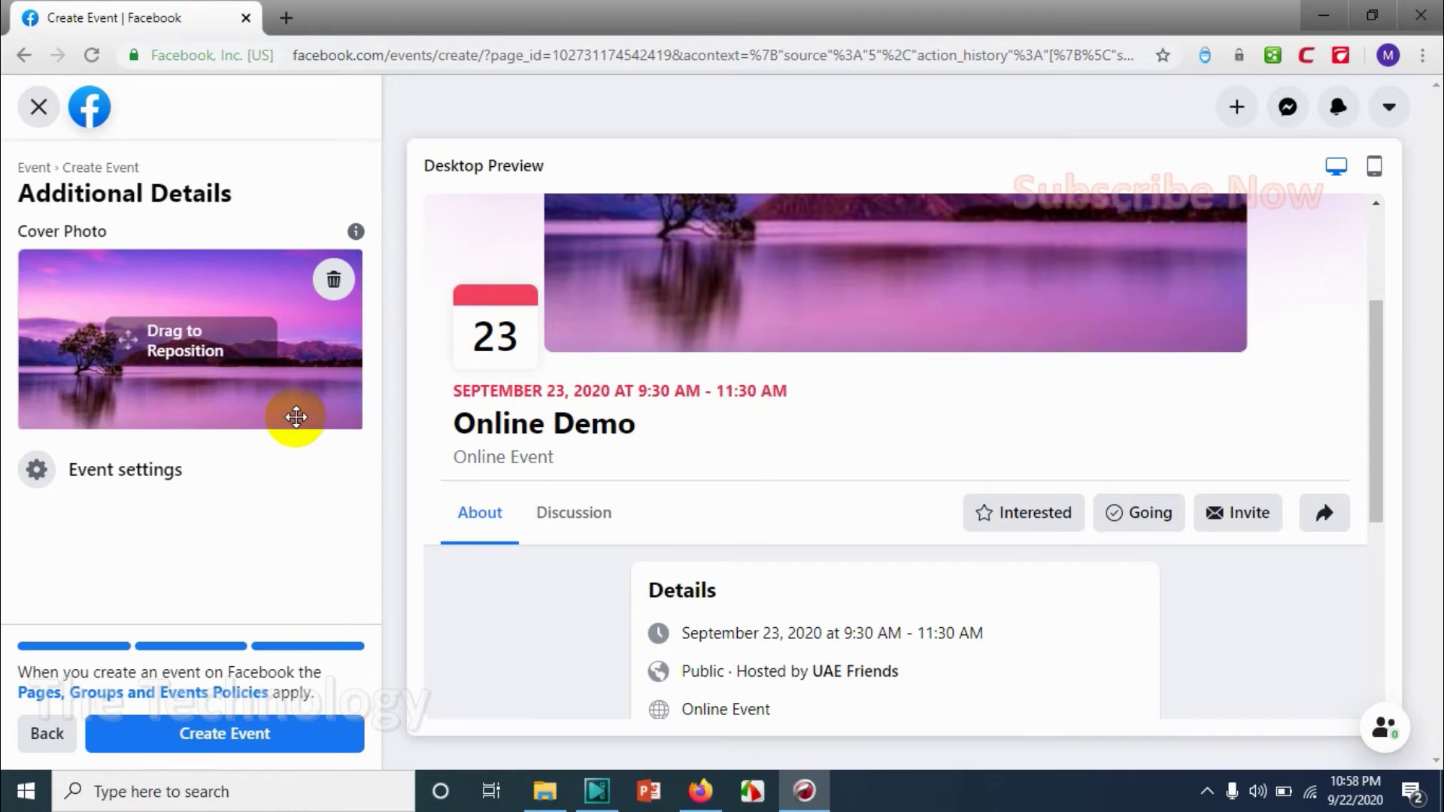
Step: Review the Online Demo desktop preview and create the event
{"action": "scroll", "coordinate": [818, 432], "scroll_direction": "down", "scroll_amount": 4}
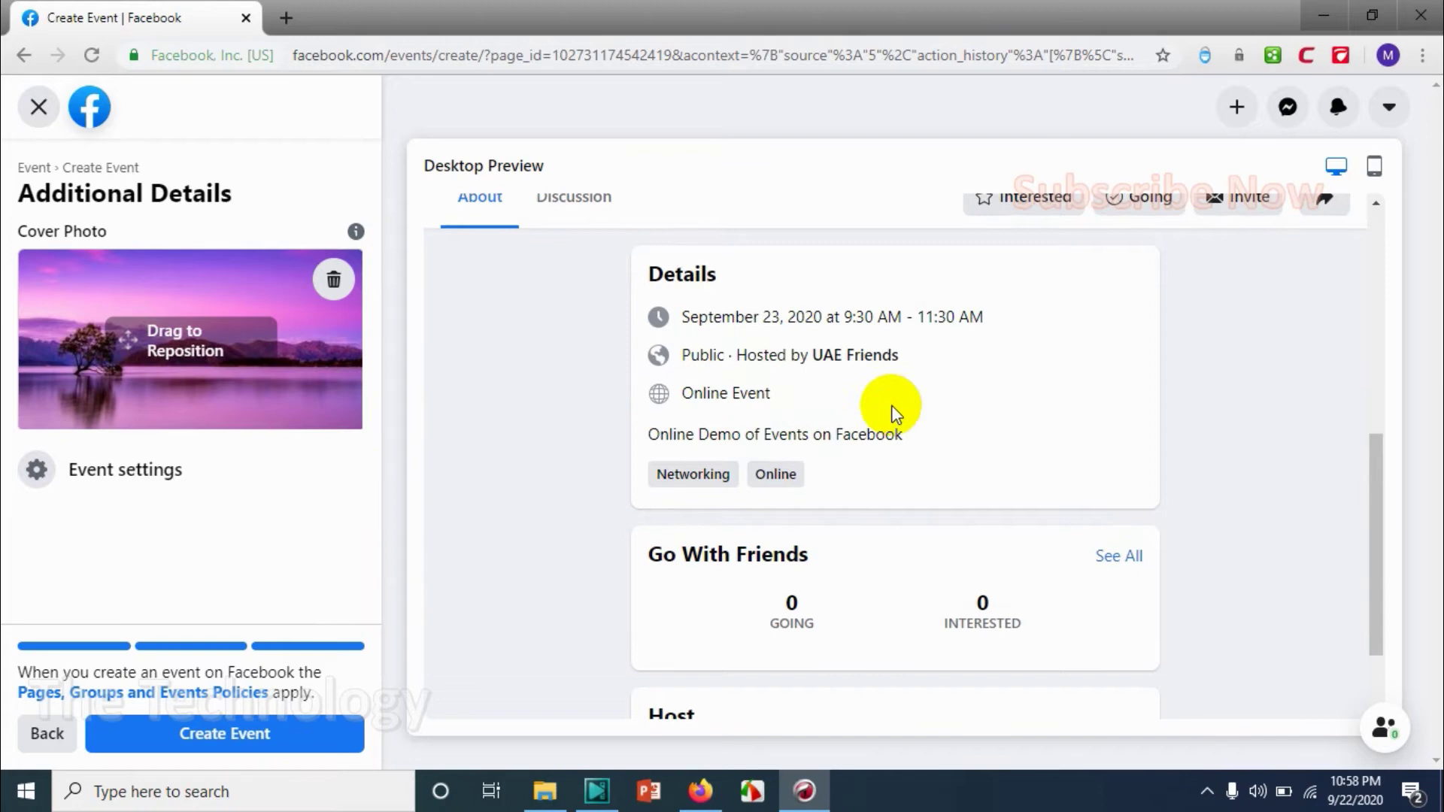
{"action": "scroll", "coordinate": [886, 413], "scroll_direction": "up", "scroll_amount": 4}
{"action": "scroll", "coordinate": [873, 414], "scroll_direction": "down", "scroll_amount": 4}
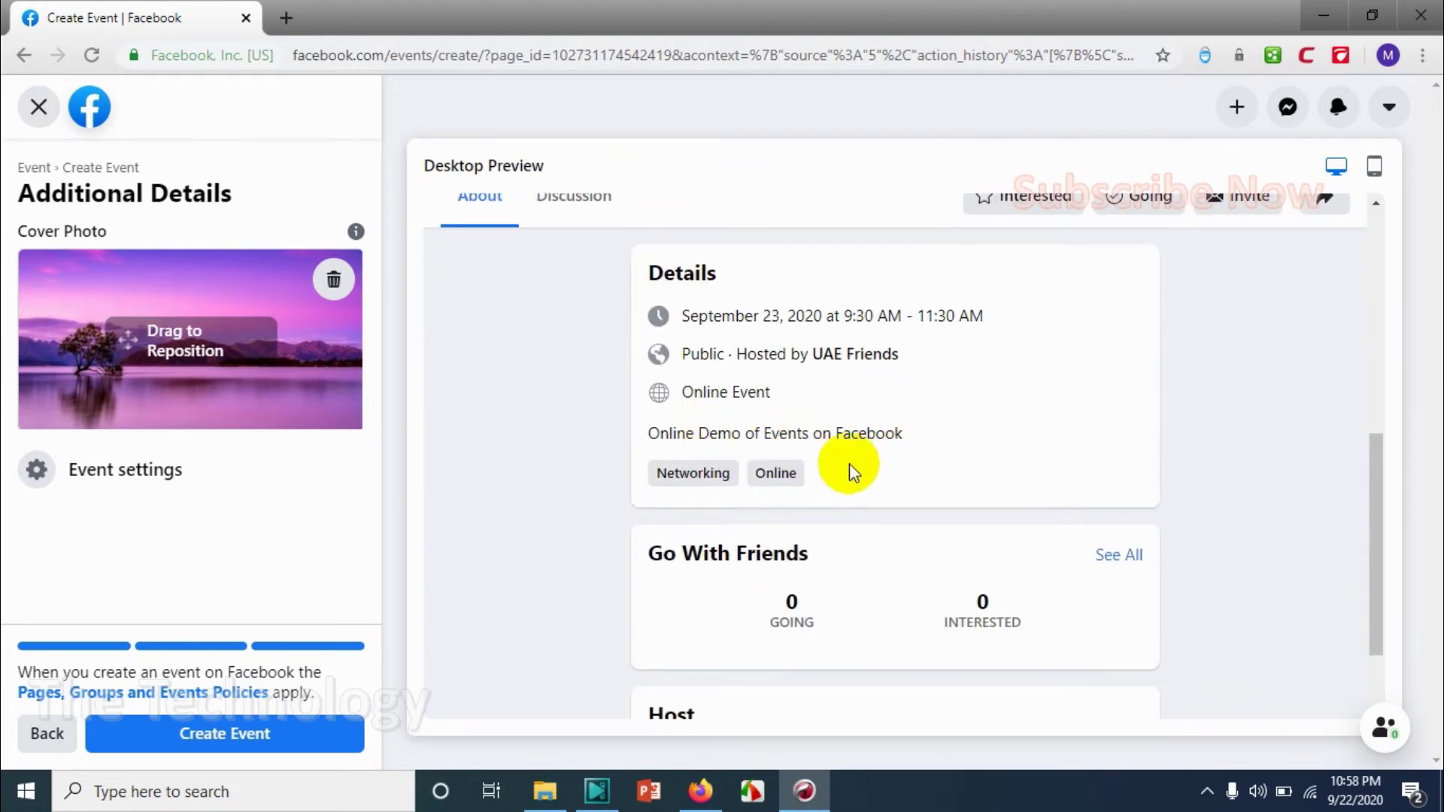
{"action": "scroll", "coordinate": [910, 519], "scroll_direction": "down", "scroll_amount": 2}
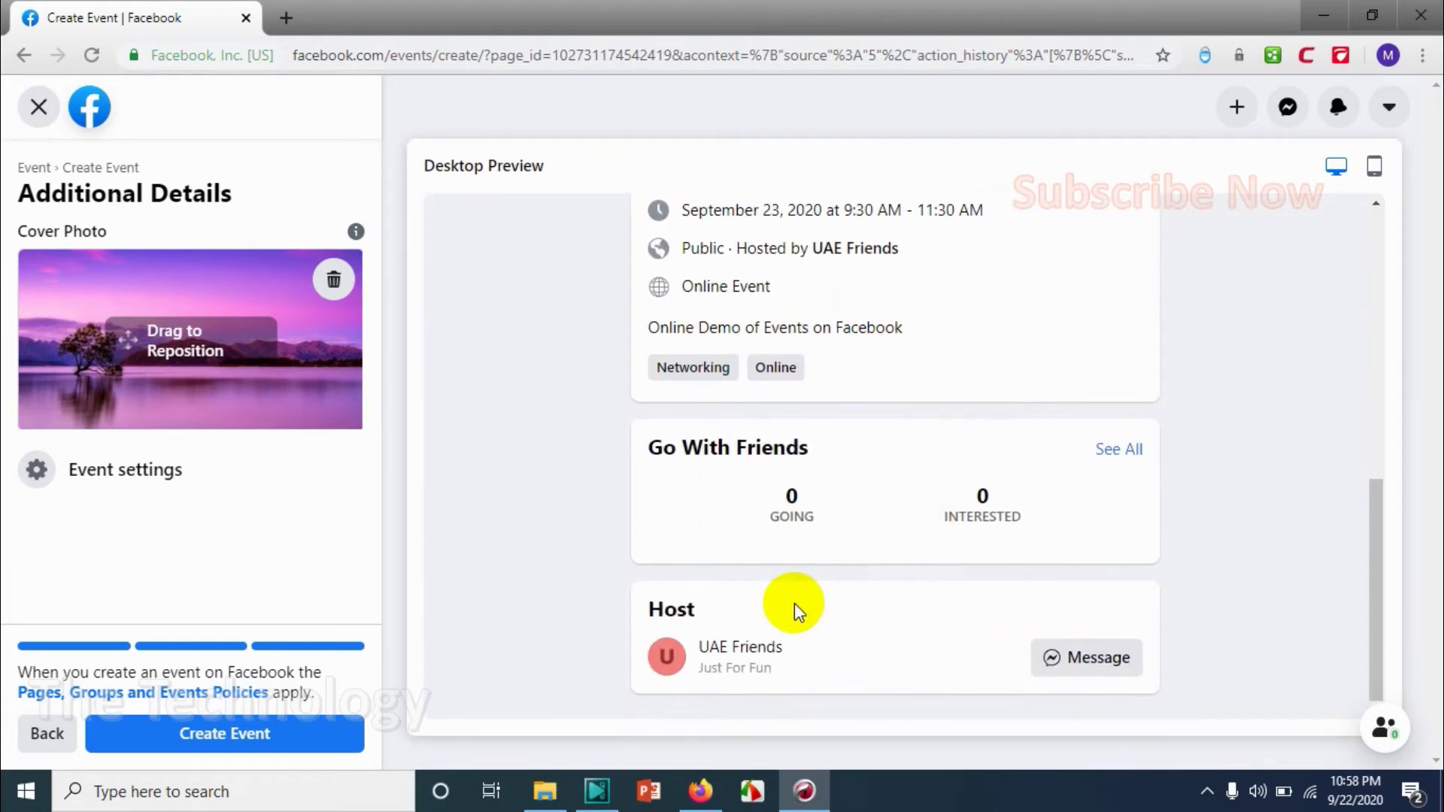
{"action": "scroll", "coordinate": [752, 564], "scroll_direction": "up", "scroll_amount": 6}
{"action": "scroll", "coordinate": [816, 526], "scroll_direction": "down", "scroll_amount": 2}
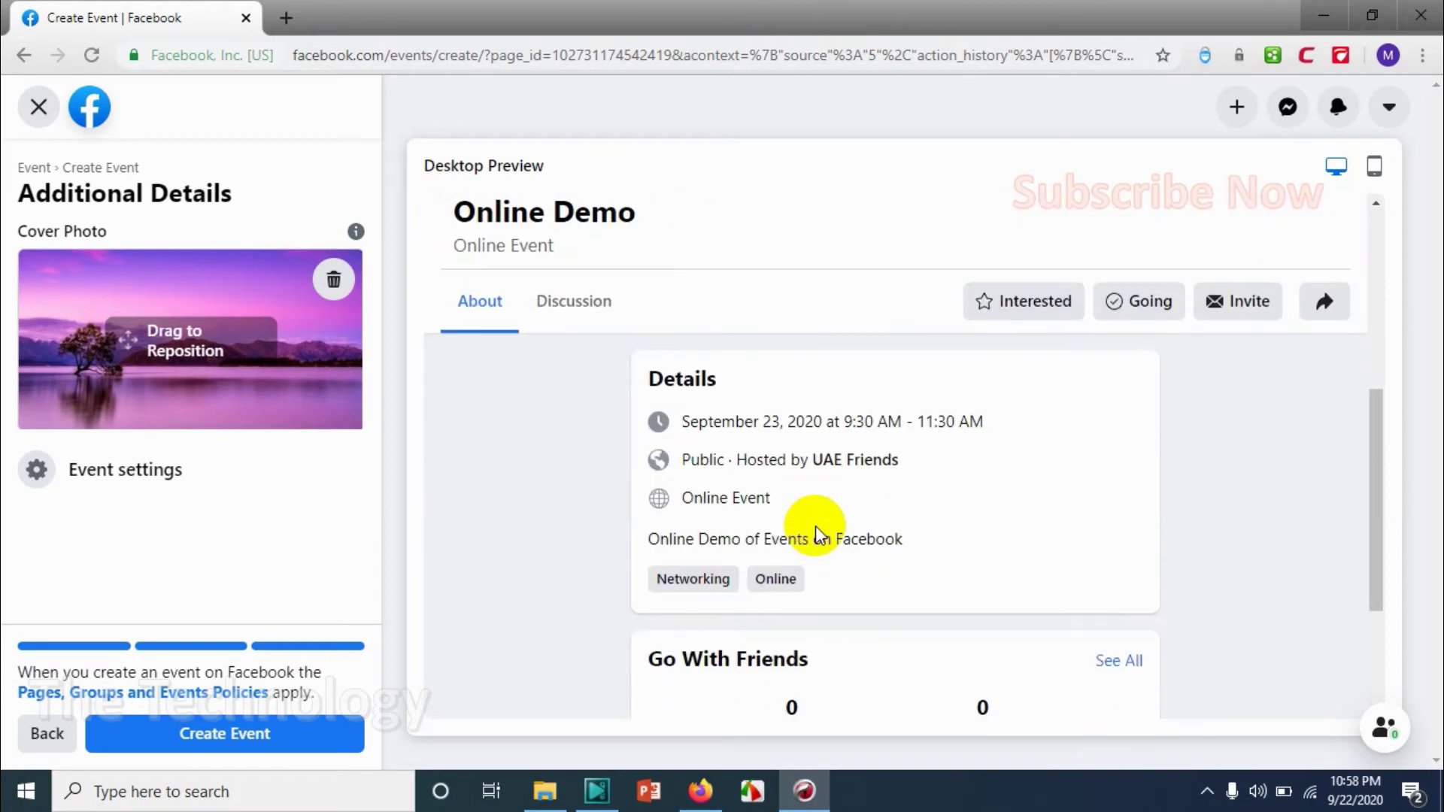
{"action": "scroll", "coordinate": [815, 527], "scroll_direction": "up", "scroll_amount": 2}
{"action": "scroll", "coordinate": [823, 383], "scroll_direction": "down", "scroll_amount": 3}
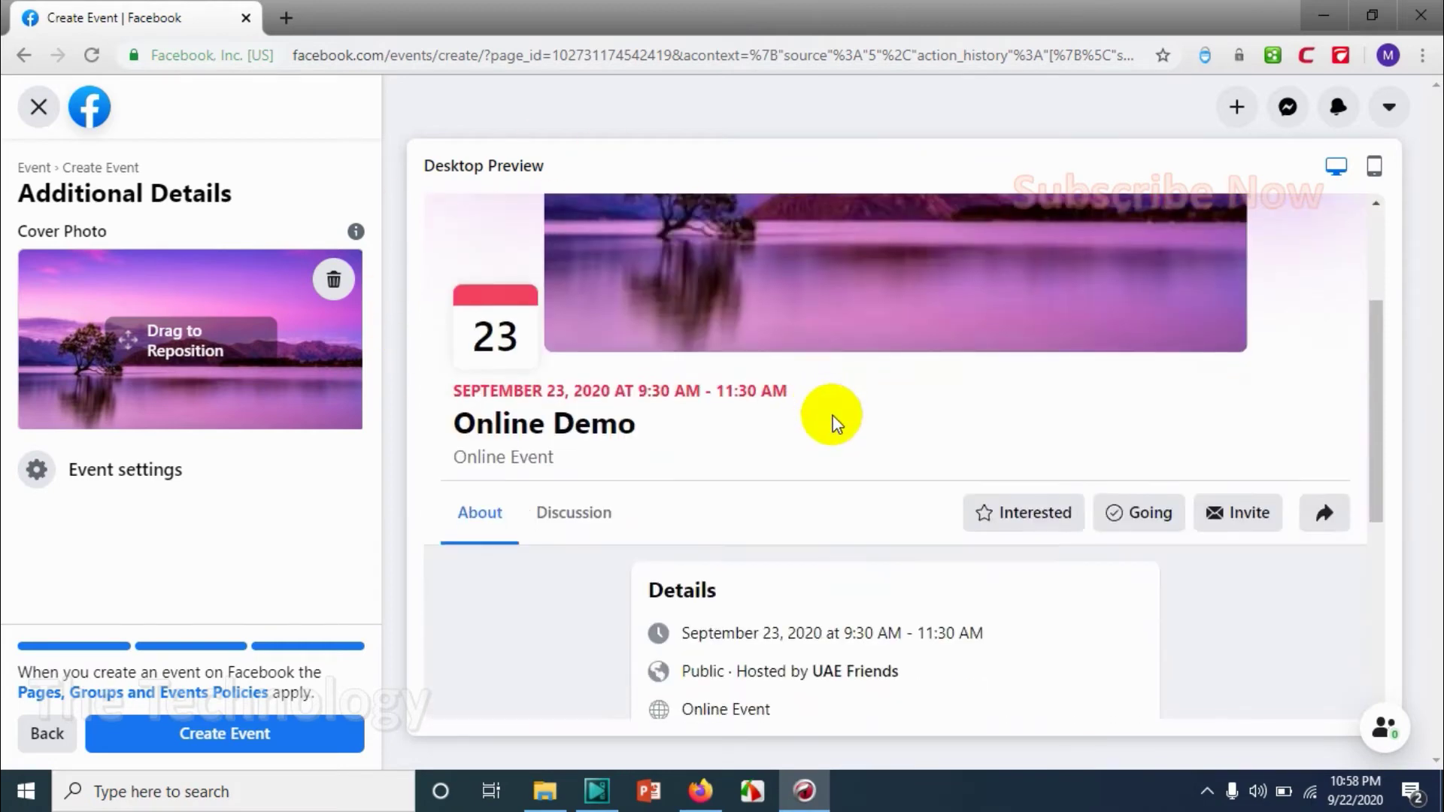
{"action": "scroll", "coordinate": [1083, 444], "scroll_direction": "down", "scroll_amount": 3}
{"action": "scroll", "coordinate": [1151, 339], "scroll_direction": "up", "scroll_amount": 1}
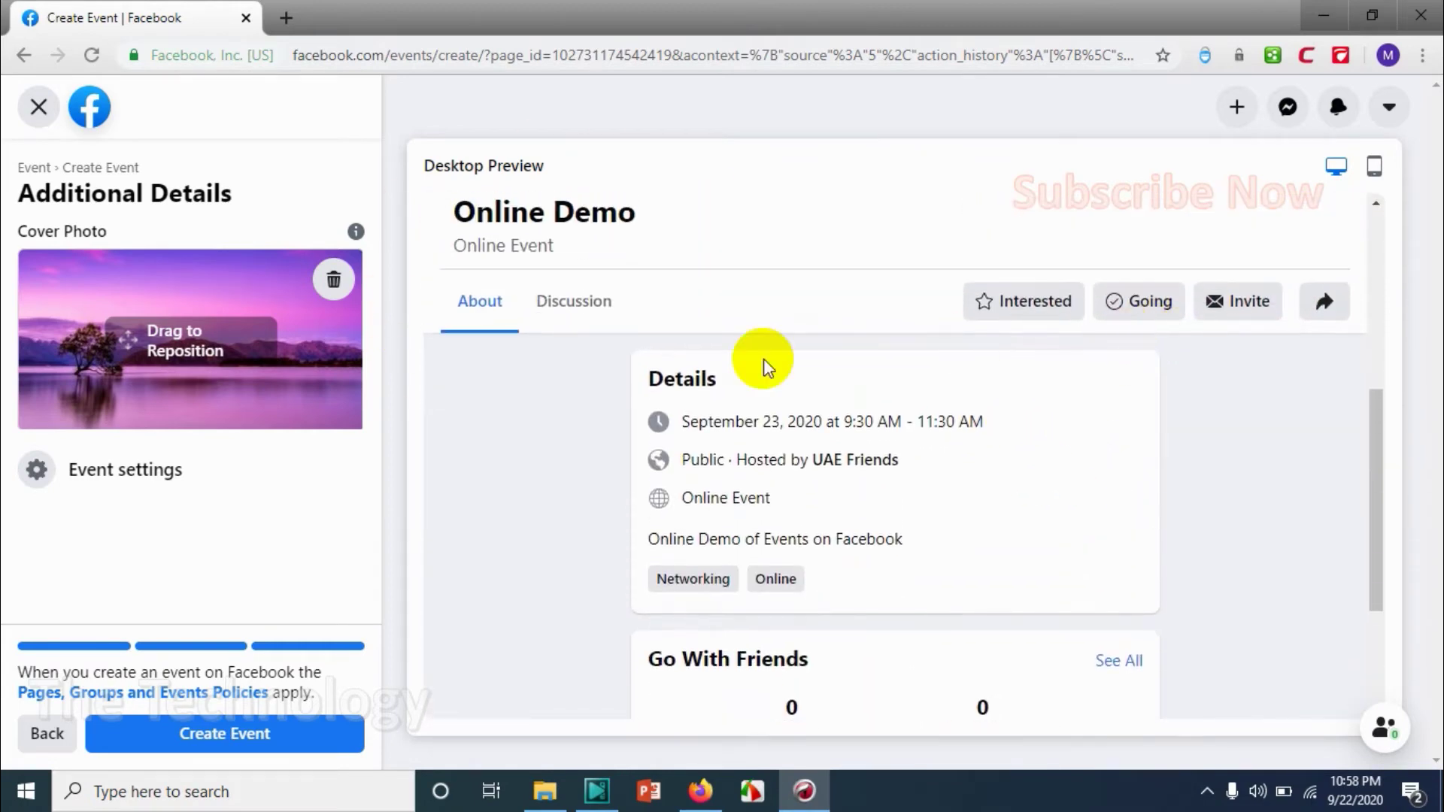
{"action": "scroll", "coordinate": [752, 493], "scroll_direction": "down", "scroll_amount": 2}
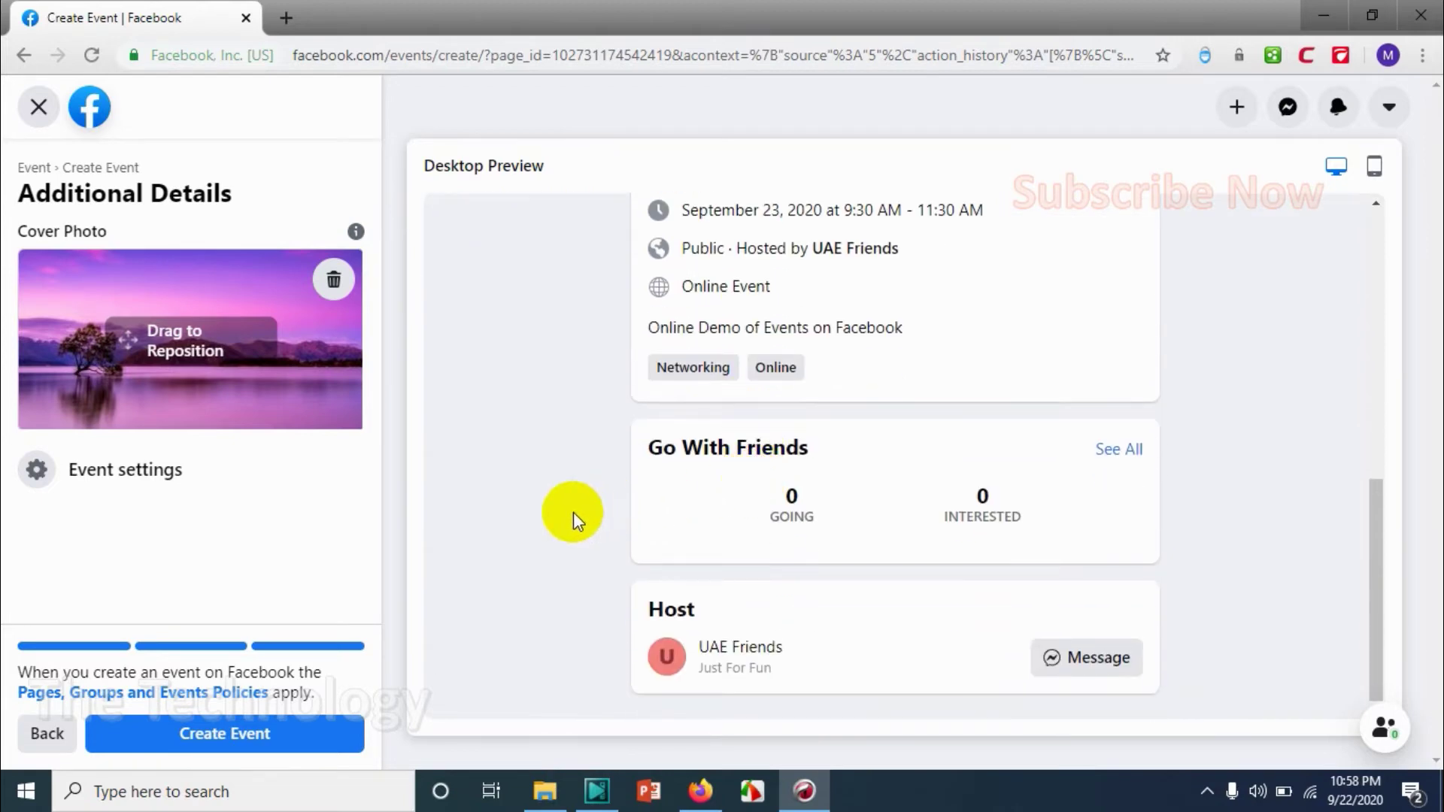
{"action": "scroll", "coordinate": [612, 345], "scroll_direction": "up", "scroll_amount": 3}
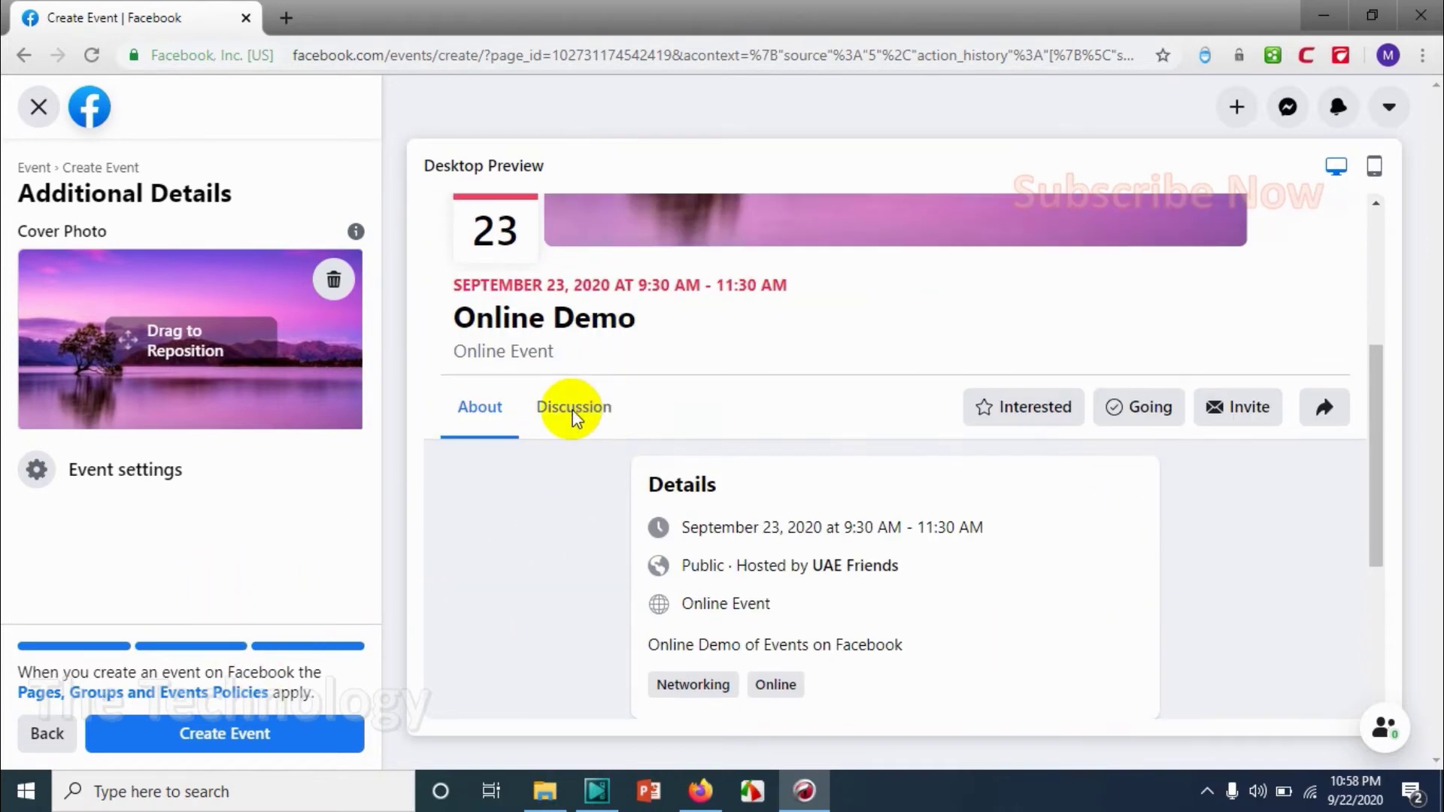
{"action": "scroll", "coordinate": [594, 410], "scroll_direction": "down", "scroll_amount": 3}
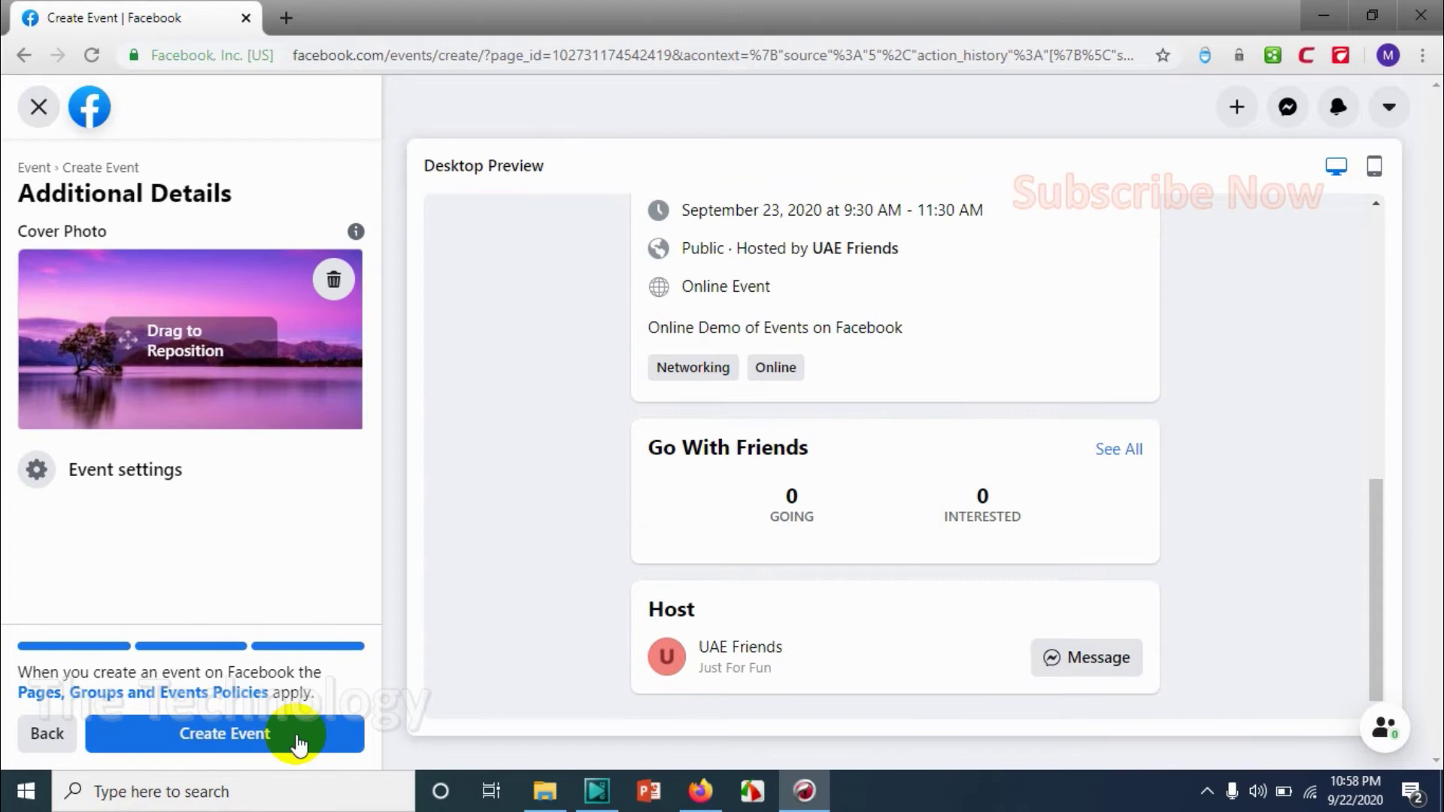
{"action": "left_click", "coordinate": [225, 739]}
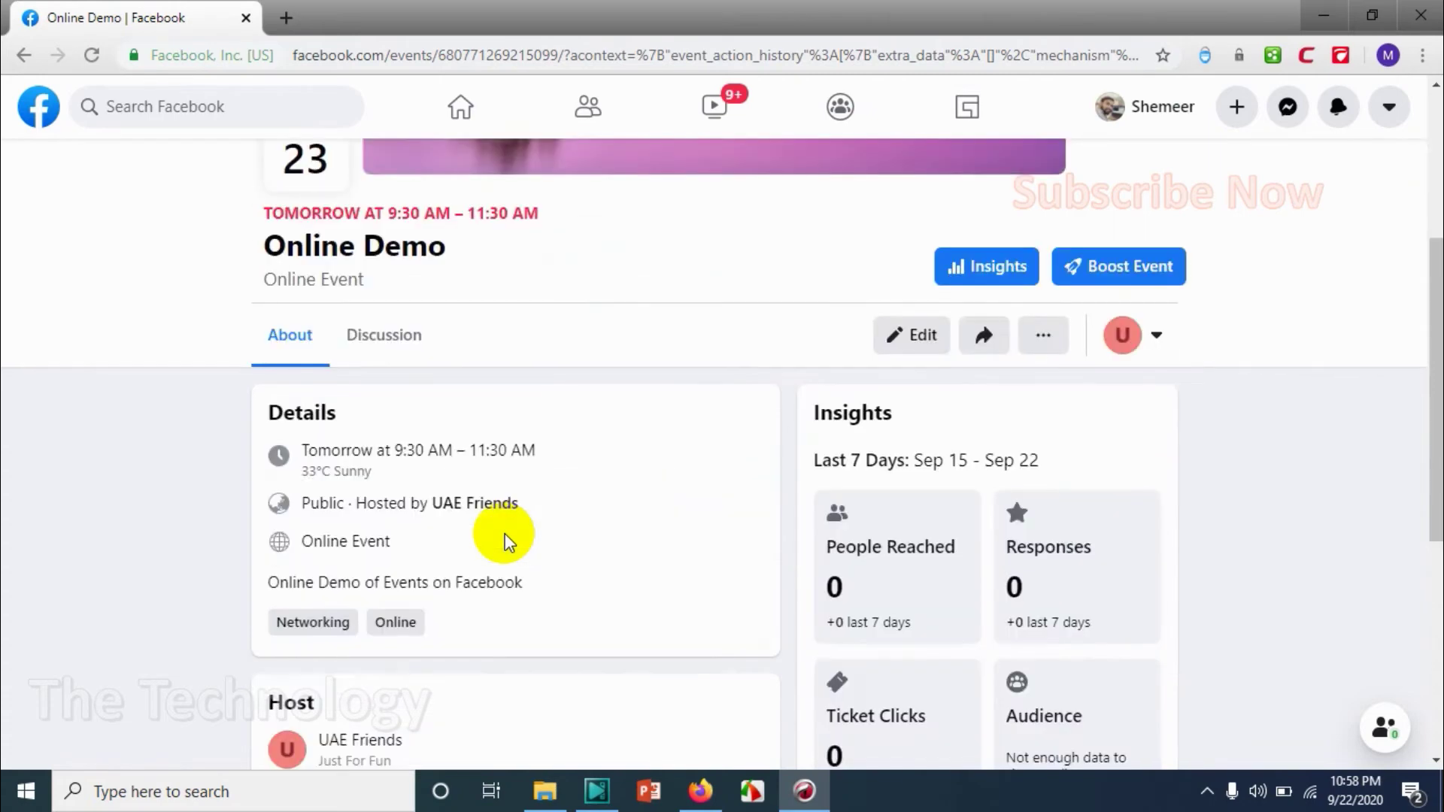
Step: Browse the new Online Demo event page and switch to its Discussion tab
{"action": "scroll", "coordinate": [625, 494], "scroll_direction": "down", "scroll_amount": 4}
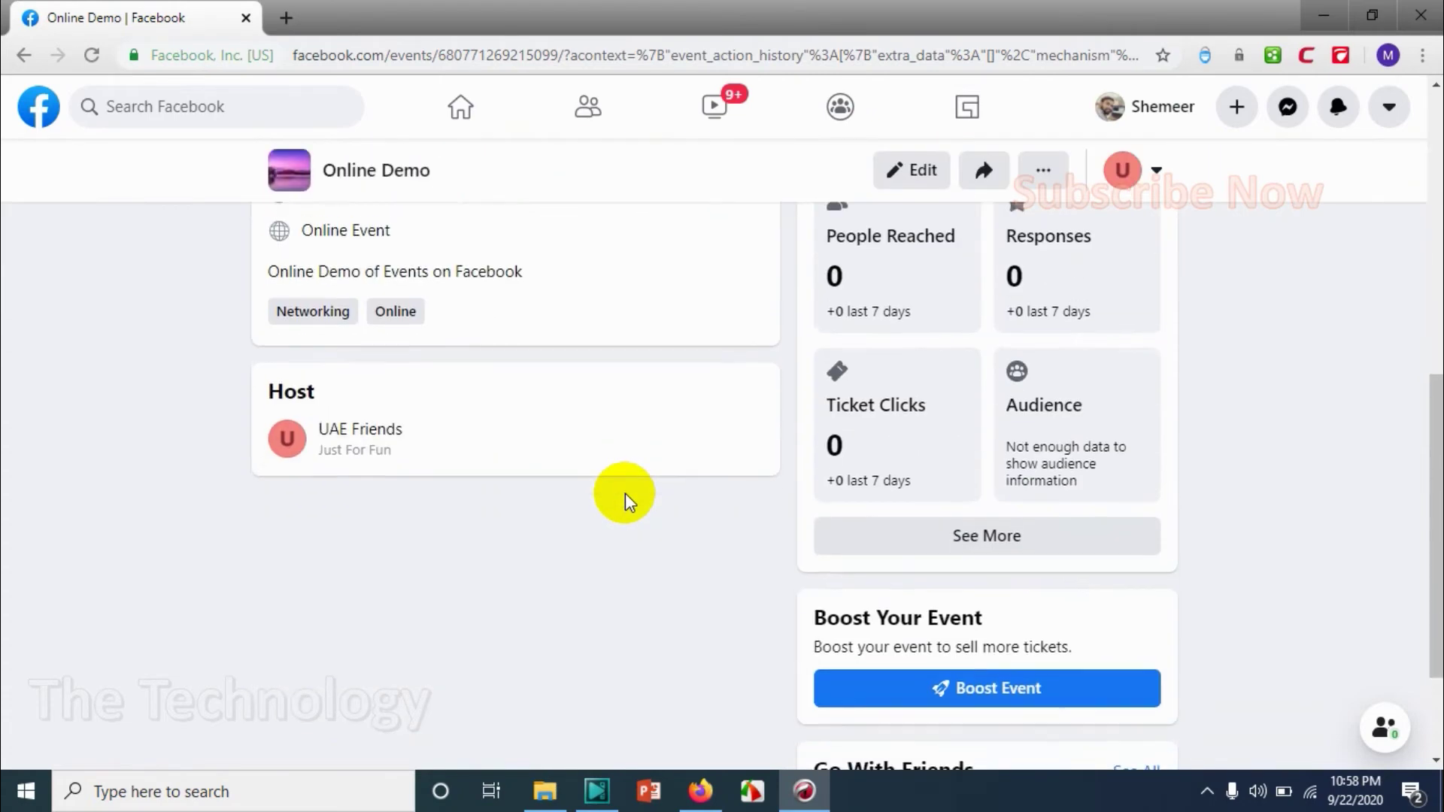
{"action": "scroll", "coordinate": [625, 493], "scroll_direction": "up", "scroll_amount": 5}
{"action": "scroll", "coordinate": [646, 481], "scroll_direction": "down", "scroll_amount": 1}
{"action": "scroll", "coordinate": [665, 471], "scroll_direction": "down", "scroll_amount": 2}
{"action": "scroll", "coordinate": [660, 471], "scroll_direction": "up", "scroll_amount": 5}
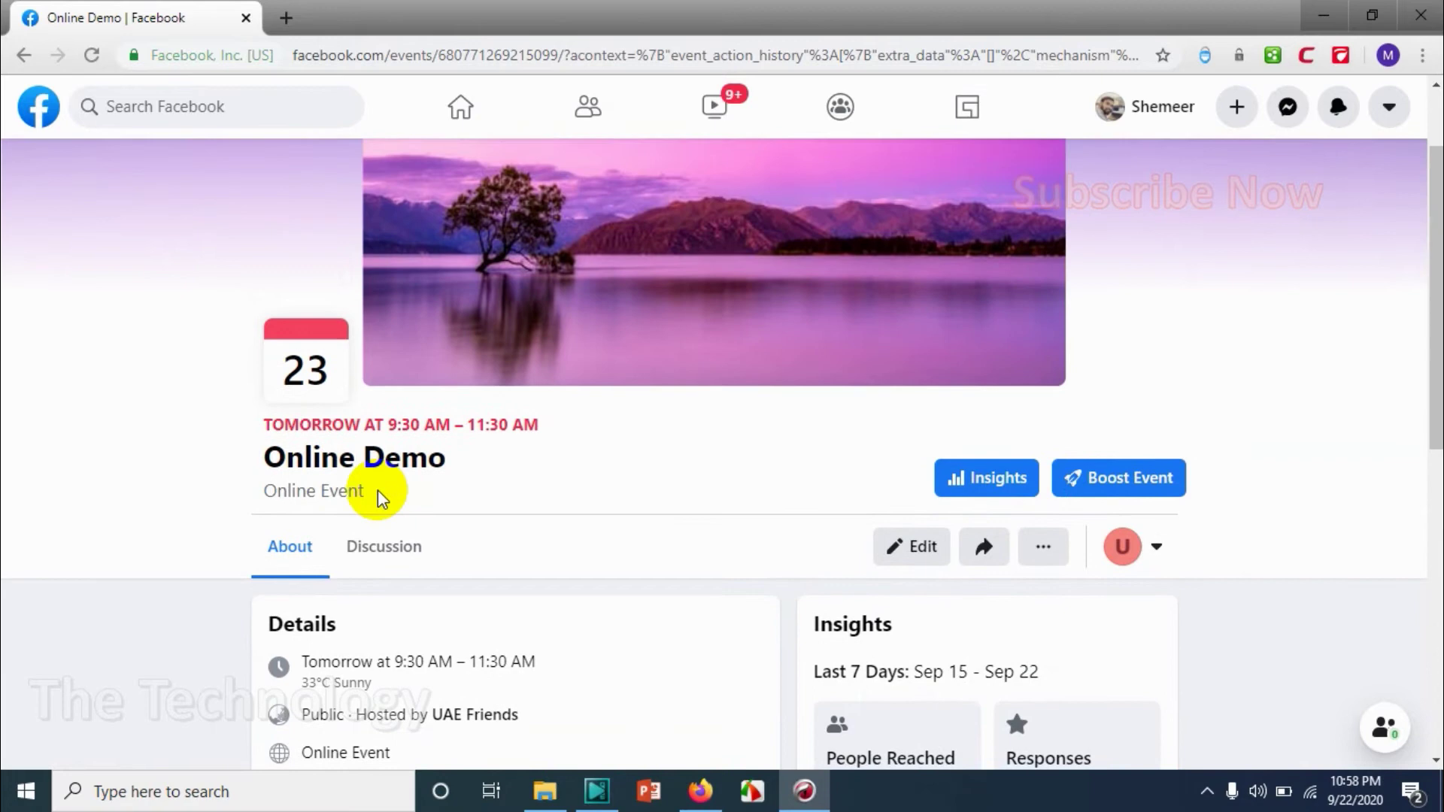
{"action": "left_click", "coordinate": [380, 547]}
{"action": "scroll", "coordinate": [598, 498], "scroll_direction": "down", "scroll_amount": 2}
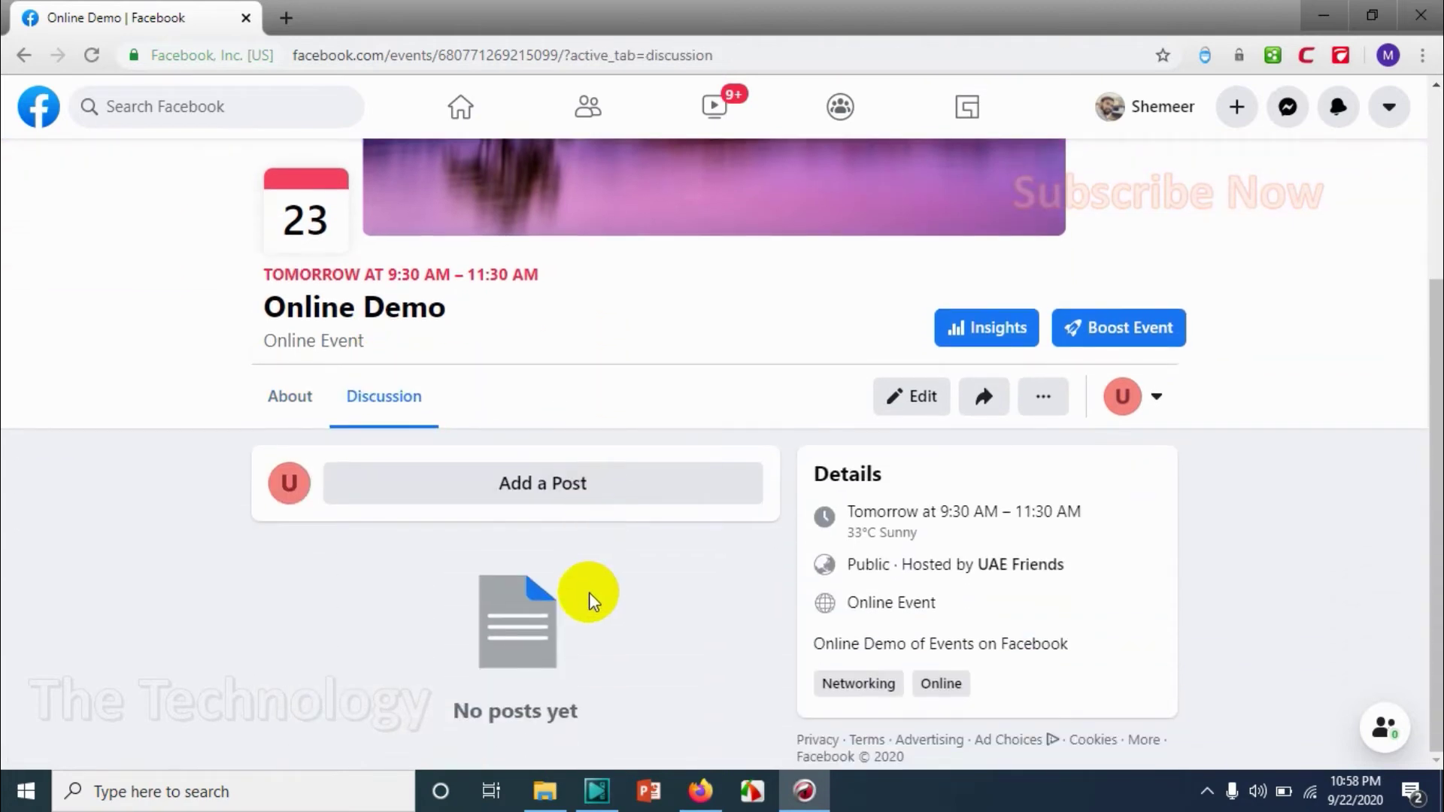
{"action": "left_click", "coordinate": [501, 475]}
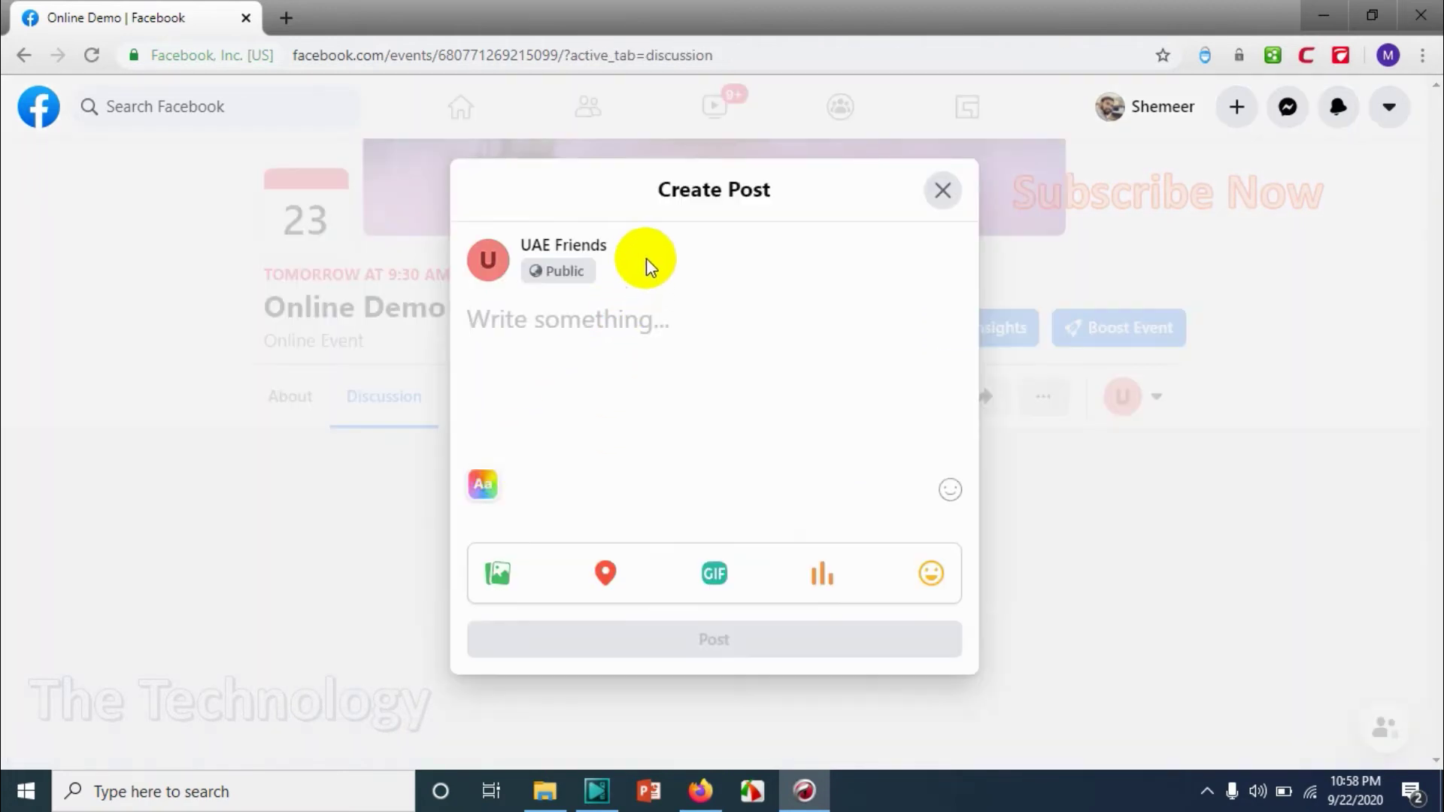
{"action": "left_click", "coordinate": [745, 339]}
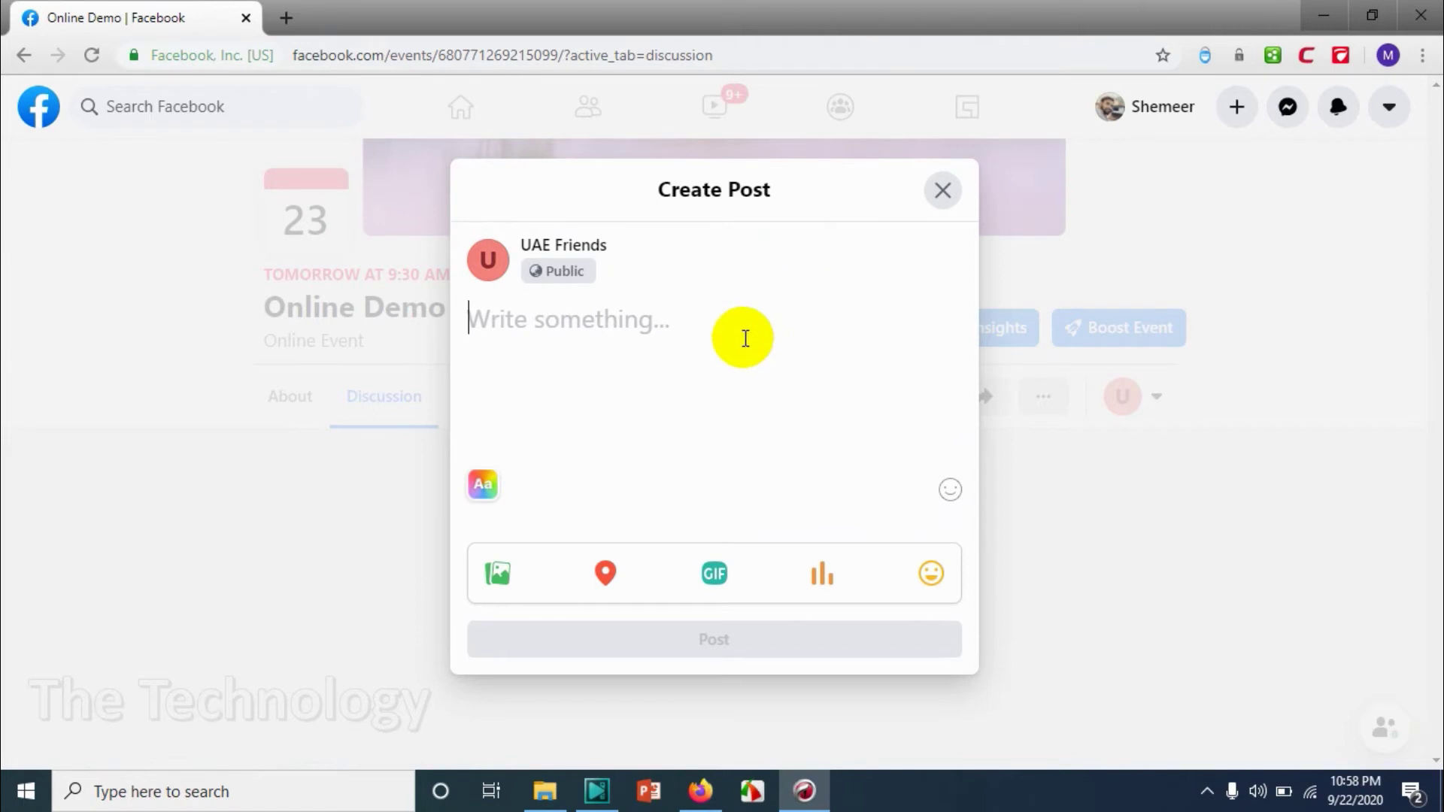
{"action": "type", "text": "W"}
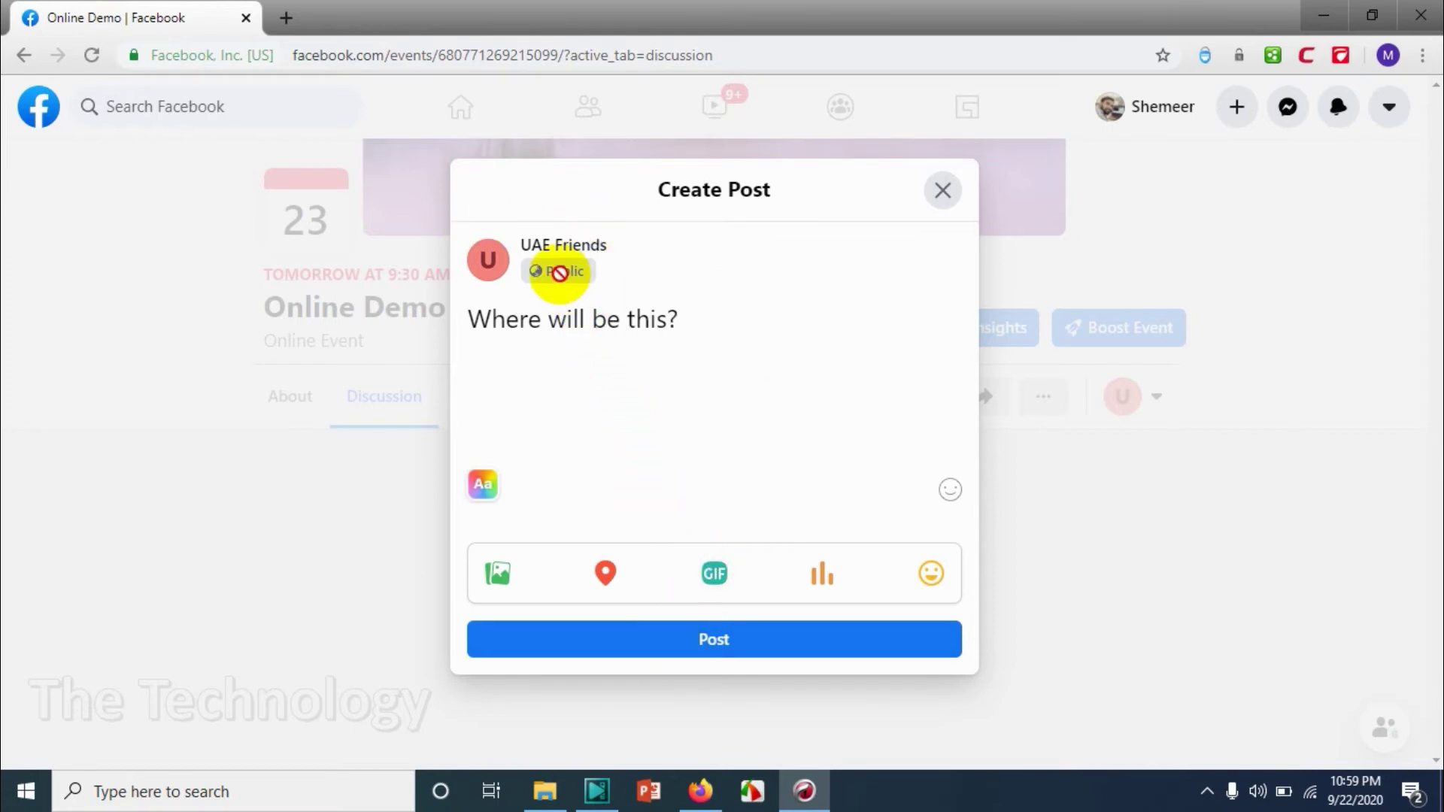
{"action": "left_click", "coordinate": [756, 641]}
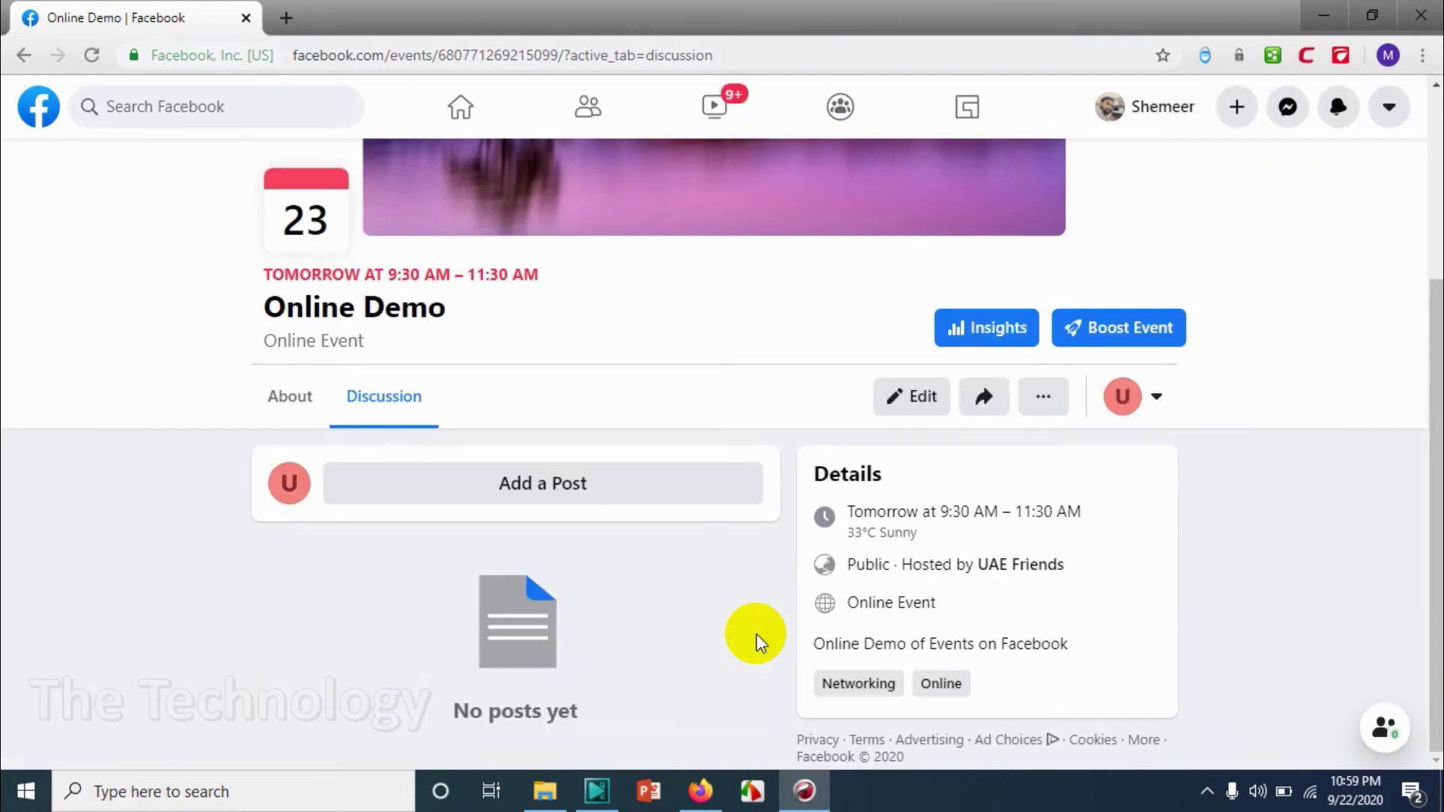
{"action": "scroll", "coordinate": [574, 516], "scroll_direction": "down", "scroll_amount": 1}
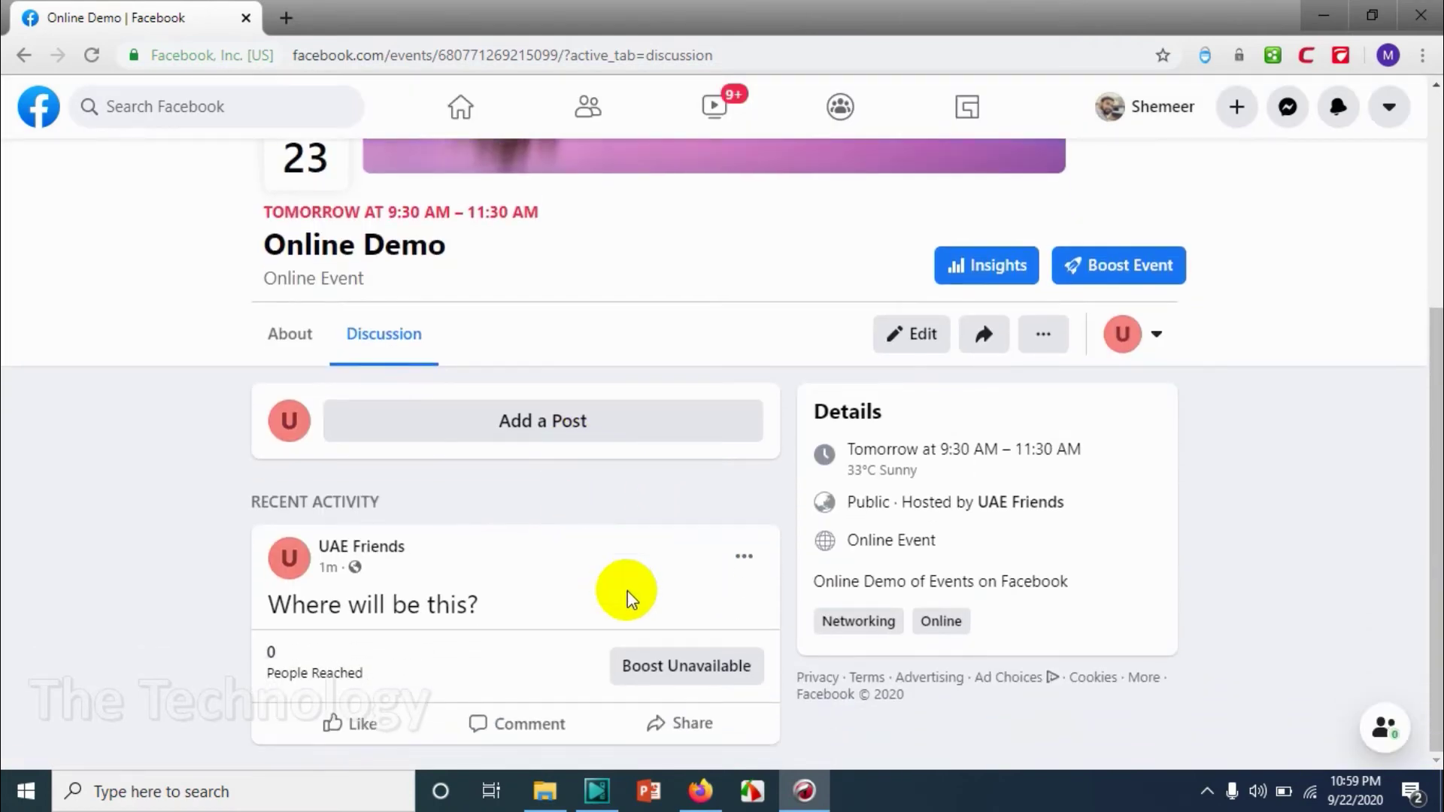
{"action": "left_click", "coordinate": [742, 563]}
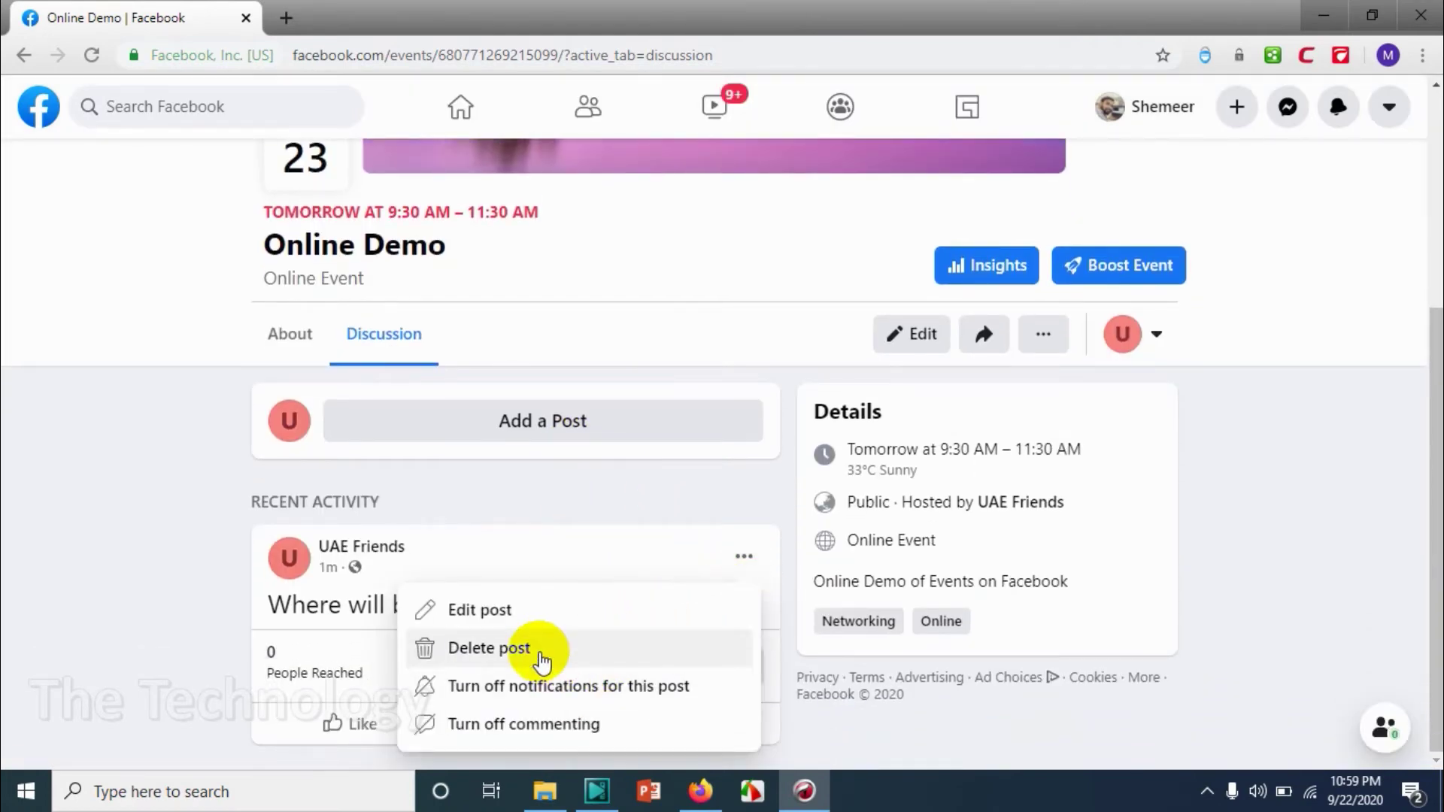
{"action": "left_click", "coordinate": [540, 661]}
{"action": "left_click", "coordinate": [970, 472]}
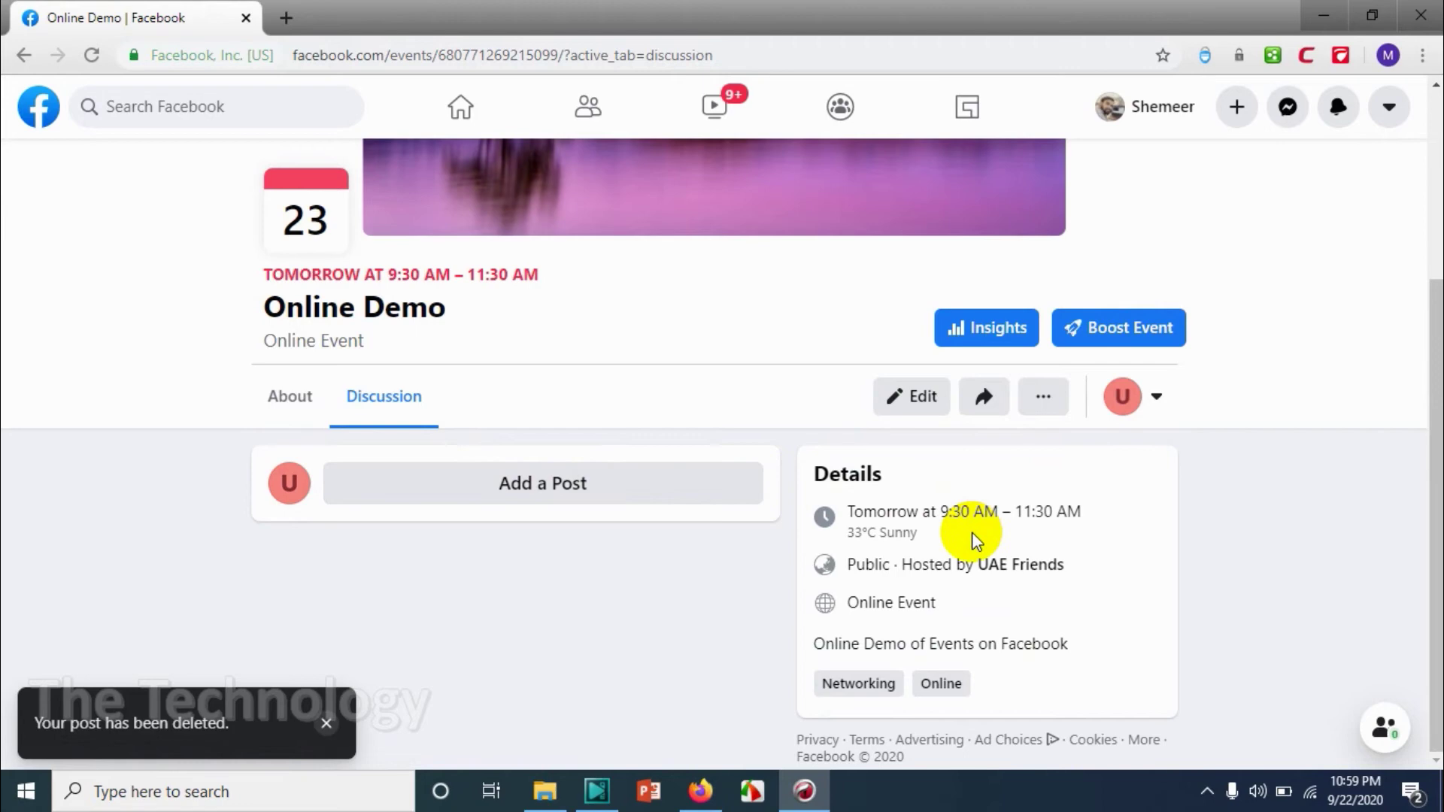
Step: Go back to the About section and check that the guest list shows 0 Going
{"action": "left_click", "coordinate": [275, 391]}
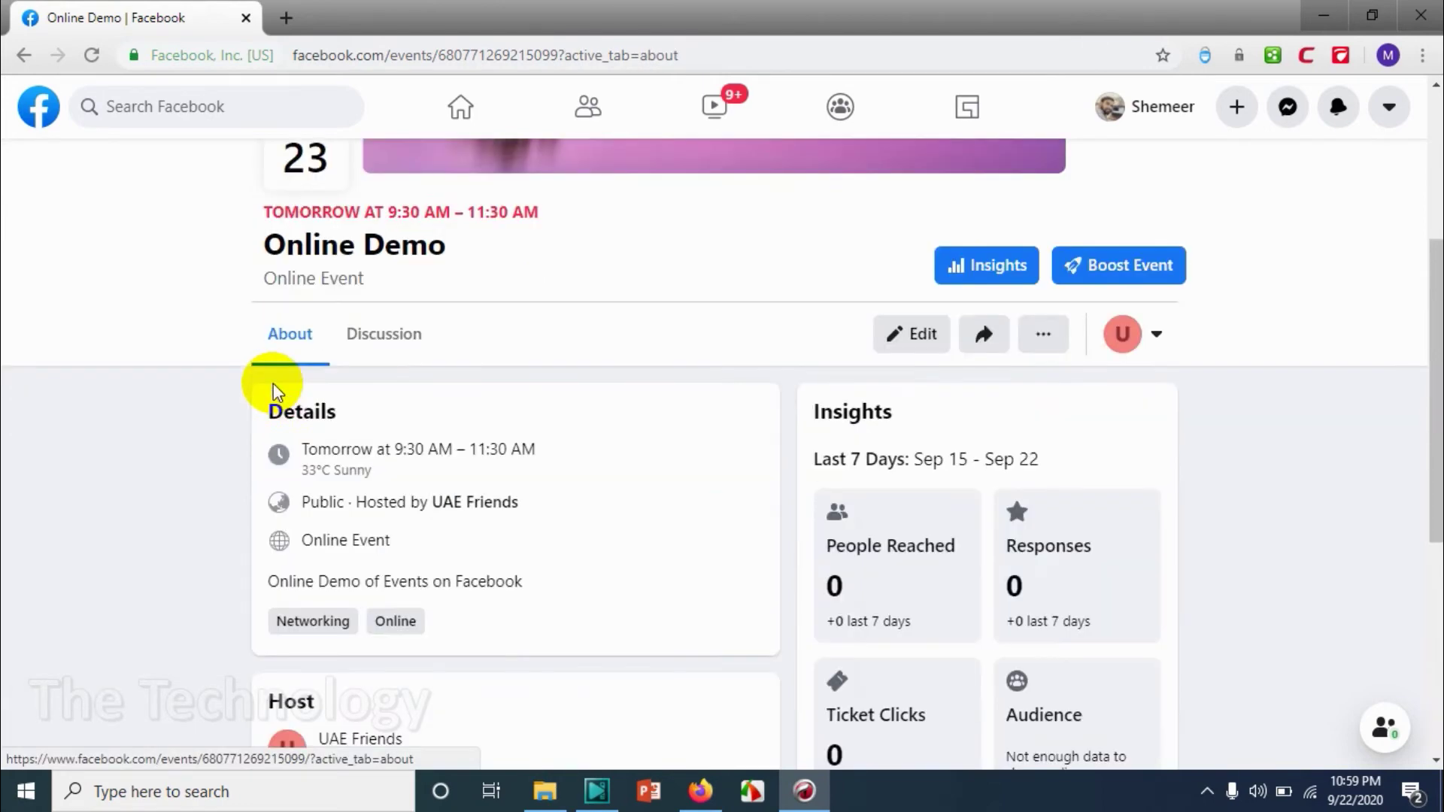
{"action": "scroll", "coordinate": [428, 461], "scroll_direction": "down", "scroll_amount": 3}
{"action": "scroll", "coordinate": [967, 364], "scroll_direction": "up", "scroll_amount": 5}
{"action": "scroll", "coordinate": [912, 466], "scroll_direction": "down", "scroll_amount": 5}
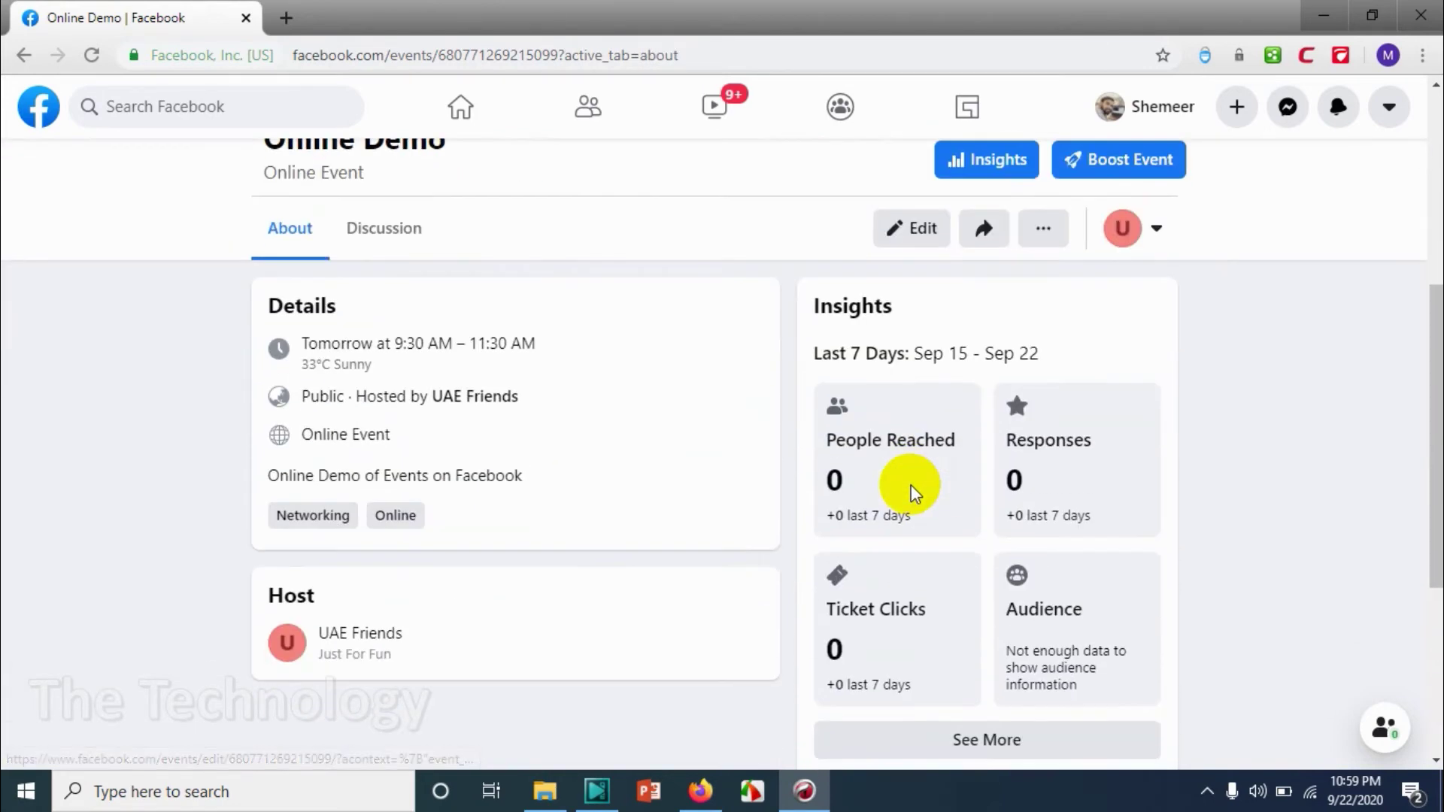
{"action": "scroll", "coordinate": [524, 487], "scroll_direction": "up", "scroll_amount": 5}
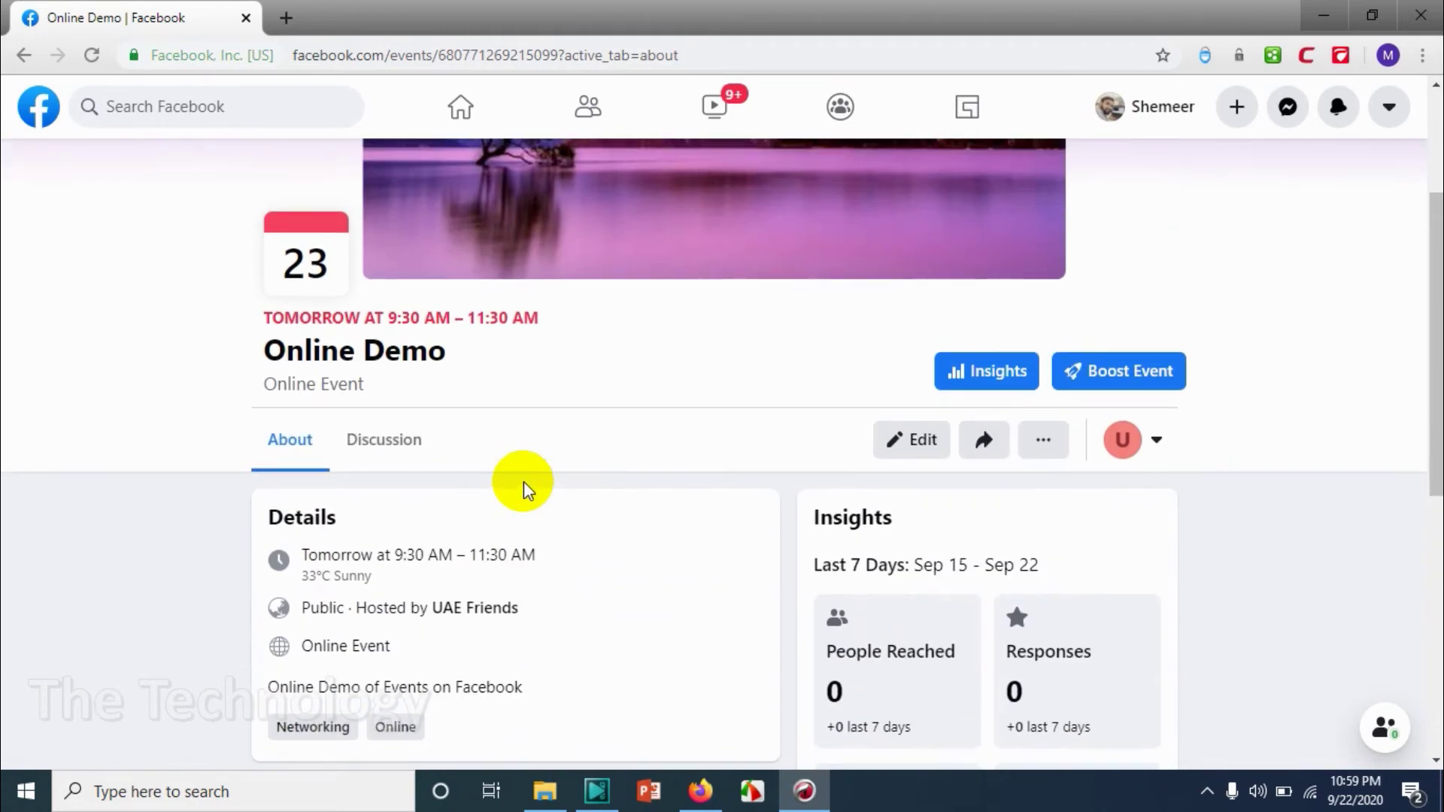
{"action": "scroll", "coordinate": [524, 488], "scroll_direction": "down", "scroll_amount": 5}
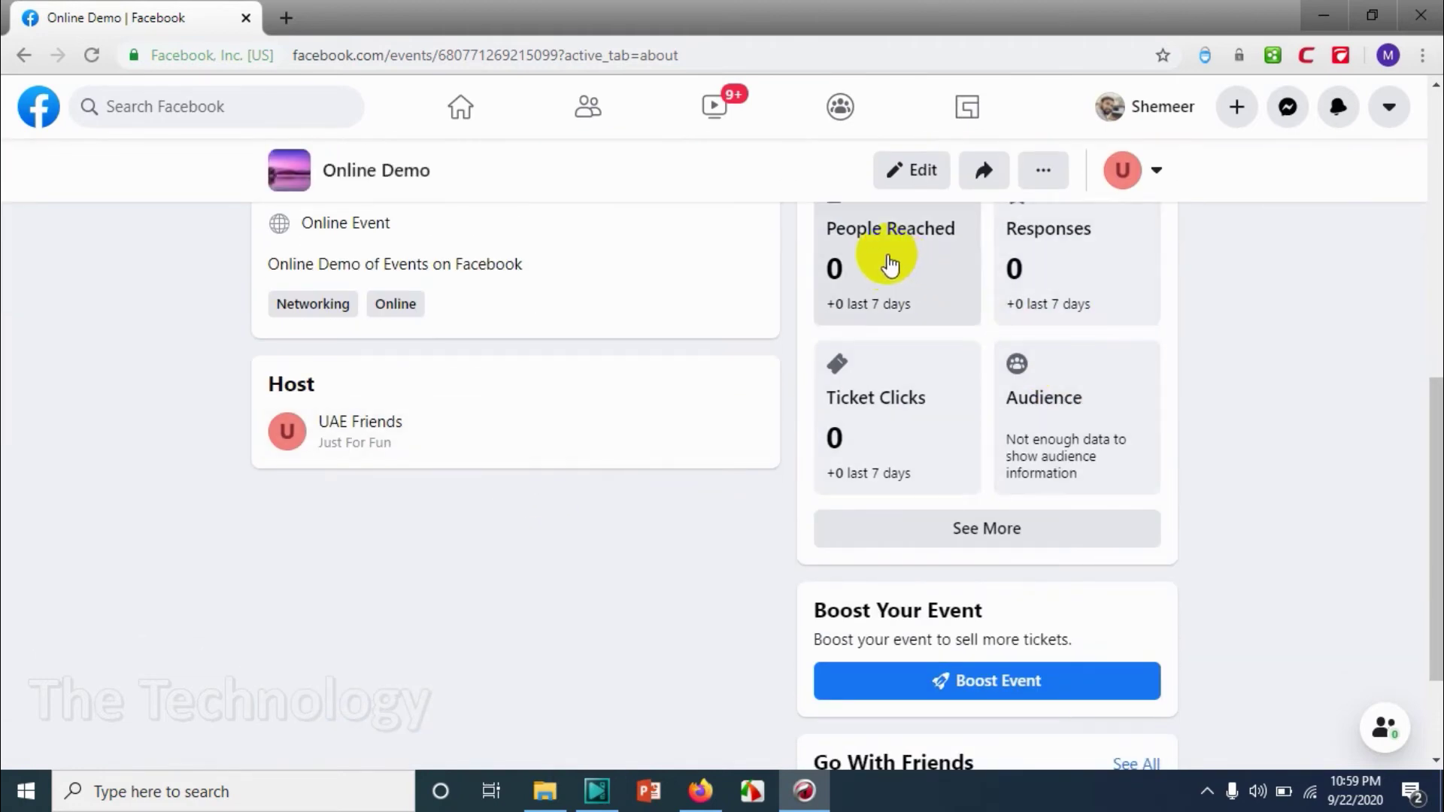
{"action": "scroll", "coordinate": [888, 271], "scroll_direction": "up", "scroll_amount": 1}
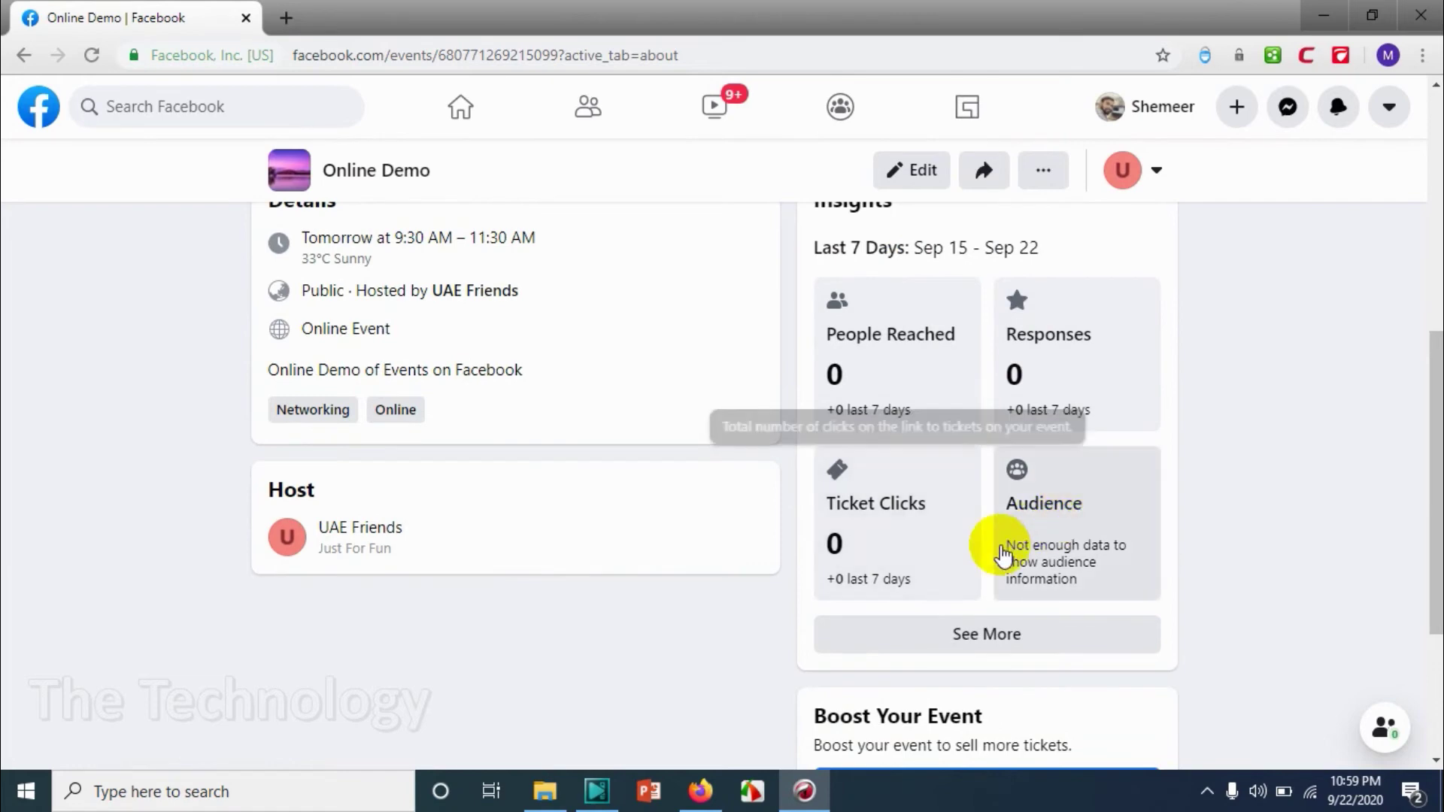
{"action": "scroll", "coordinate": [1281, 504], "scroll_direction": "up", "scroll_amount": 2}
{"action": "scroll", "coordinate": [1281, 503], "scroll_direction": "down", "scroll_amount": 4}
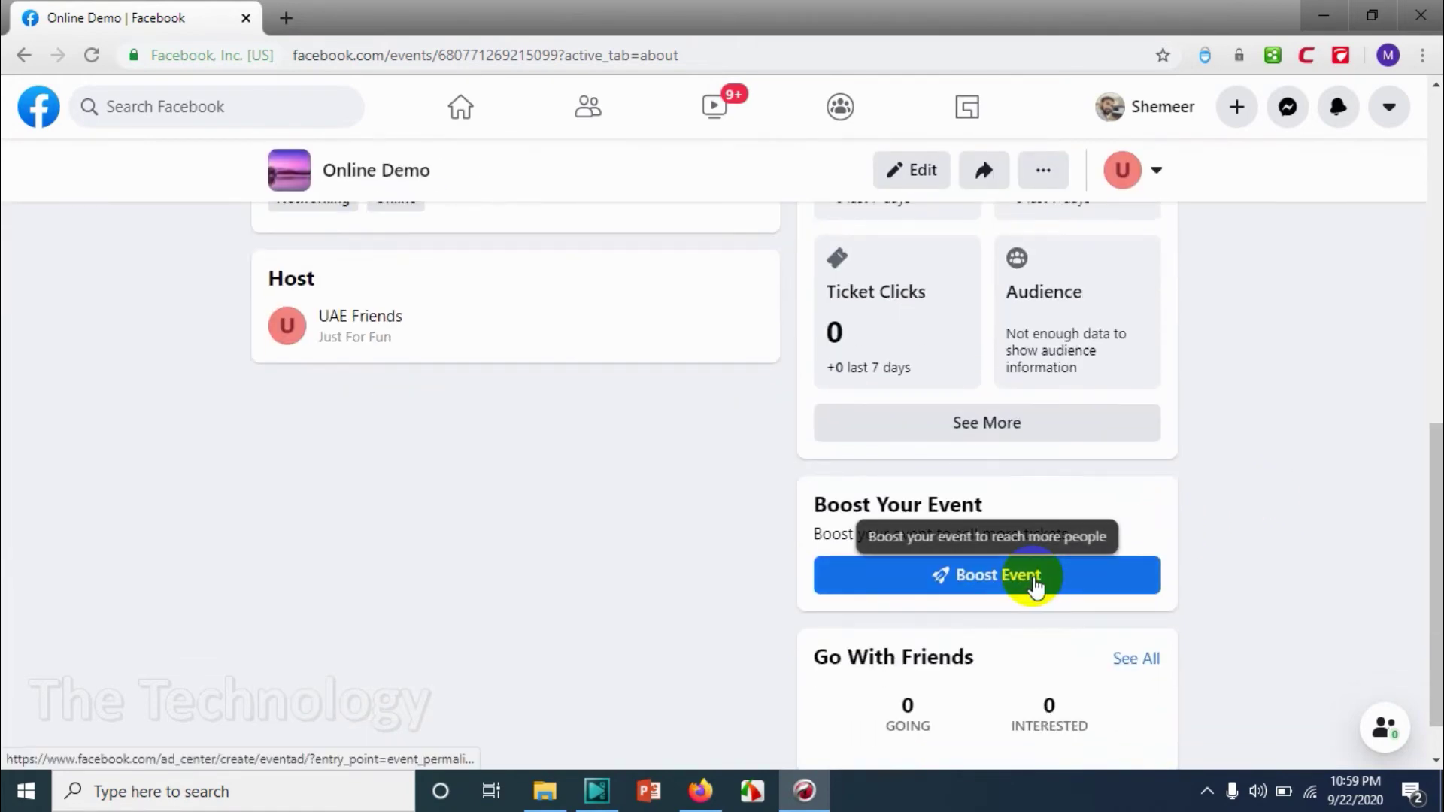
{"action": "scroll", "coordinate": [1034, 583], "scroll_direction": "down", "scroll_amount": 1}
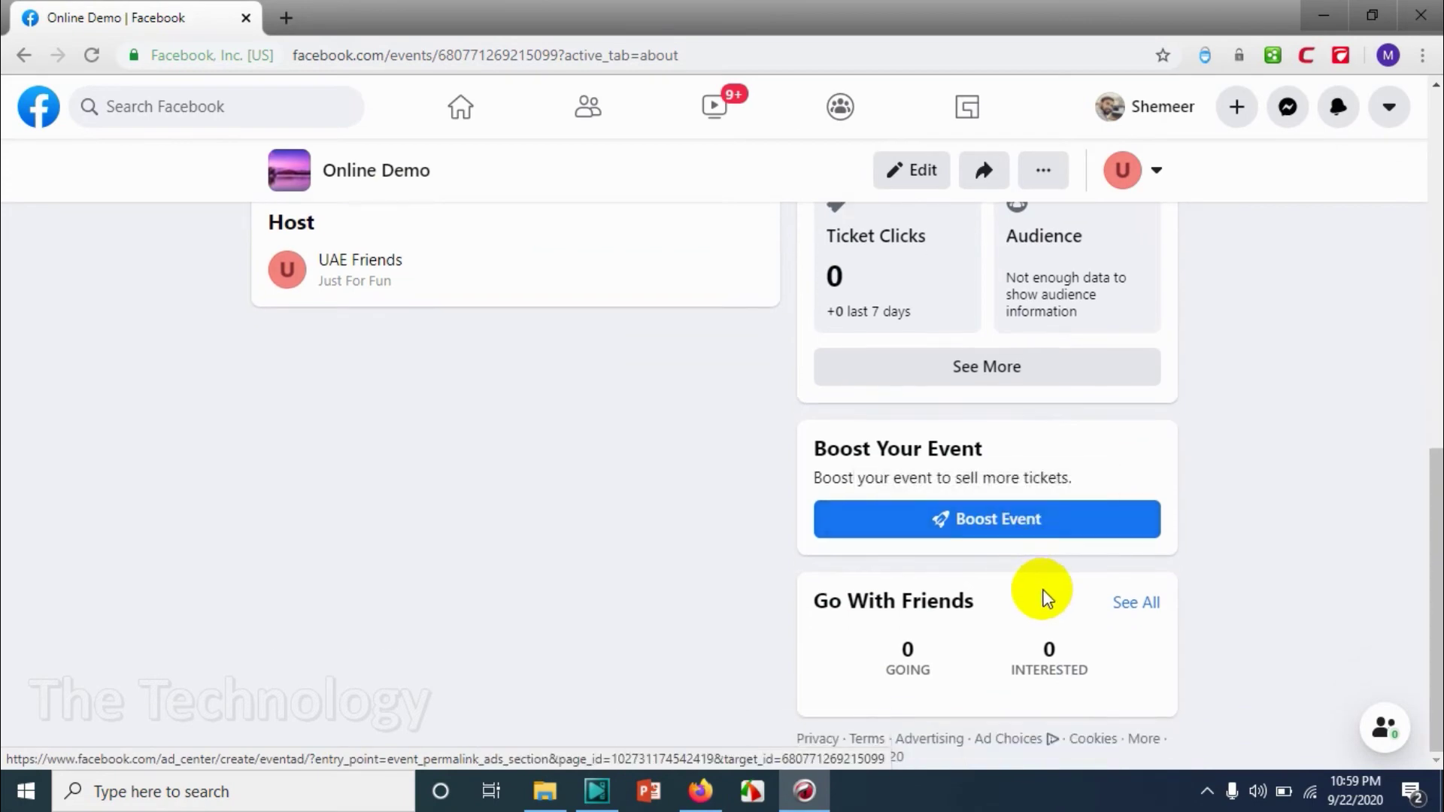
{"action": "scroll", "coordinate": [1096, 509], "scroll_direction": "up", "scroll_amount": 10}
{"action": "scroll", "coordinate": [1102, 486], "scroll_direction": "down", "scroll_amount": 10}
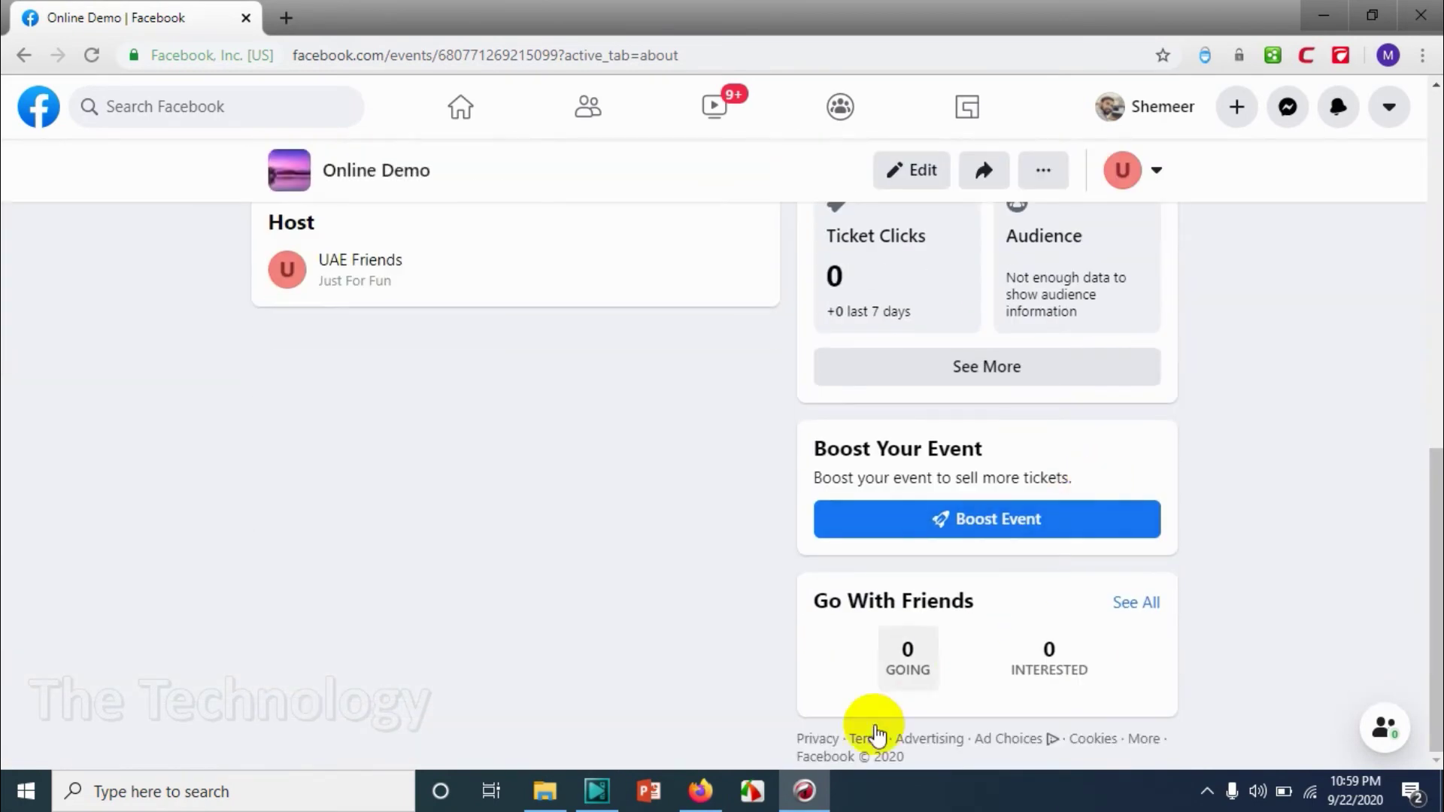
{"action": "left_click", "coordinate": [907, 652]}
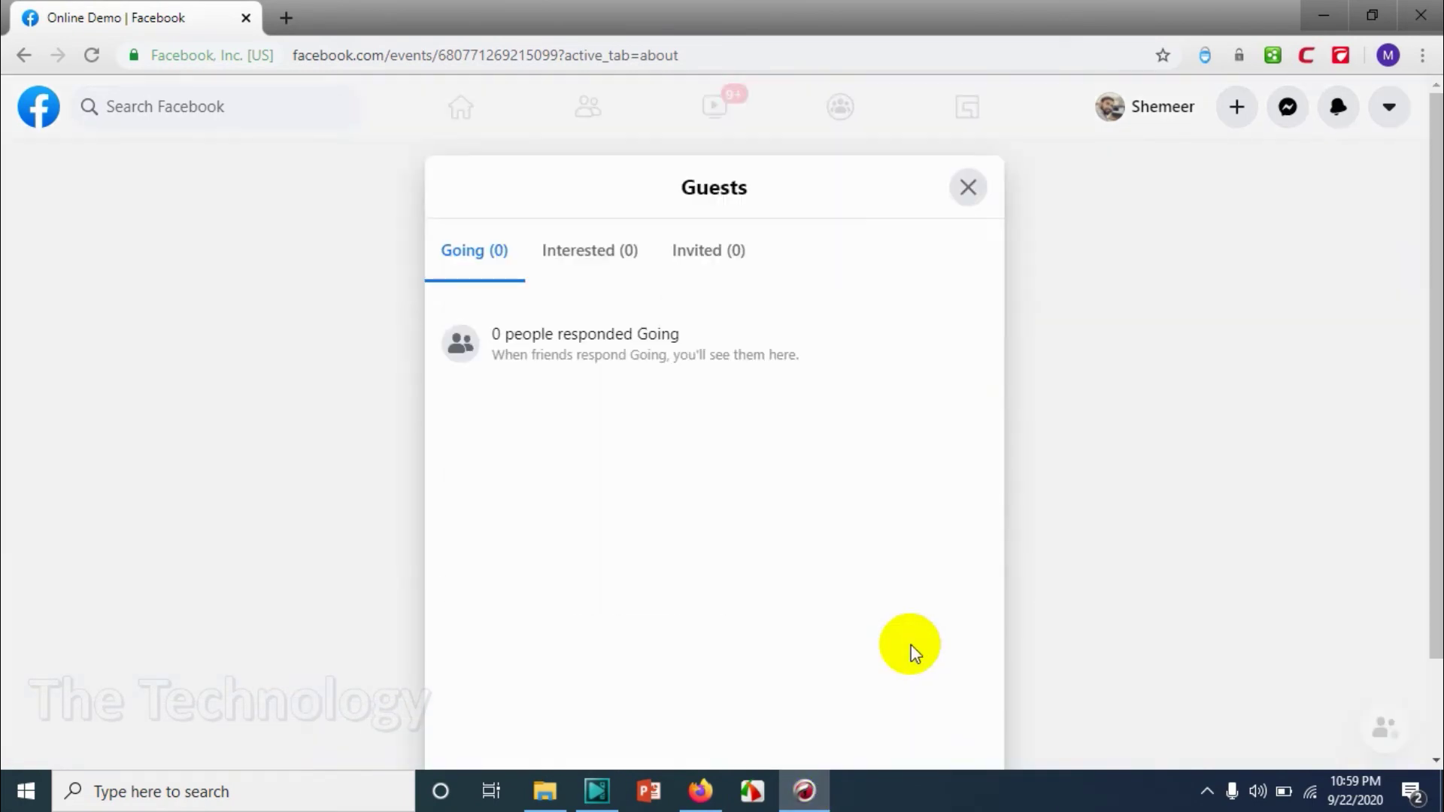
{"action": "left_click", "coordinate": [969, 188]}
Step: Copy the event's fb.me share link from the Share menu
{"action": "scroll", "coordinate": [1073, 474], "scroll_direction": "up", "scroll_amount": 10}
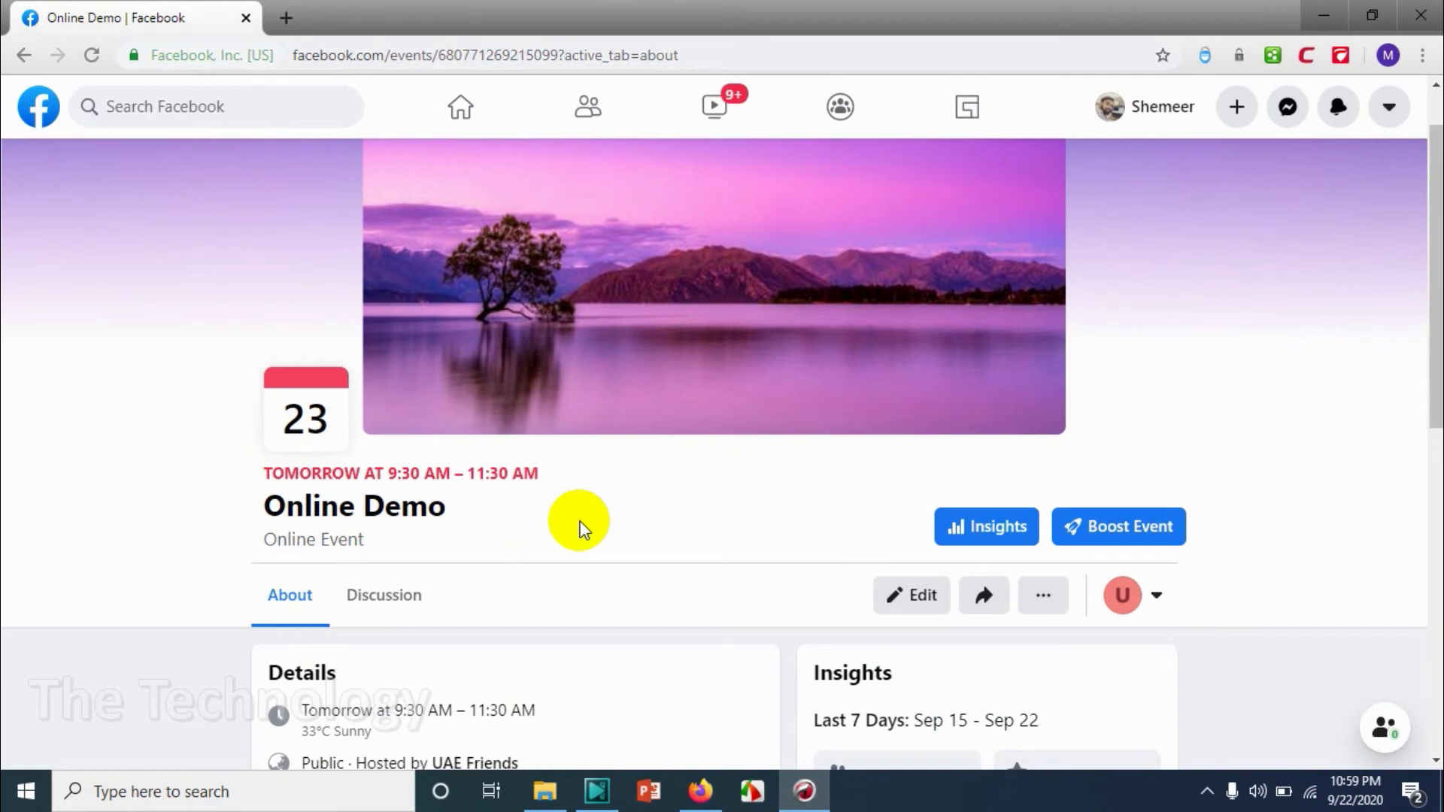
{"action": "scroll", "coordinate": [585, 440], "scroll_direction": "down", "scroll_amount": 3}
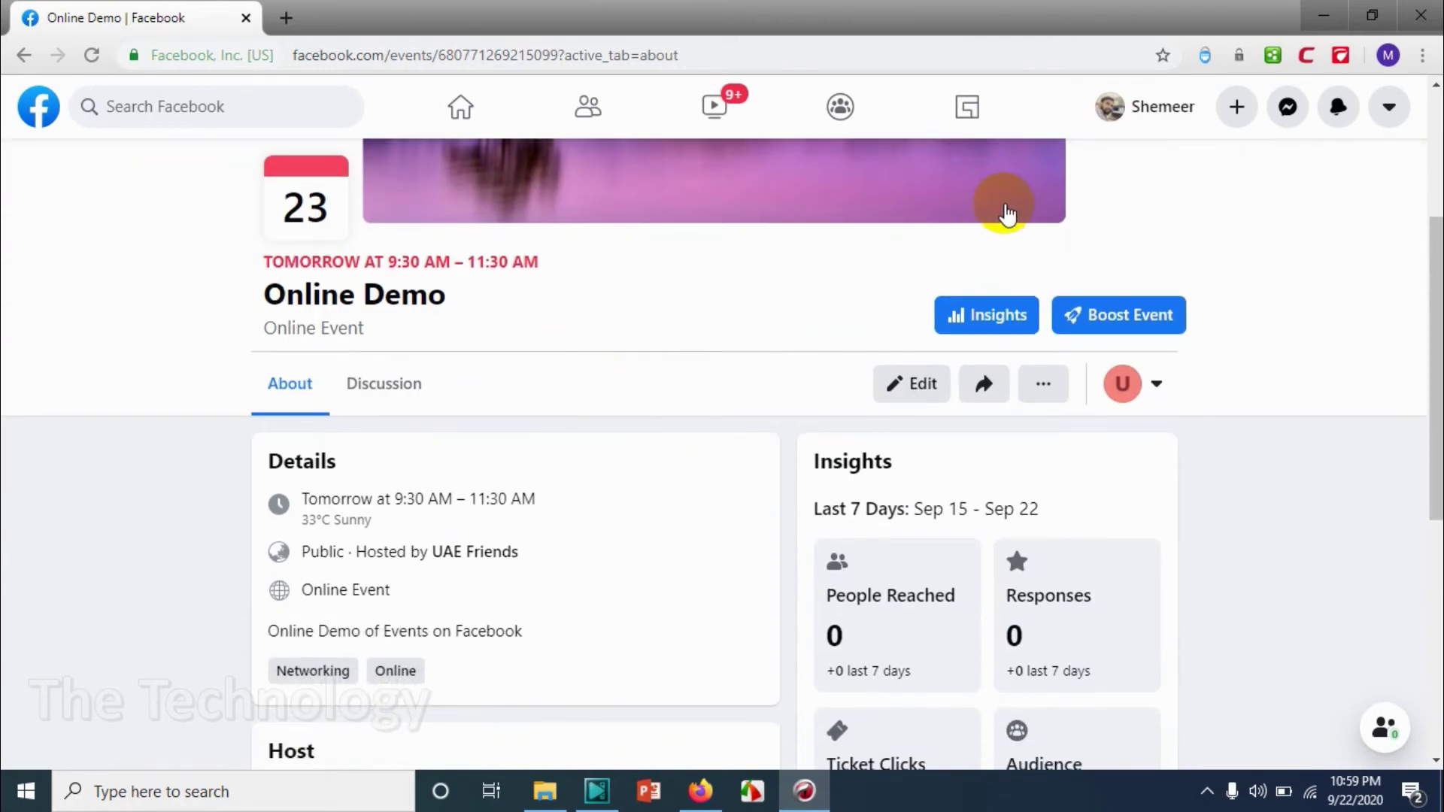
{"action": "left_click", "coordinate": [987, 395]}
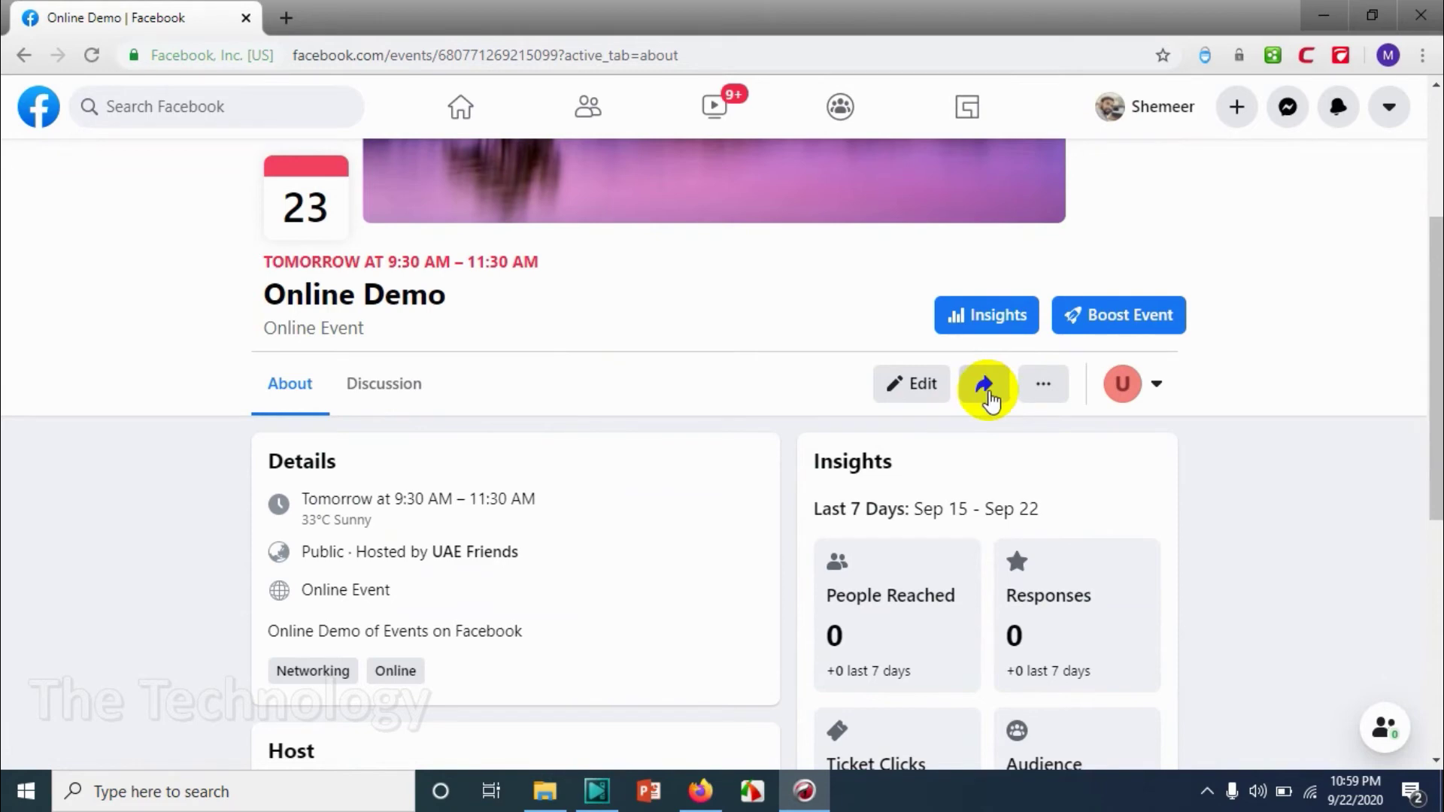
{"action": "left_click", "coordinate": [992, 398]}
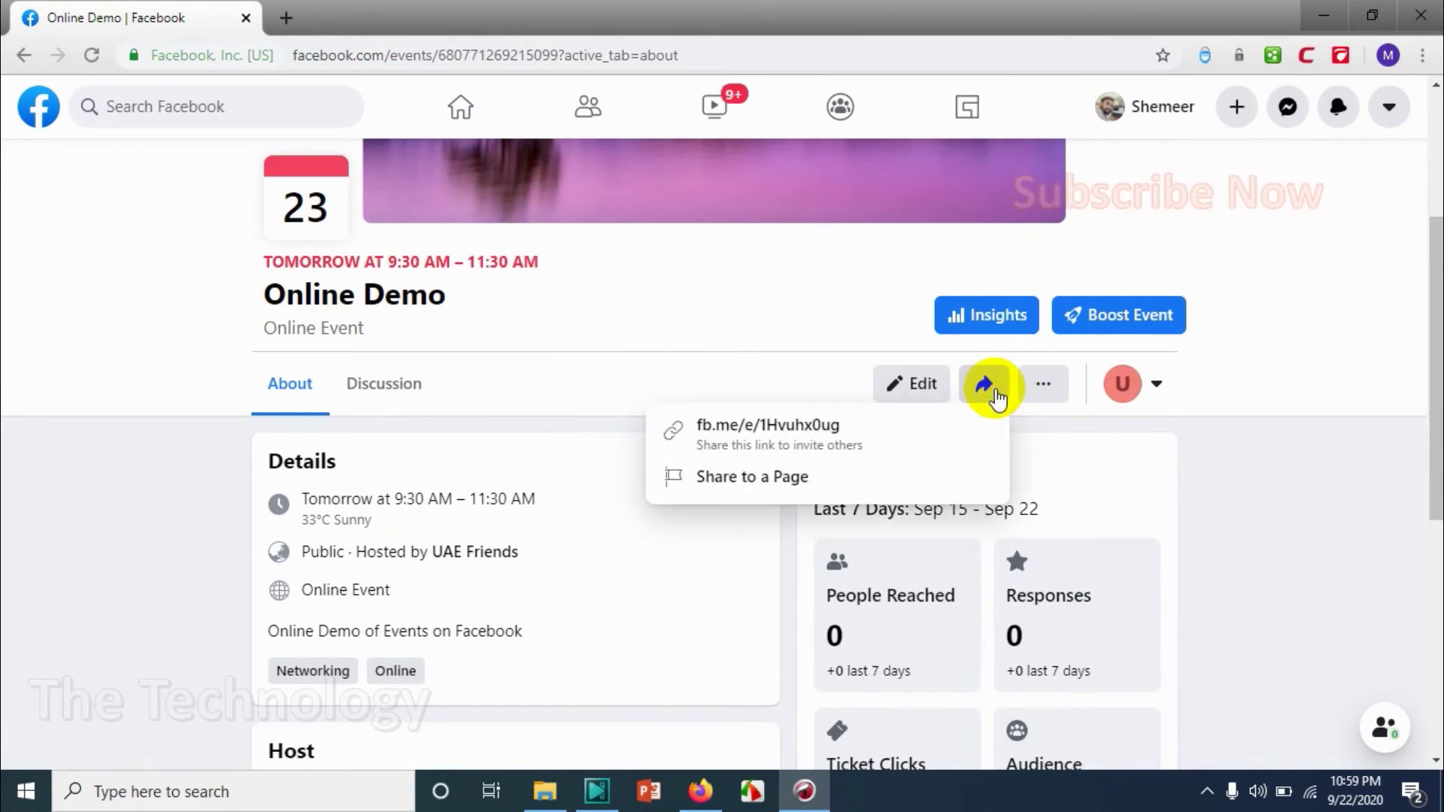
{"action": "left_click", "coordinate": [835, 436]}
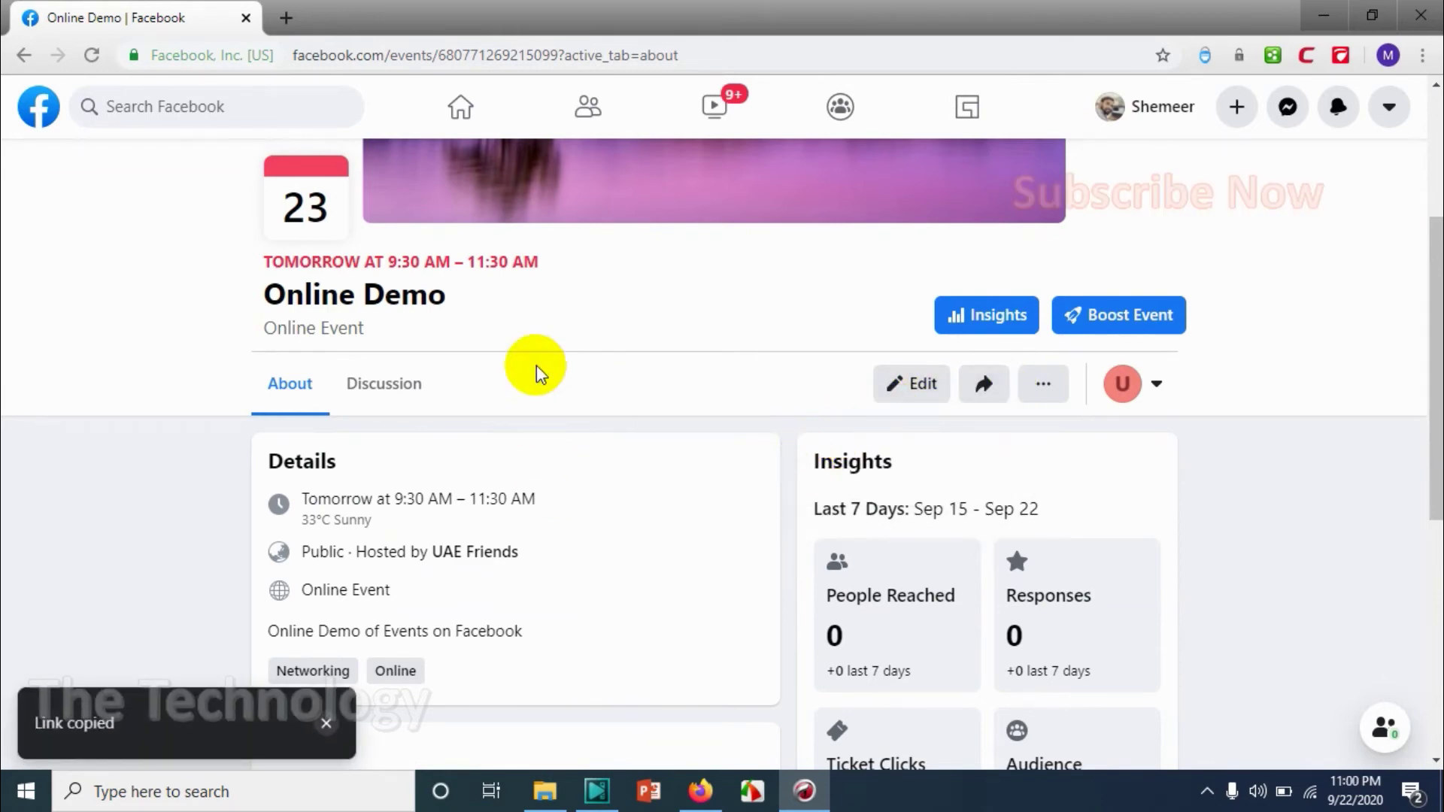
Step: Load the copied event link in a new Chrome incognito window
{"action": "left_click", "coordinate": [1421, 55]}
{"action": "left_click", "coordinate": [1375, 136]}
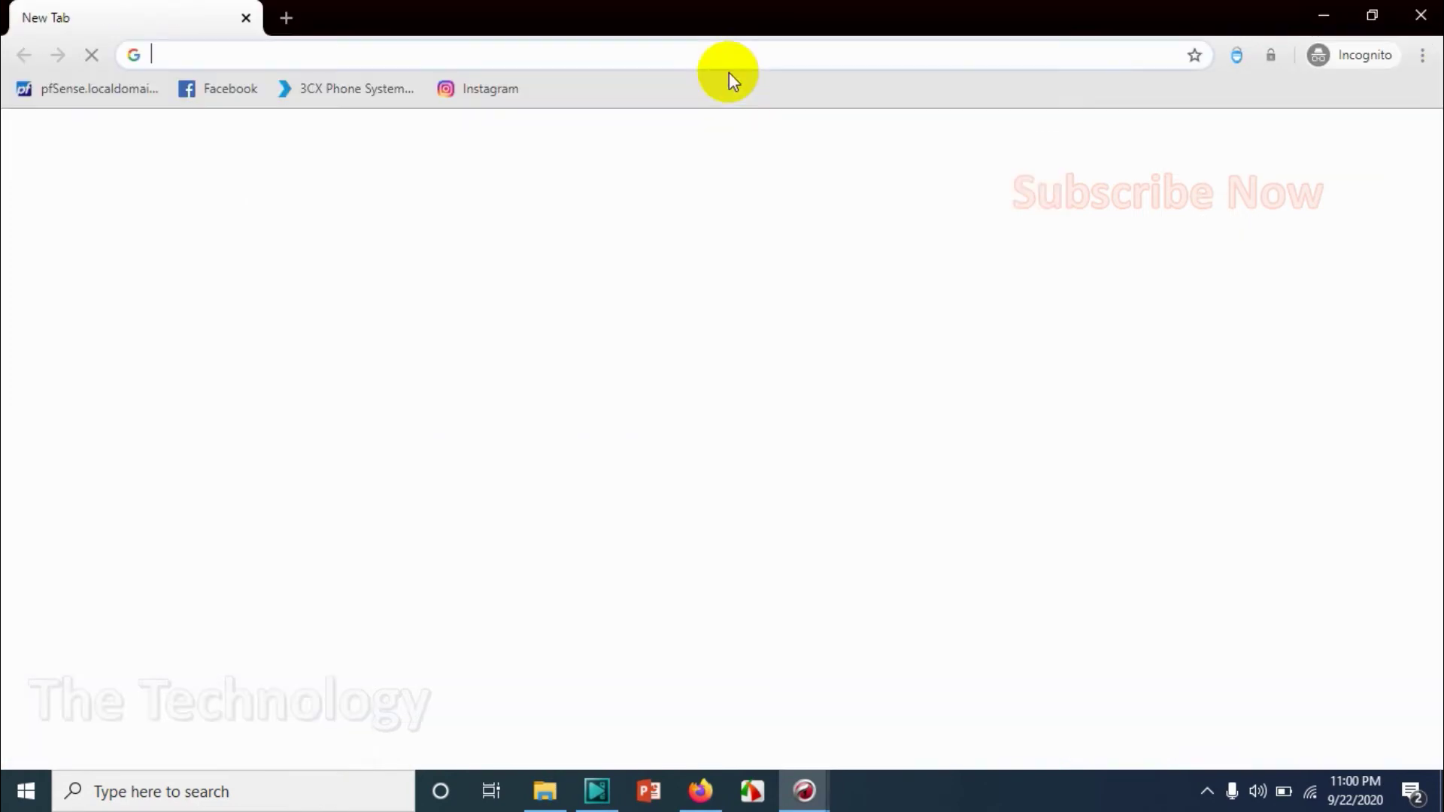
{"action": "right_click", "coordinate": [725, 62]}
{"action": "left_click", "coordinate": [808, 224]}
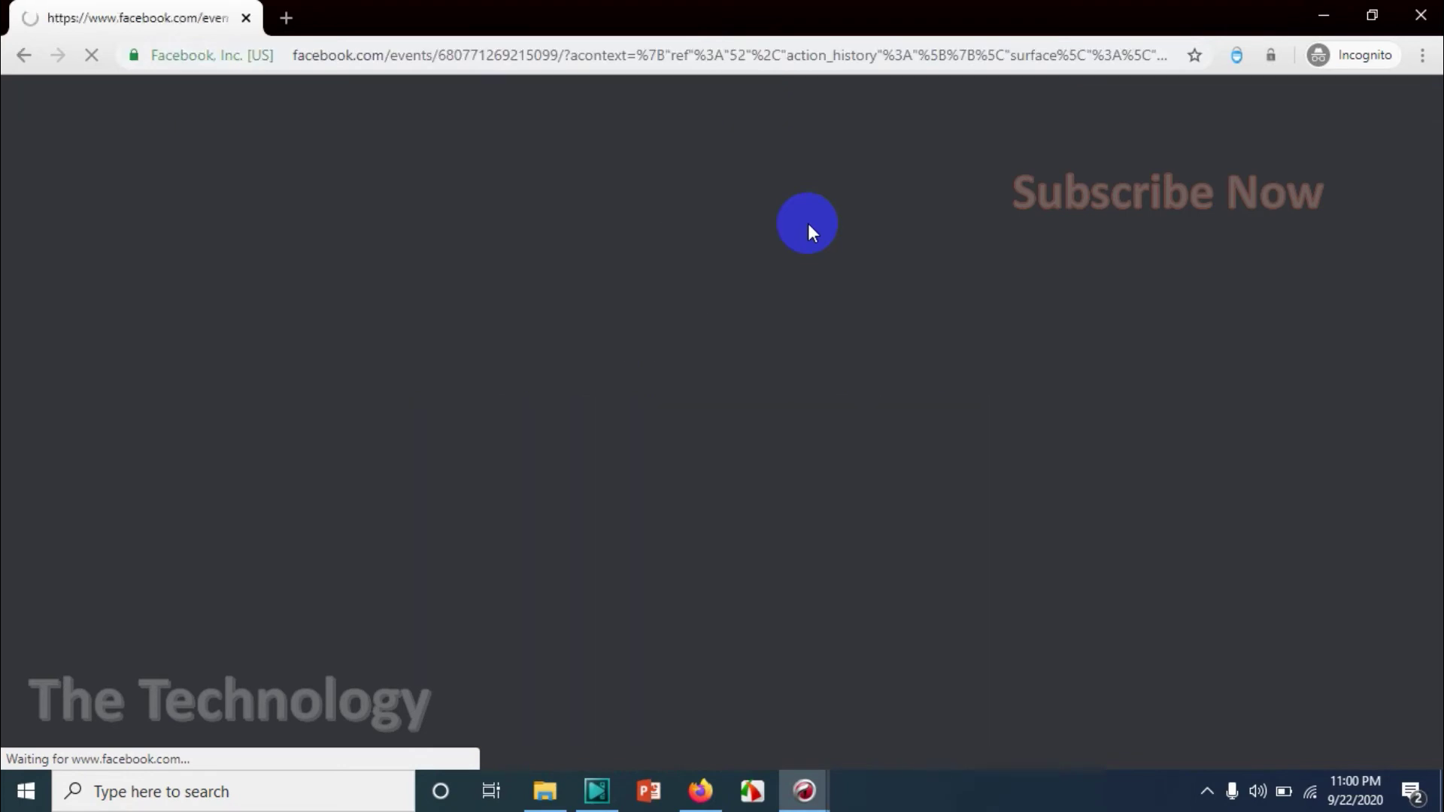
Step: Dismiss the login prompt and view the public event page in English (US)
{"action": "scroll", "coordinate": [912, 351], "scroll_direction": "down", "scroll_amount": 1}
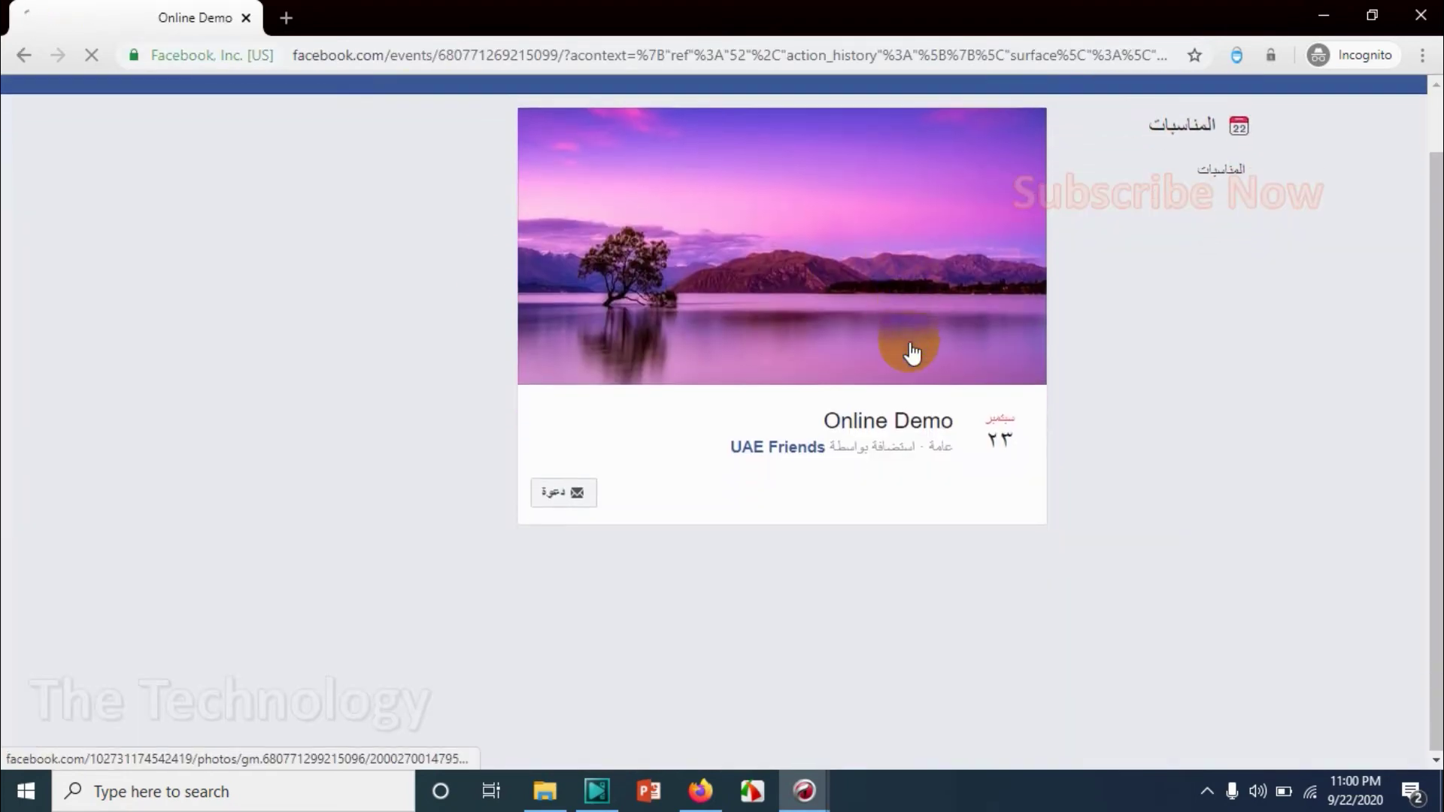
{"action": "scroll", "coordinate": [1076, 395], "scroll_direction": "down", "scroll_amount": 5}
{"action": "scroll", "coordinate": [1016, 451], "scroll_direction": "up", "scroll_amount": 6}
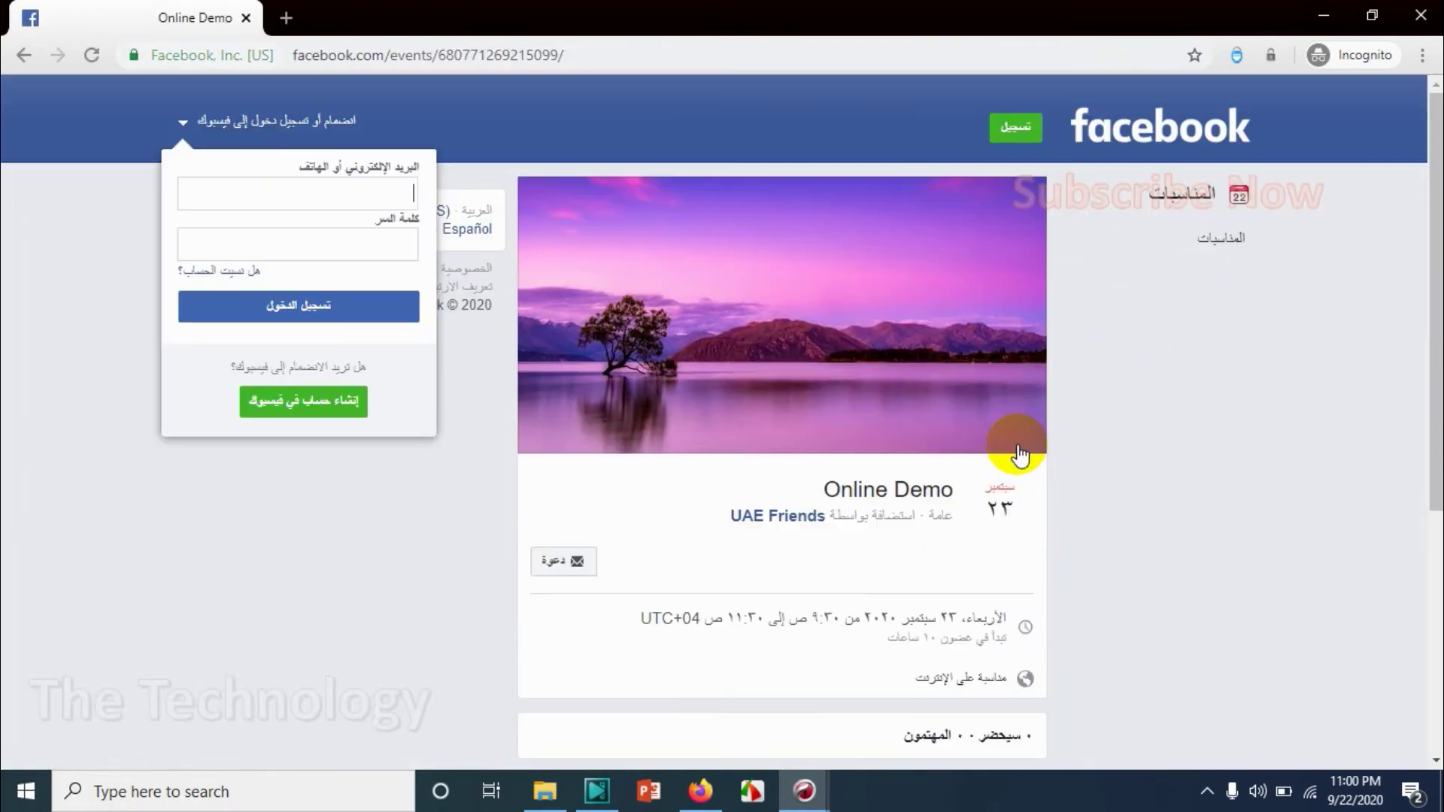
{"action": "scroll", "coordinate": [1253, 435], "scroll_direction": "down", "scroll_amount": 5}
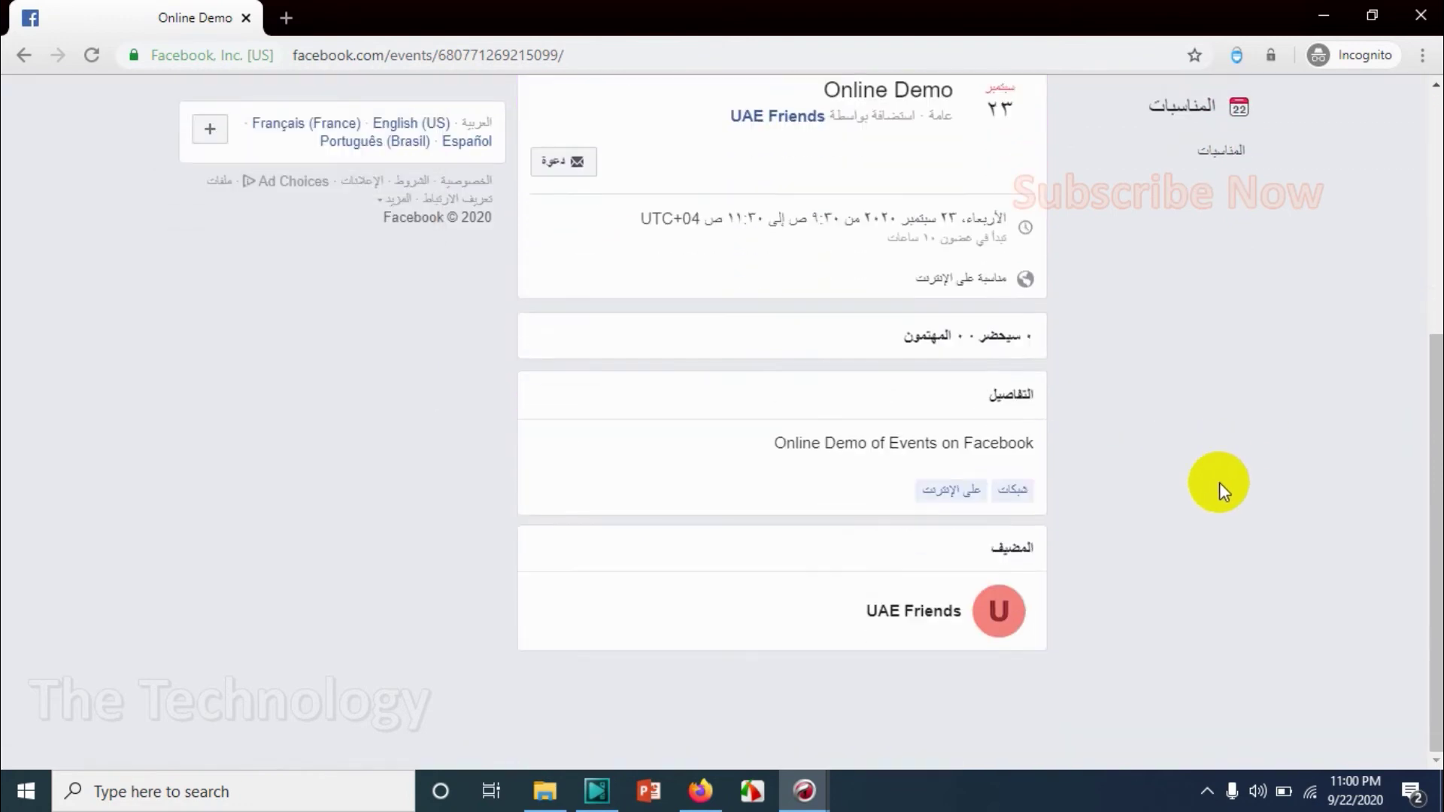
{"action": "scroll", "coordinate": [1188, 500], "scroll_direction": "up", "scroll_amount": 5}
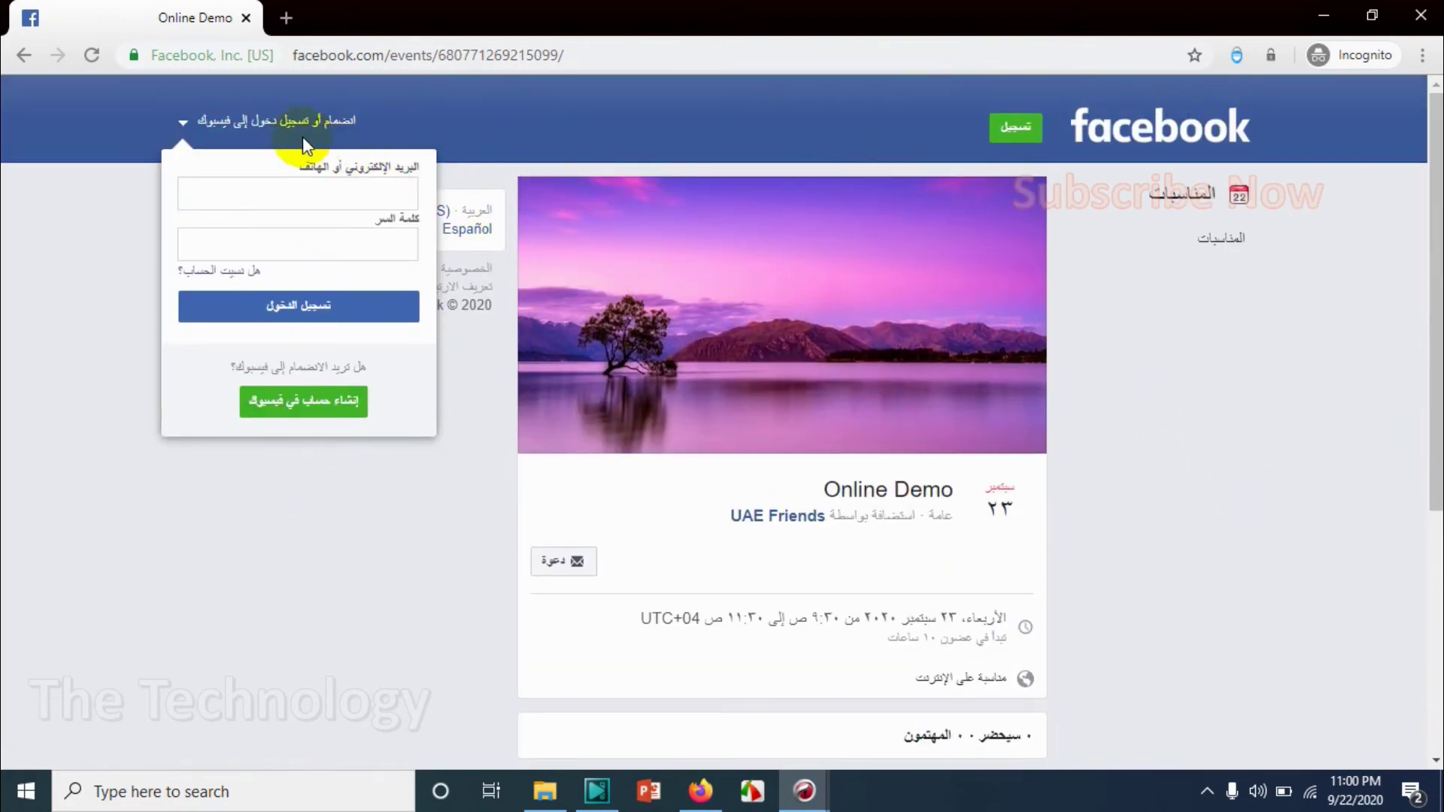
{"action": "left_click", "coordinate": [181, 122]}
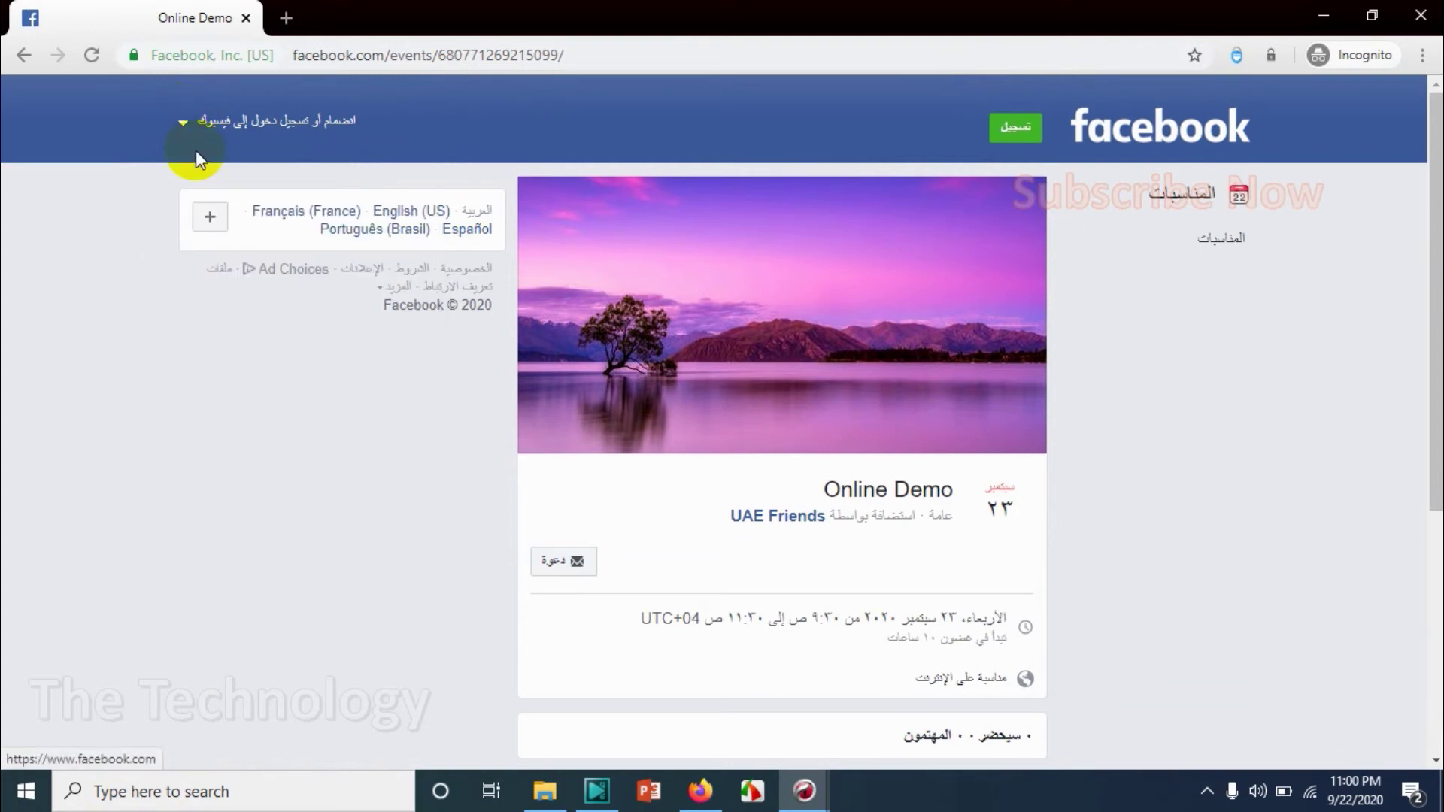
{"action": "left_click", "coordinate": [380, 216]}
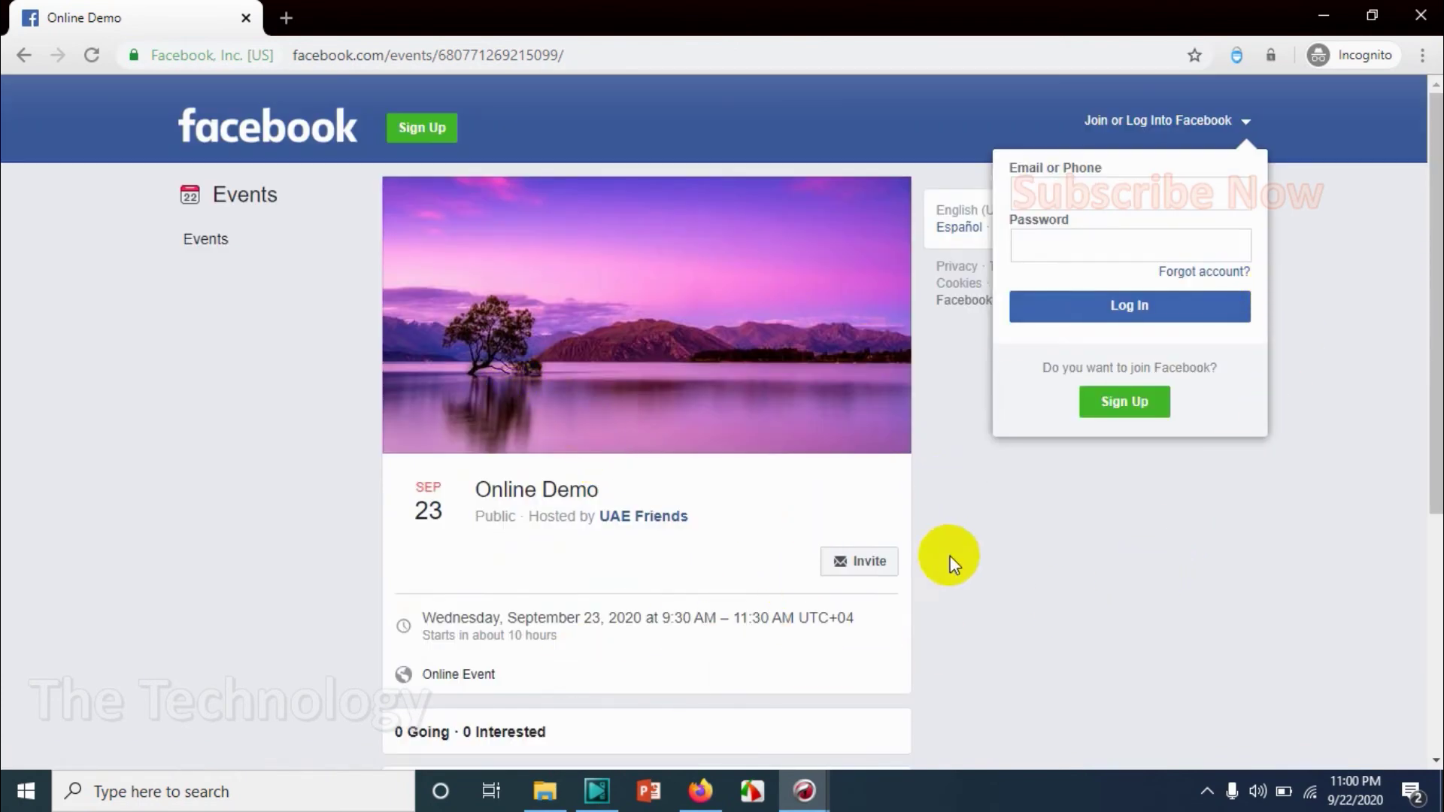
{"action": "scroll", "coordinate": [819, 662], "scroll_direction": "down", "scroll_amount": 5}
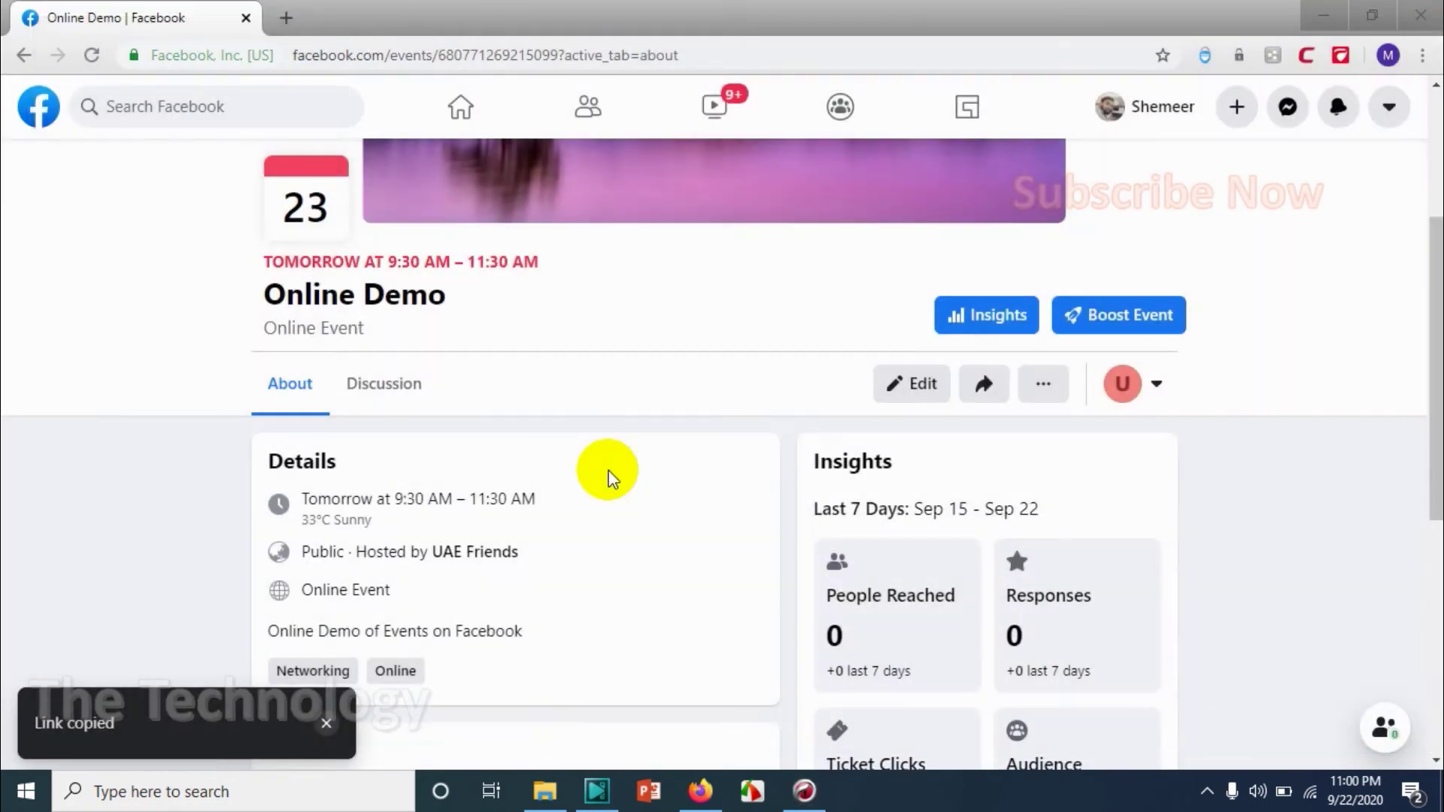
Step: Add the Online Demo event to the Dubai Fans page
{"action": "scroll", "coordinate": [645, 512], "scroll_direction": "up", "scroll_amount": 2}
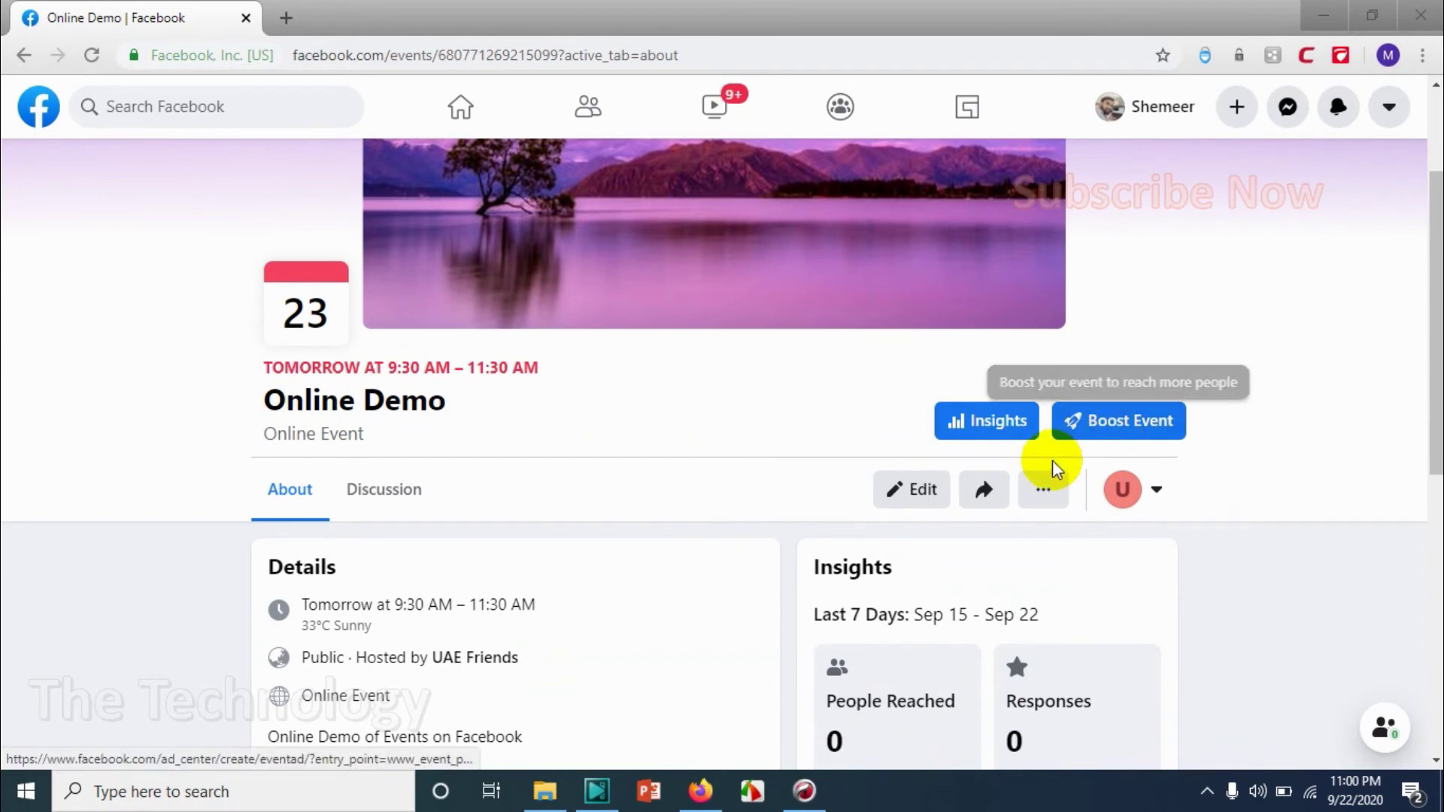
{"action": "left_click", "coordinate": [1041, 489]}
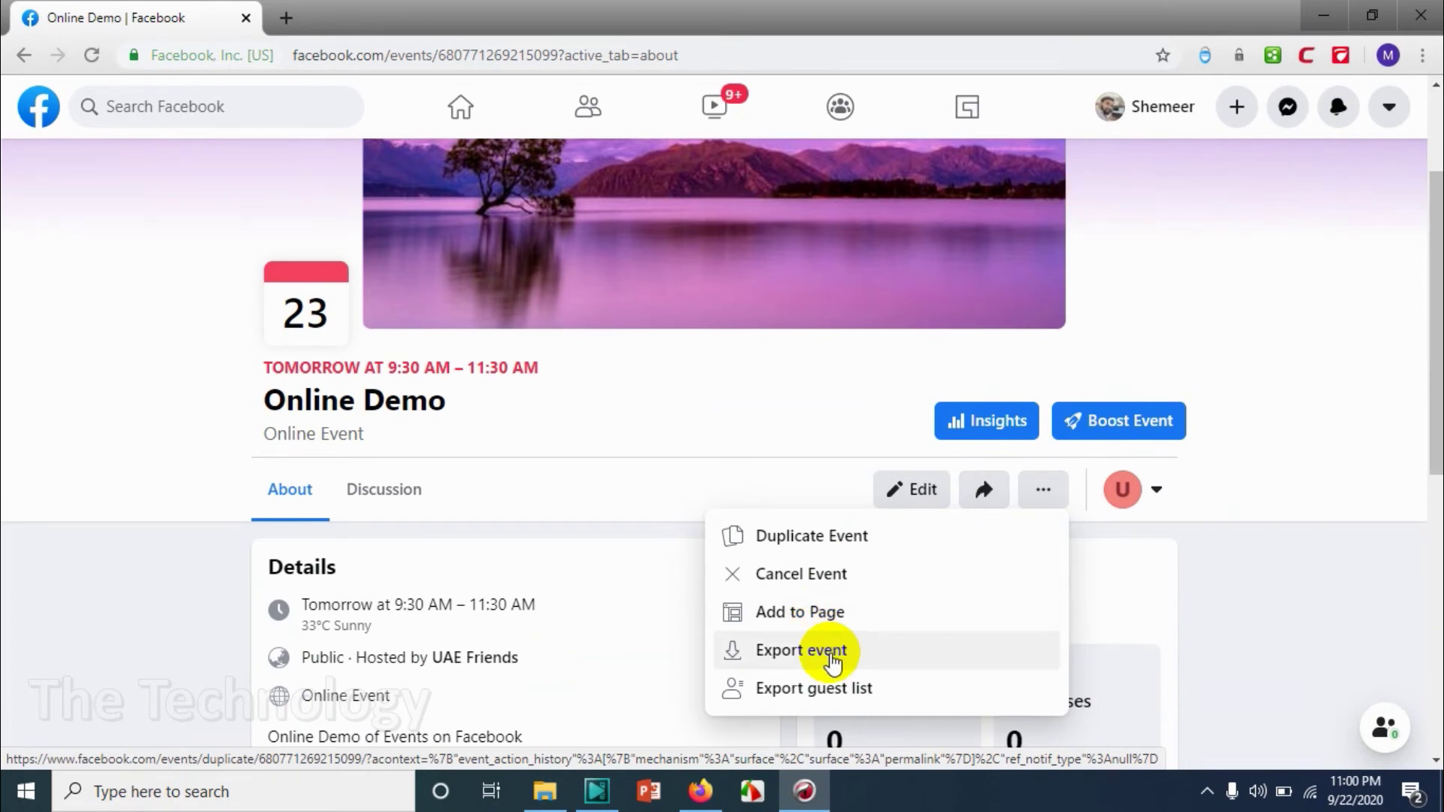
{"action": "left_click", "coordinate": [810, 622]}
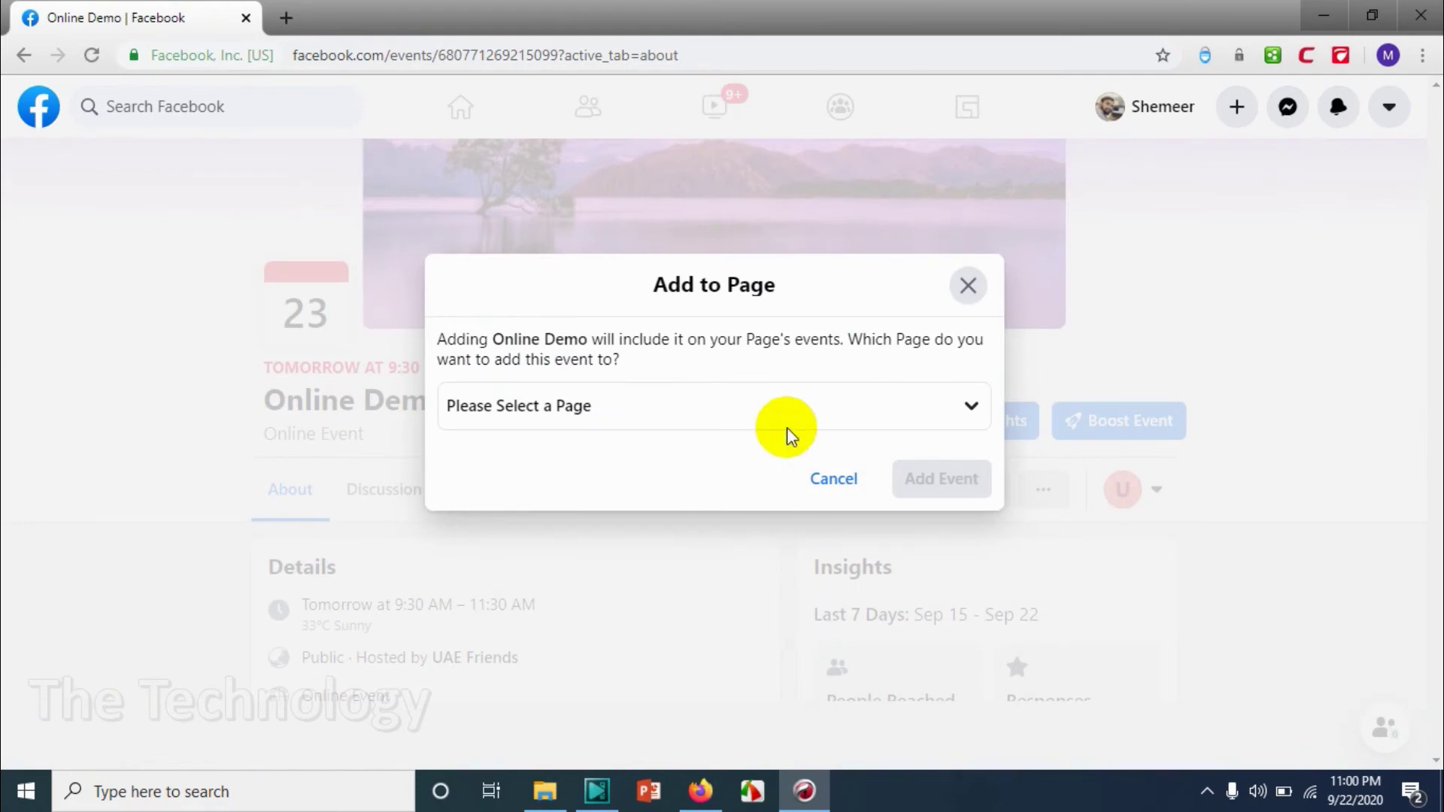
{"action": "left_click", "coordinate": [779, 402]}
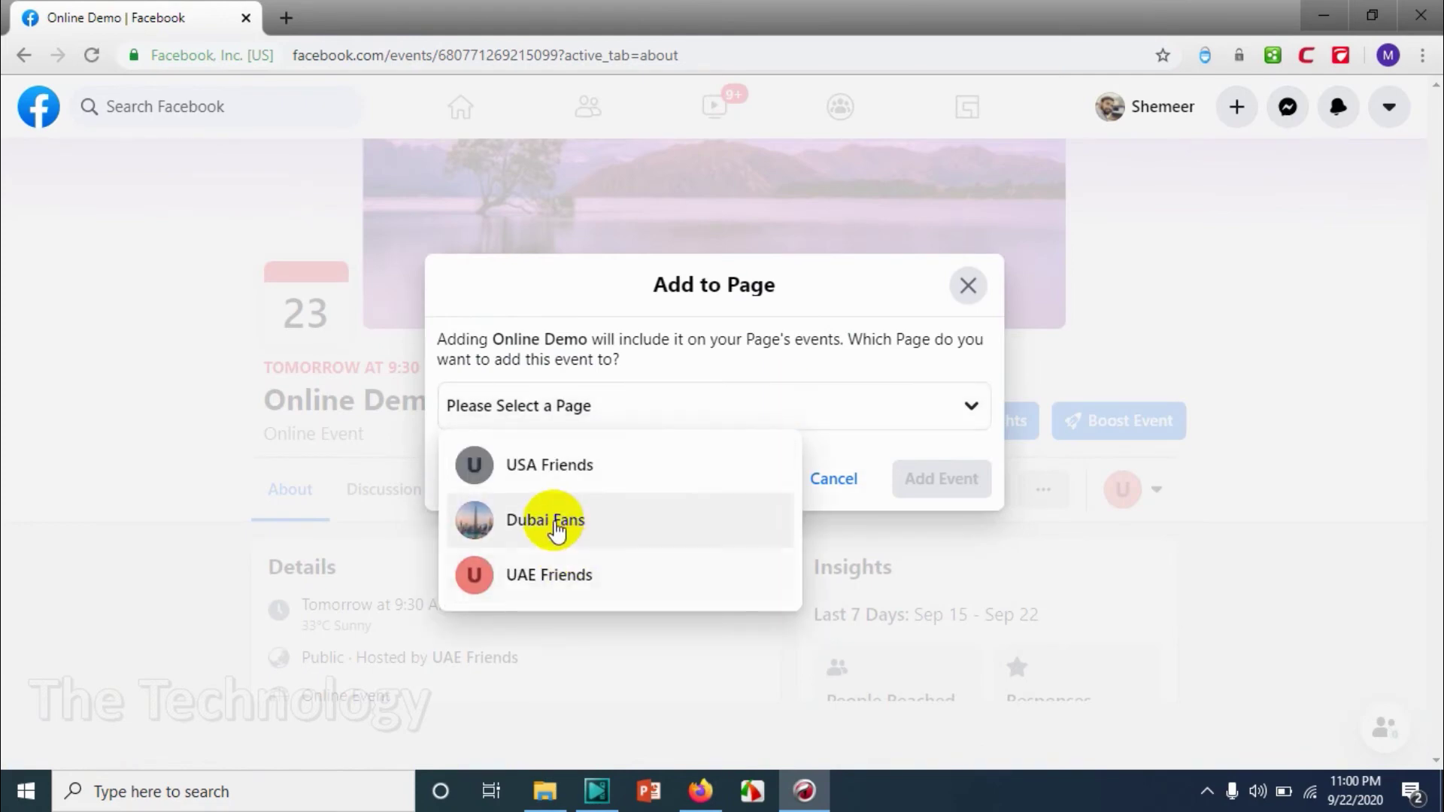
{"action": "left_click", "coordinate": [555, 525]}
{"action": "left_click", "coordinate": [940, 489]}
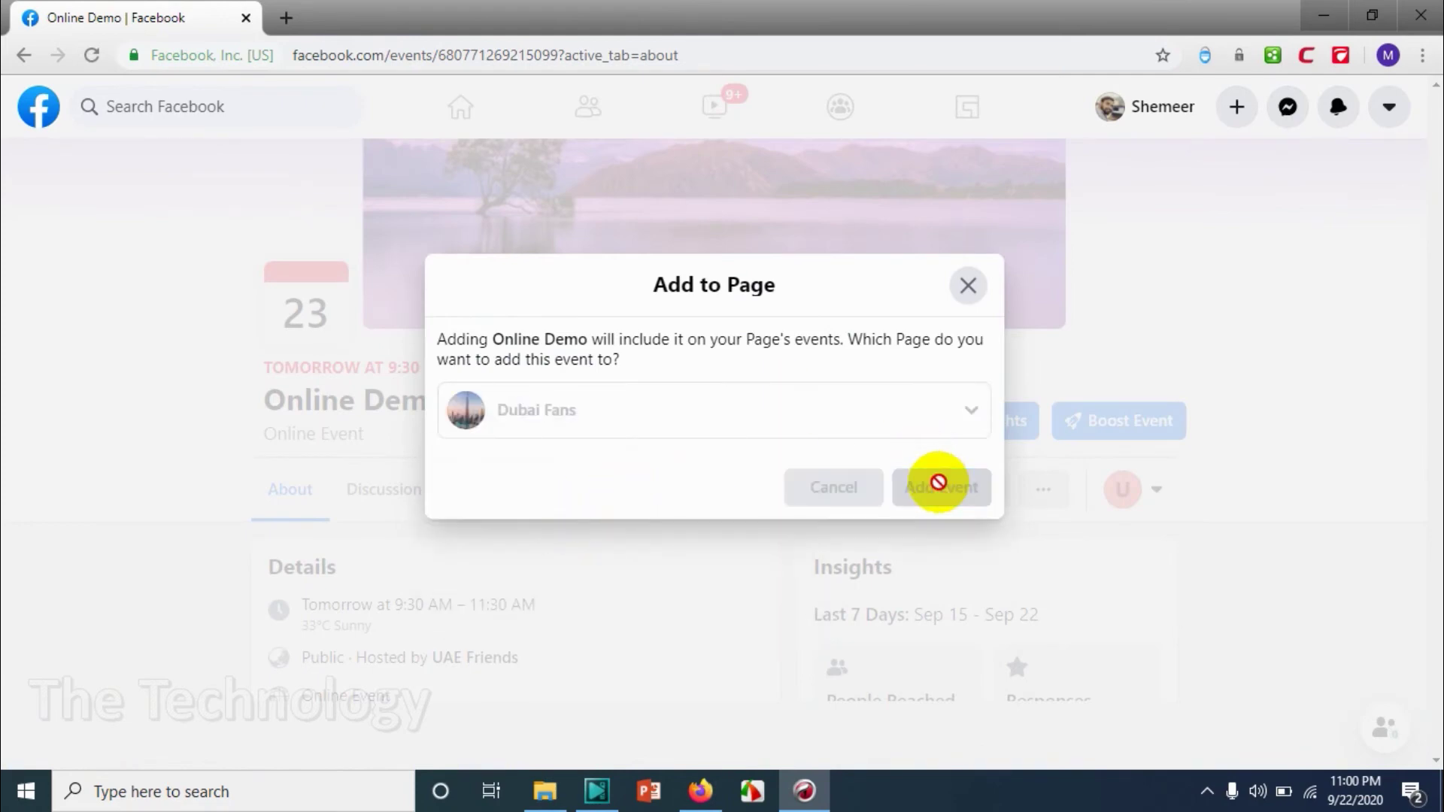
Step: Try exporting the event from the event's more-options menu
{"action": "scroll", "coordinate": [936, 484], "scroll_direction": "down", "scroll_amount": 4}
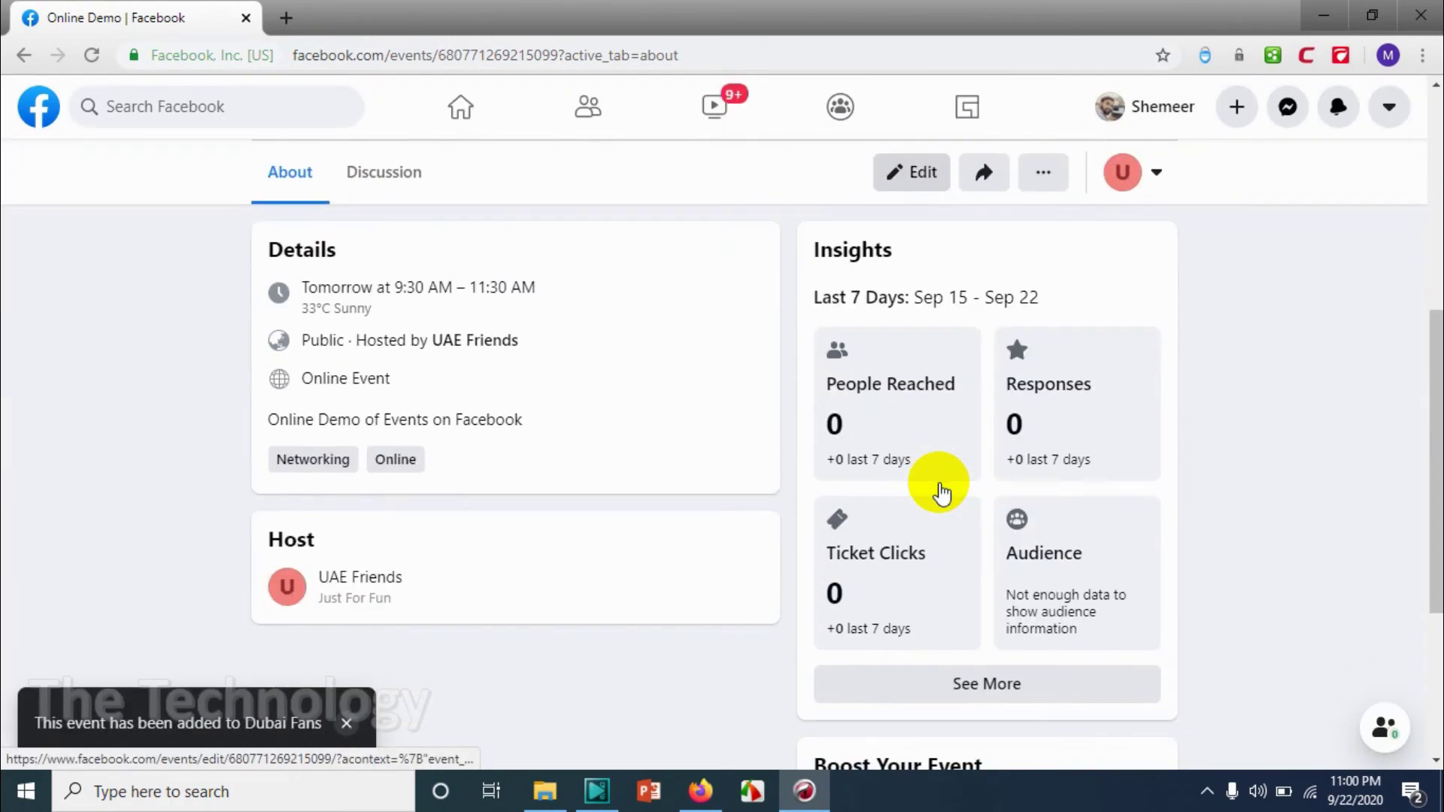
{"action": "scroll", "coordinate": [444, 421], "scroll_direction": "up", "scroll_amount": 4}
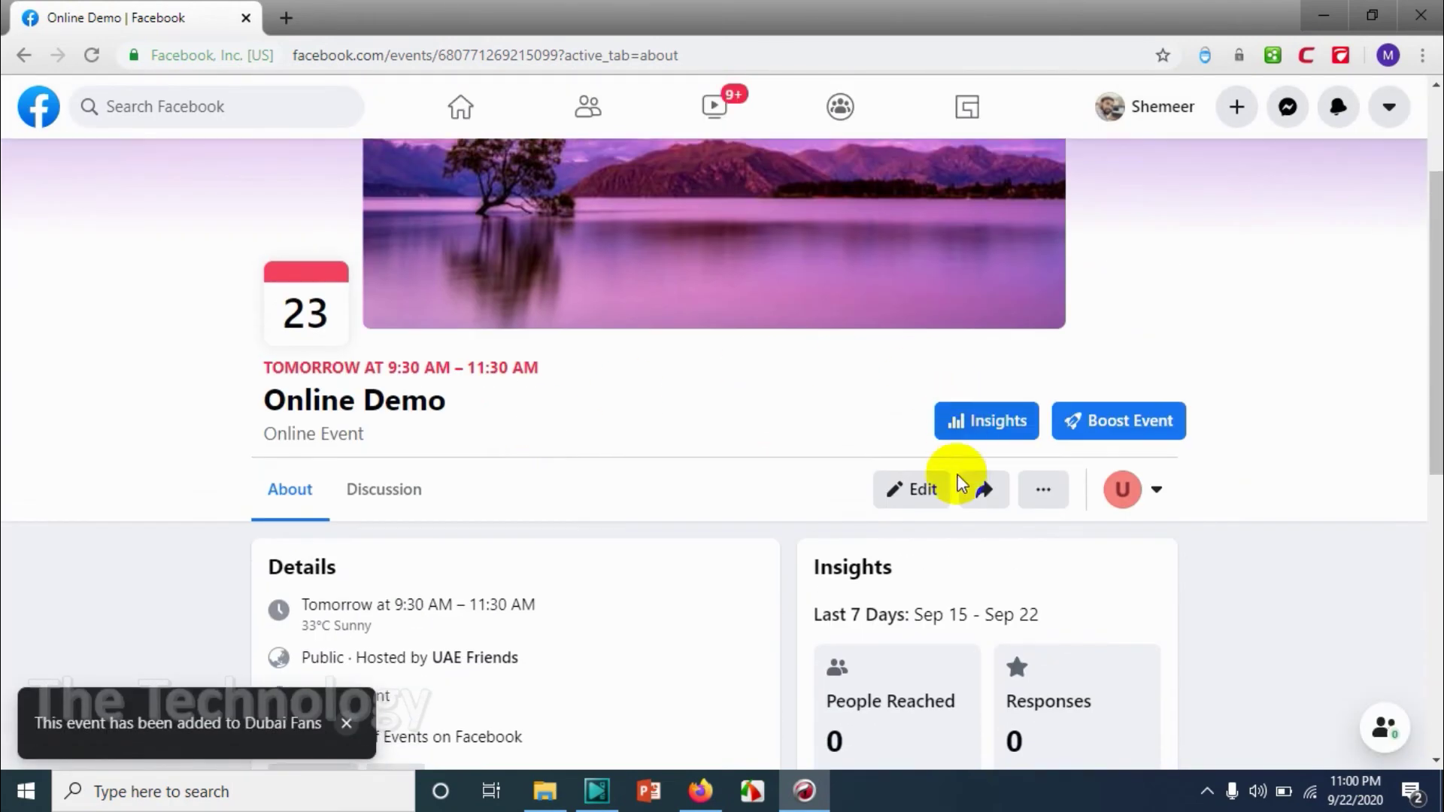
{"action": "left_click", "coordinate": [1044, 492]}
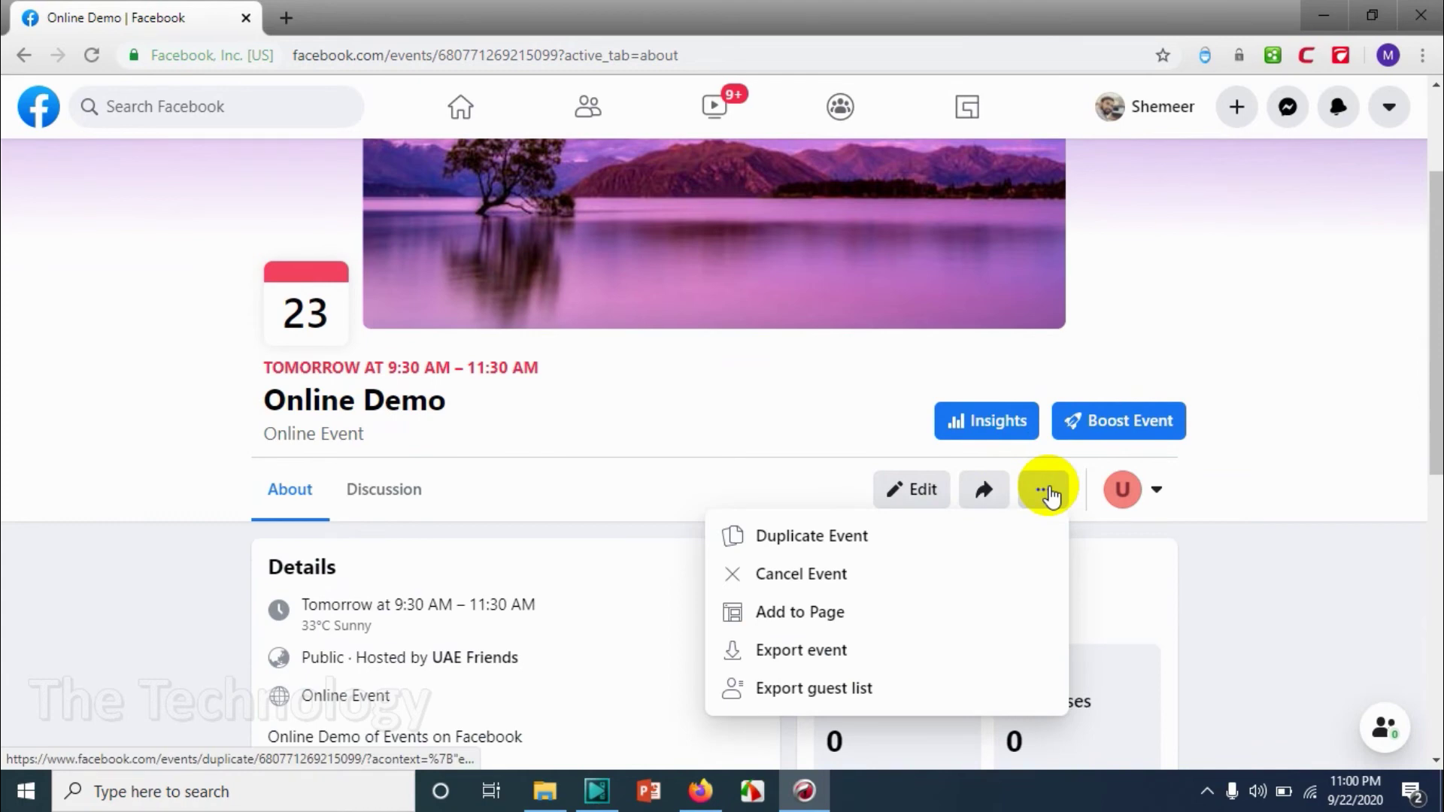
{"action": "left_click", "coordinate": [890, 654]}
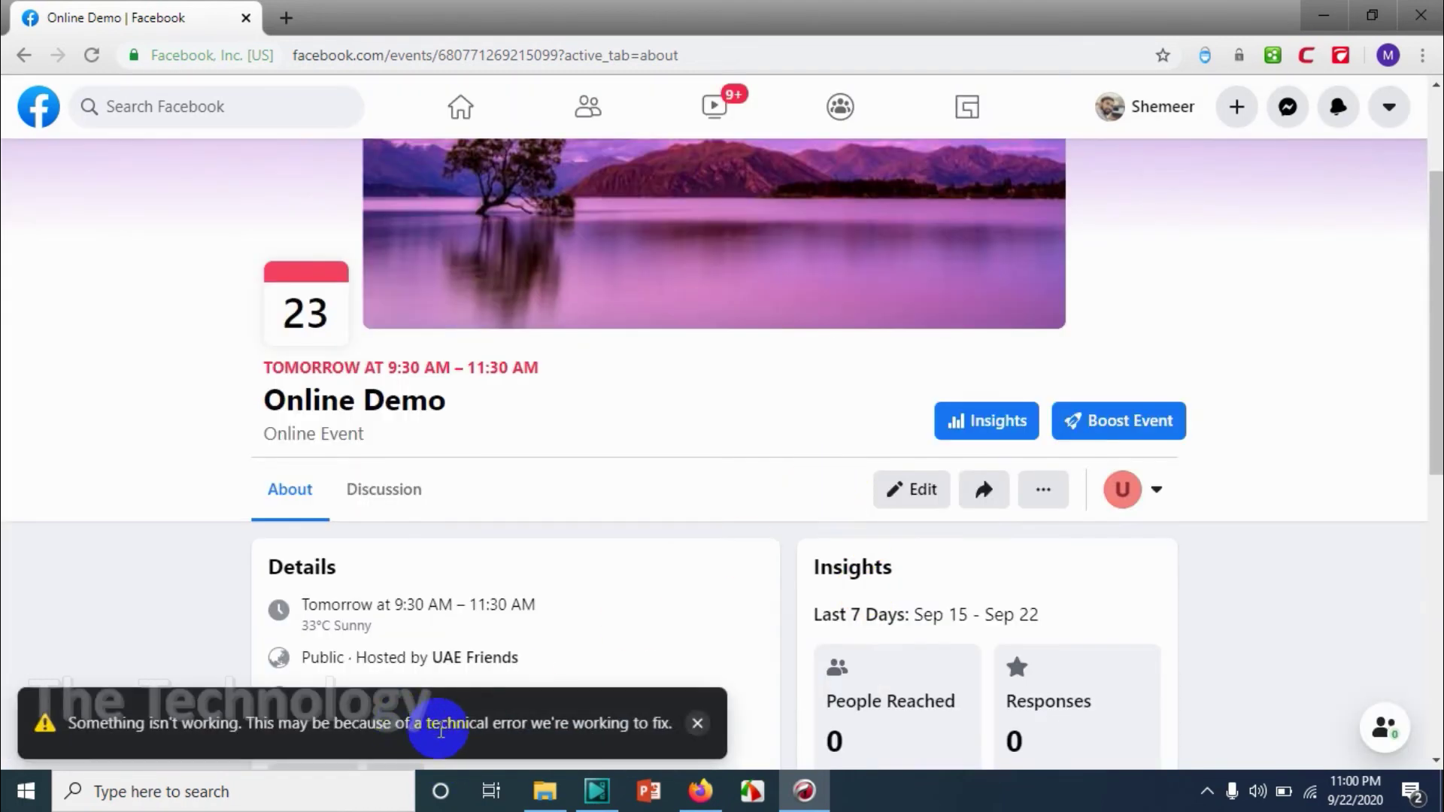
Step: Dismiss the export error, switch to the personal profile and RSVP Going
{"action": "left_click", "coordinate": [692, 726]}
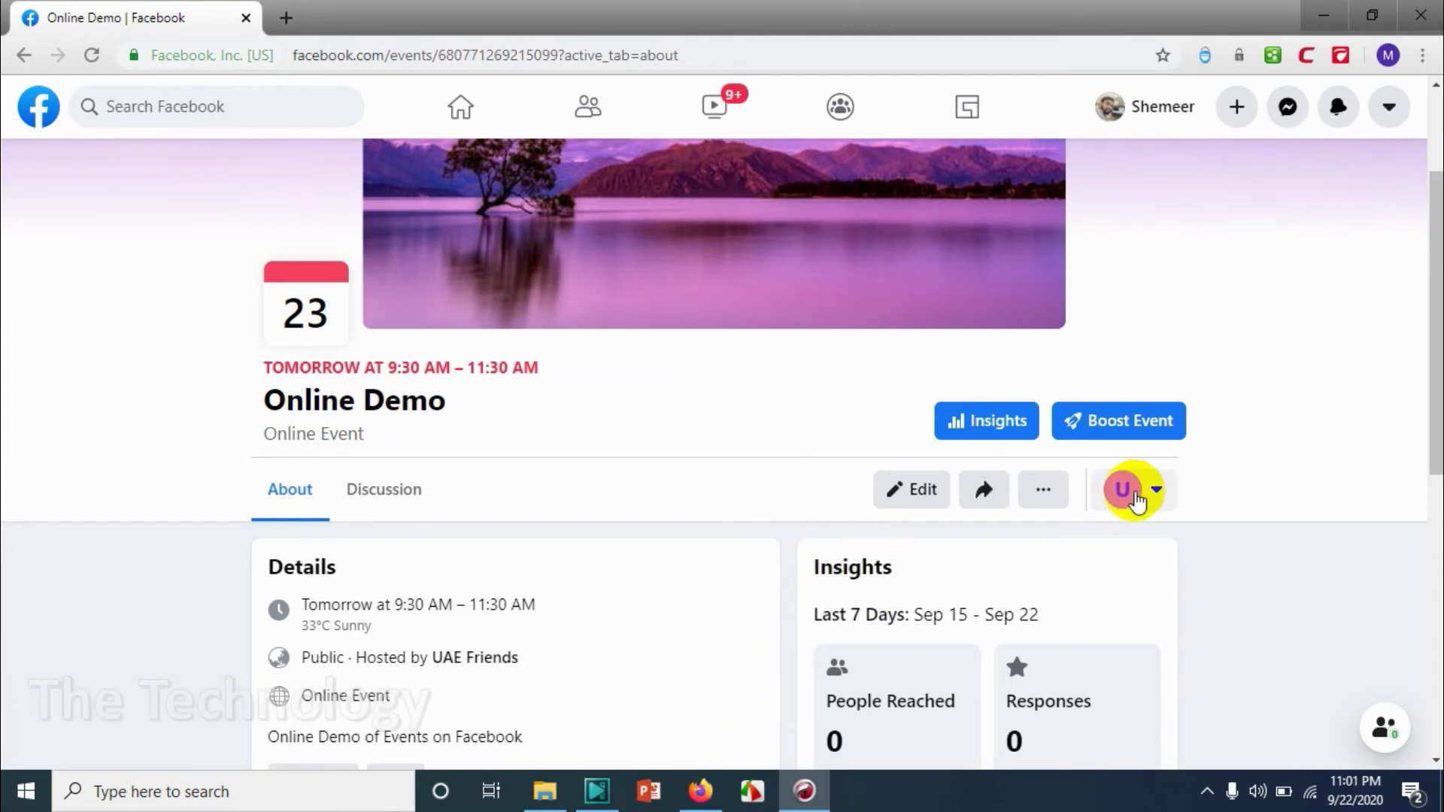
{"action": "left_click", "coordinate": [1158, 493]}
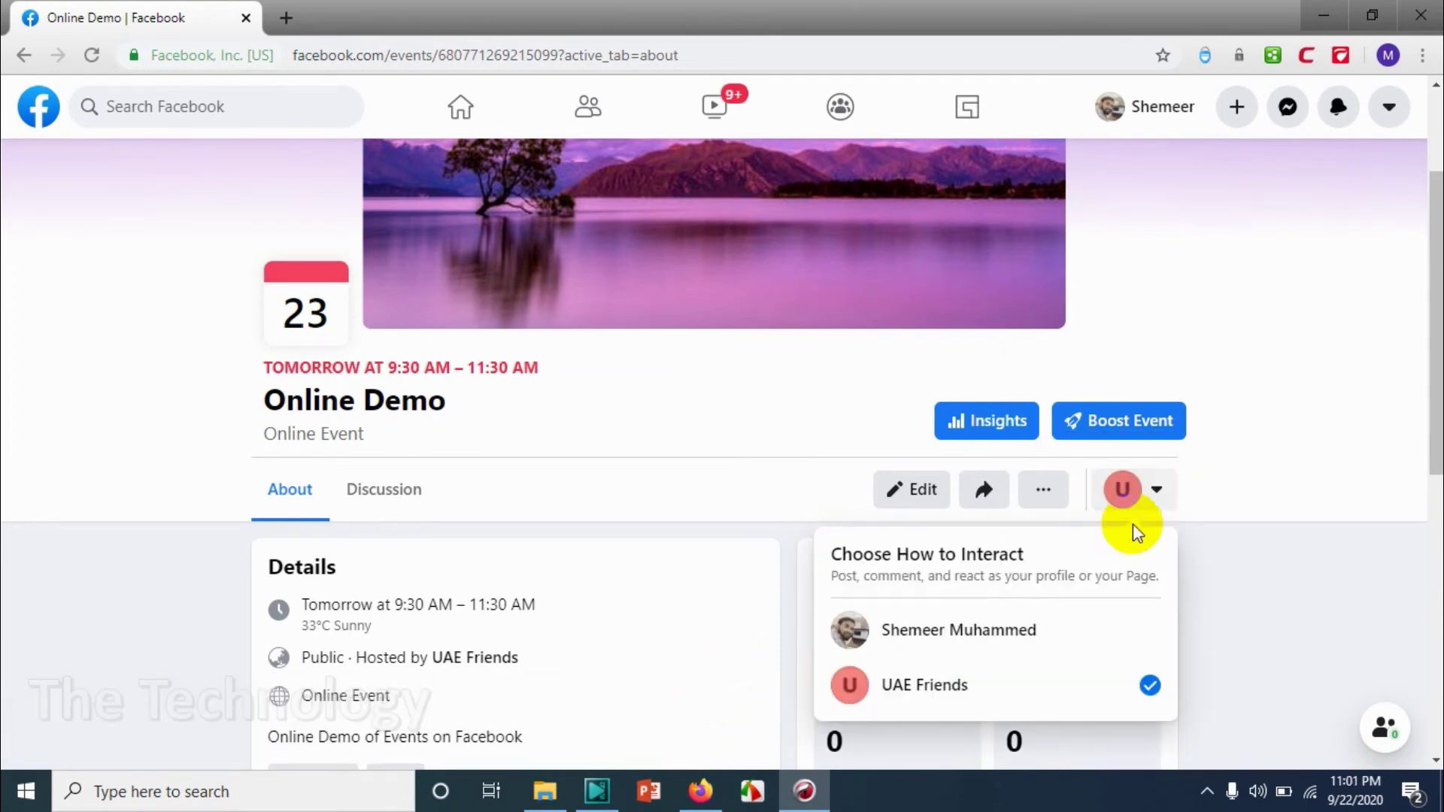
{"action": "left_click", "coordinate": [971, 636]}
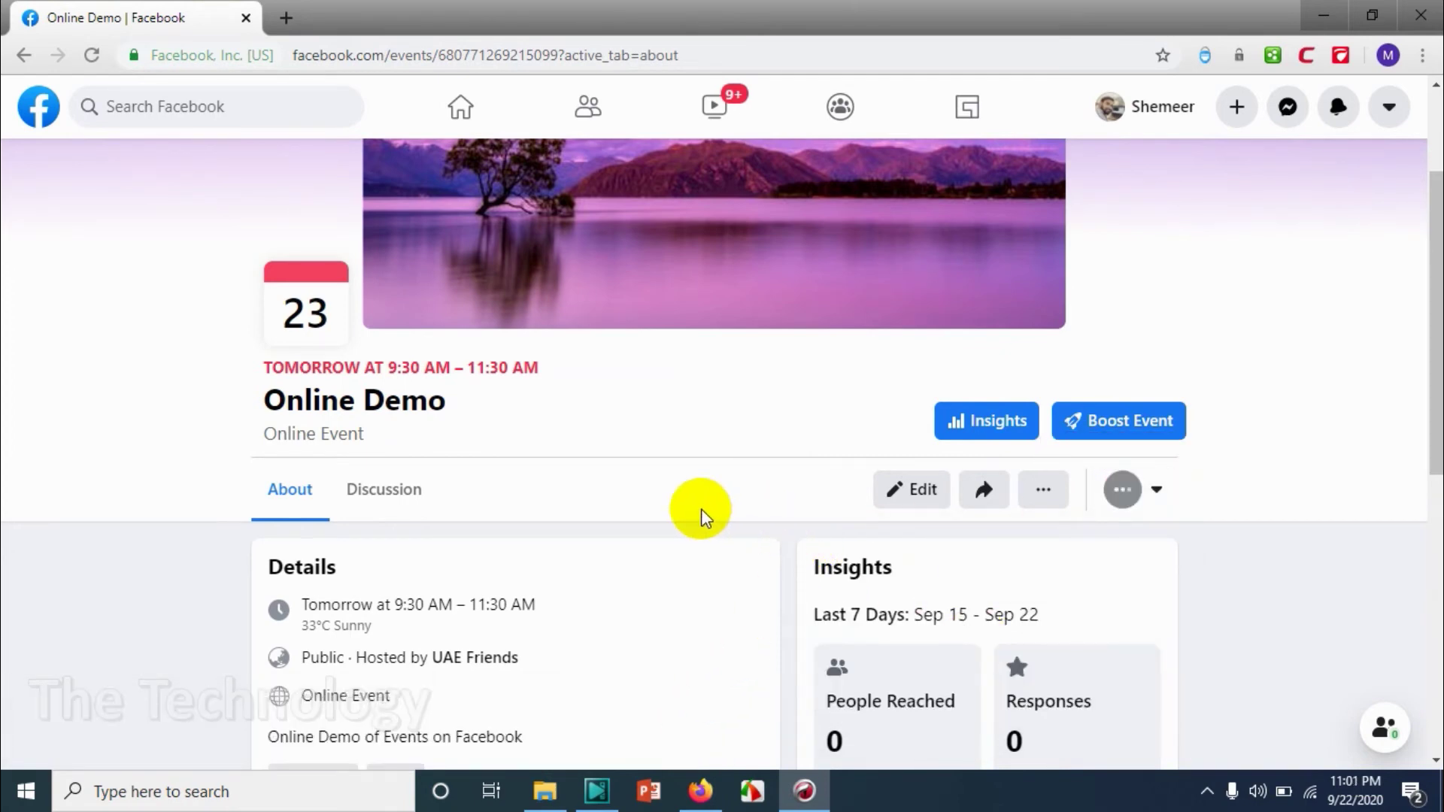
{"action": "scroll", "coordinate": [504, 519], "scroll_direction": "down", "scroll_amount": 3}
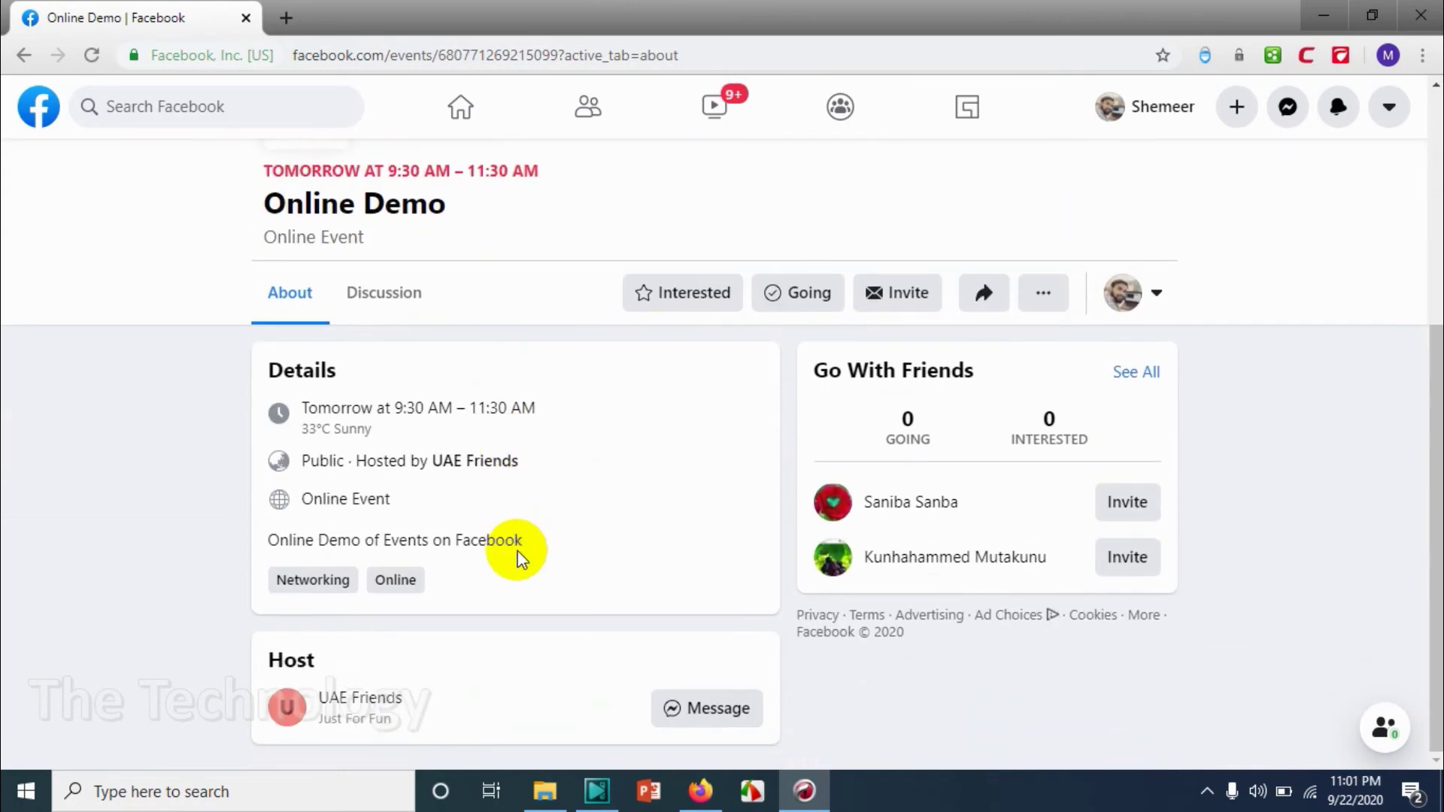
{"action": "left_click", "coordinate": [813, 292]}
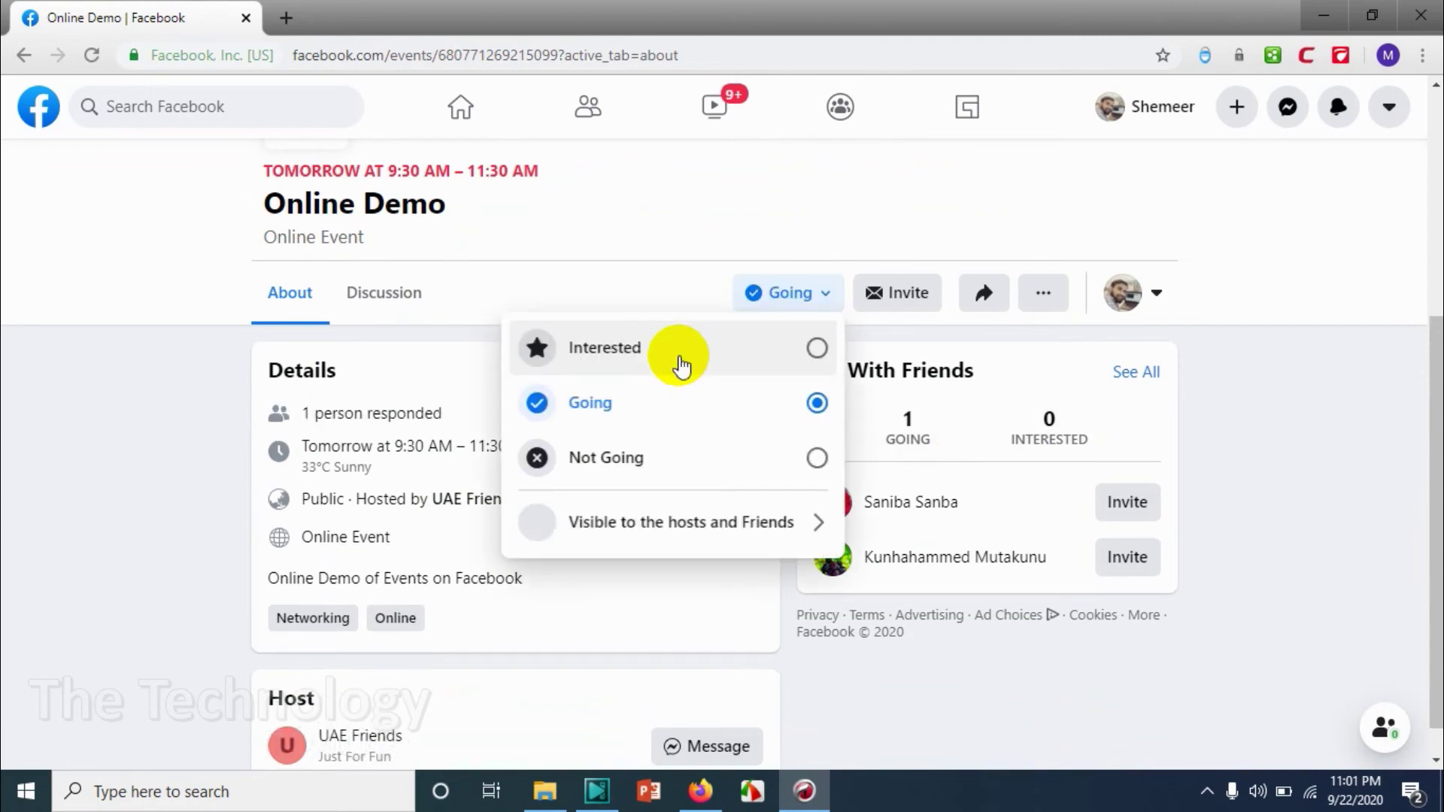
Step: Invite the remaining suggested friend from the Go With Friends card
{"action": "left_click", "coordinate": [701, 606]}
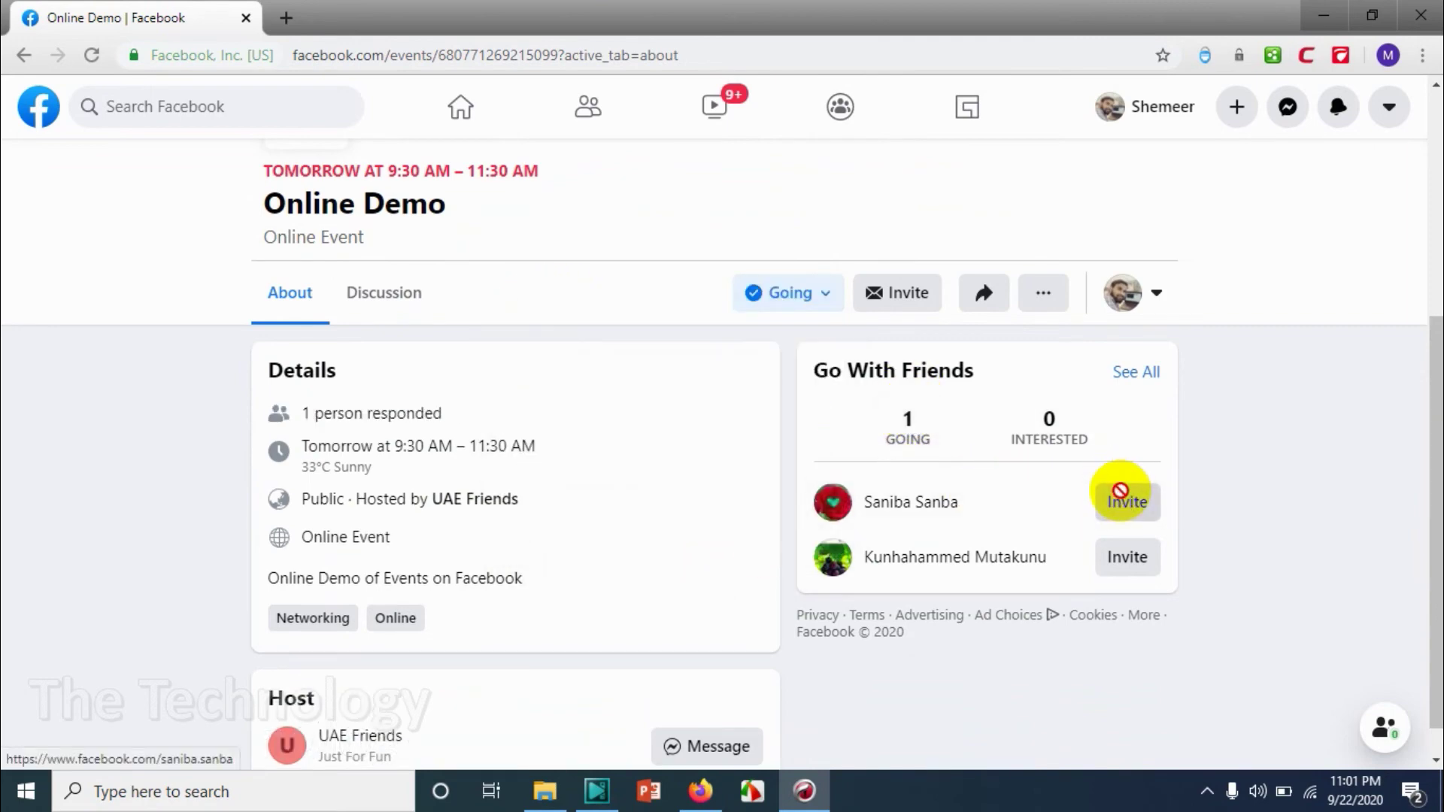
{"action": "left_click", "coordinate": [1126, 557]}
{"action": "scroll", "coordinate": [676, 519], "scroll_direction": "down", "scroll_amount": 1}
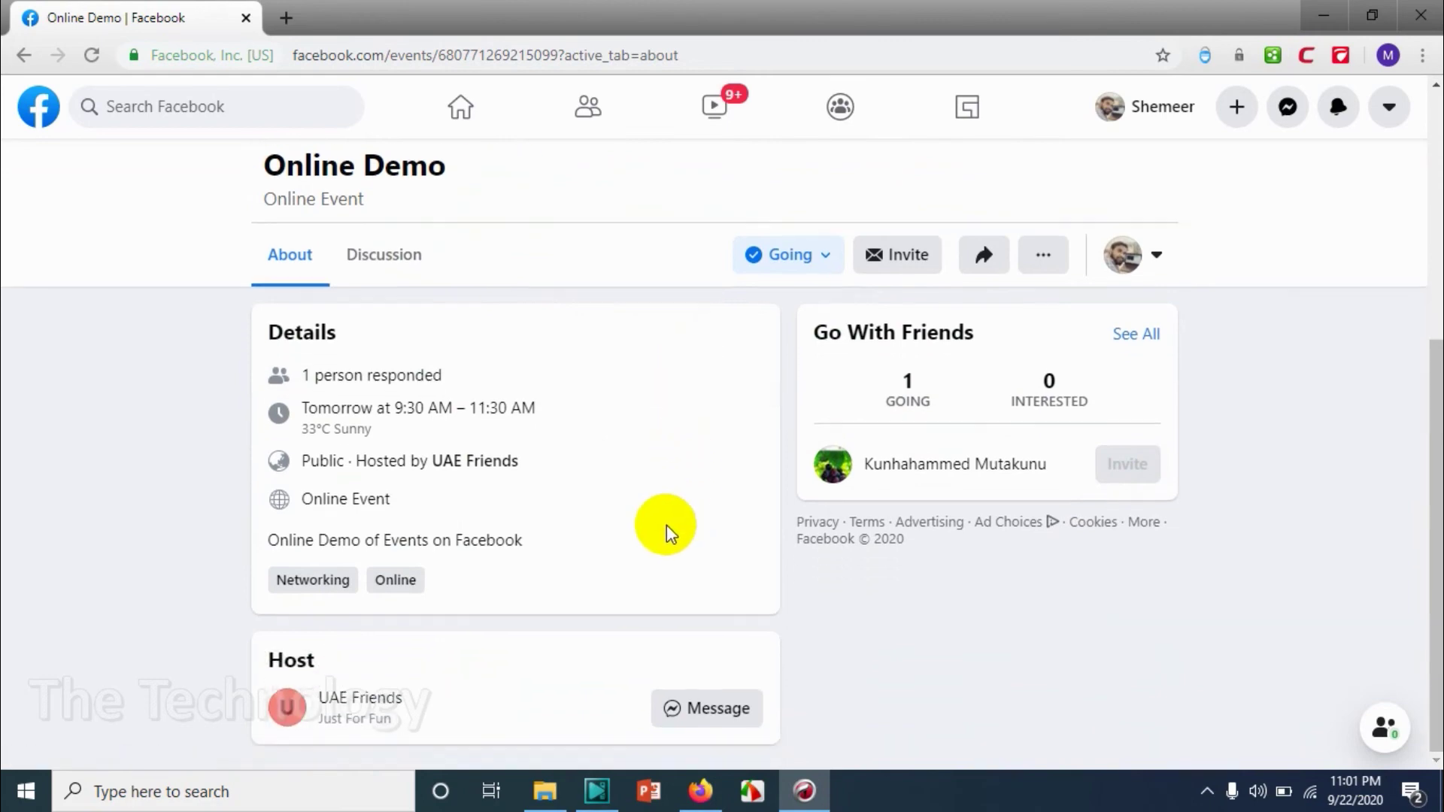
{"action": "scroll", "coordinate": [666, 525], "scroll_direction": "up", "scroll_amount": 4}
Step: Post the question 'How many people are going from Sharjah?' in the event's Discussion tab
{"action": "left_click", "coordinate": [391, 572]}
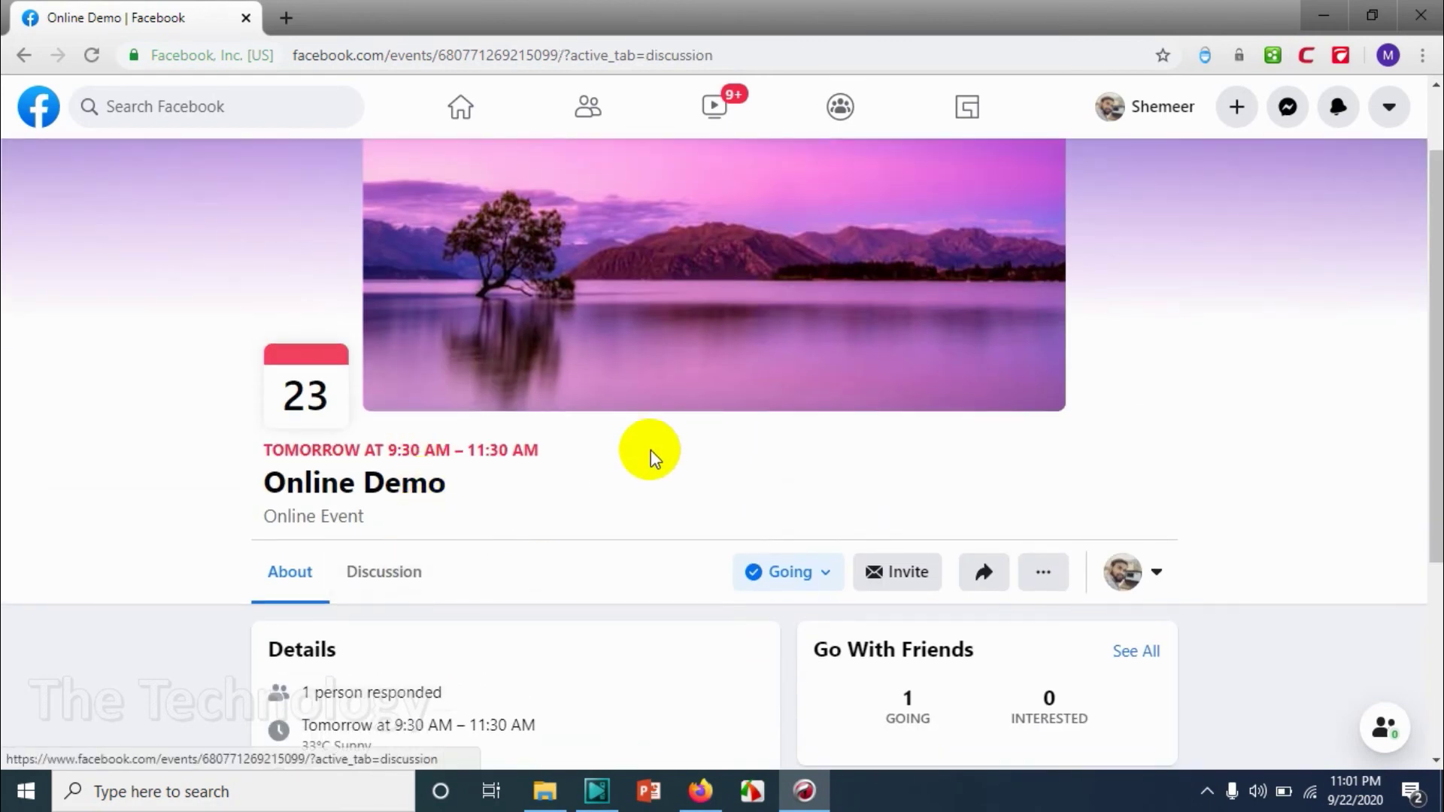
{"action": "scroll", "coordinate": [652, 450], "scroll_direction": "down", "scroll_amount": 2}
{"action": "left_click", "coordinate": [522, 441]}
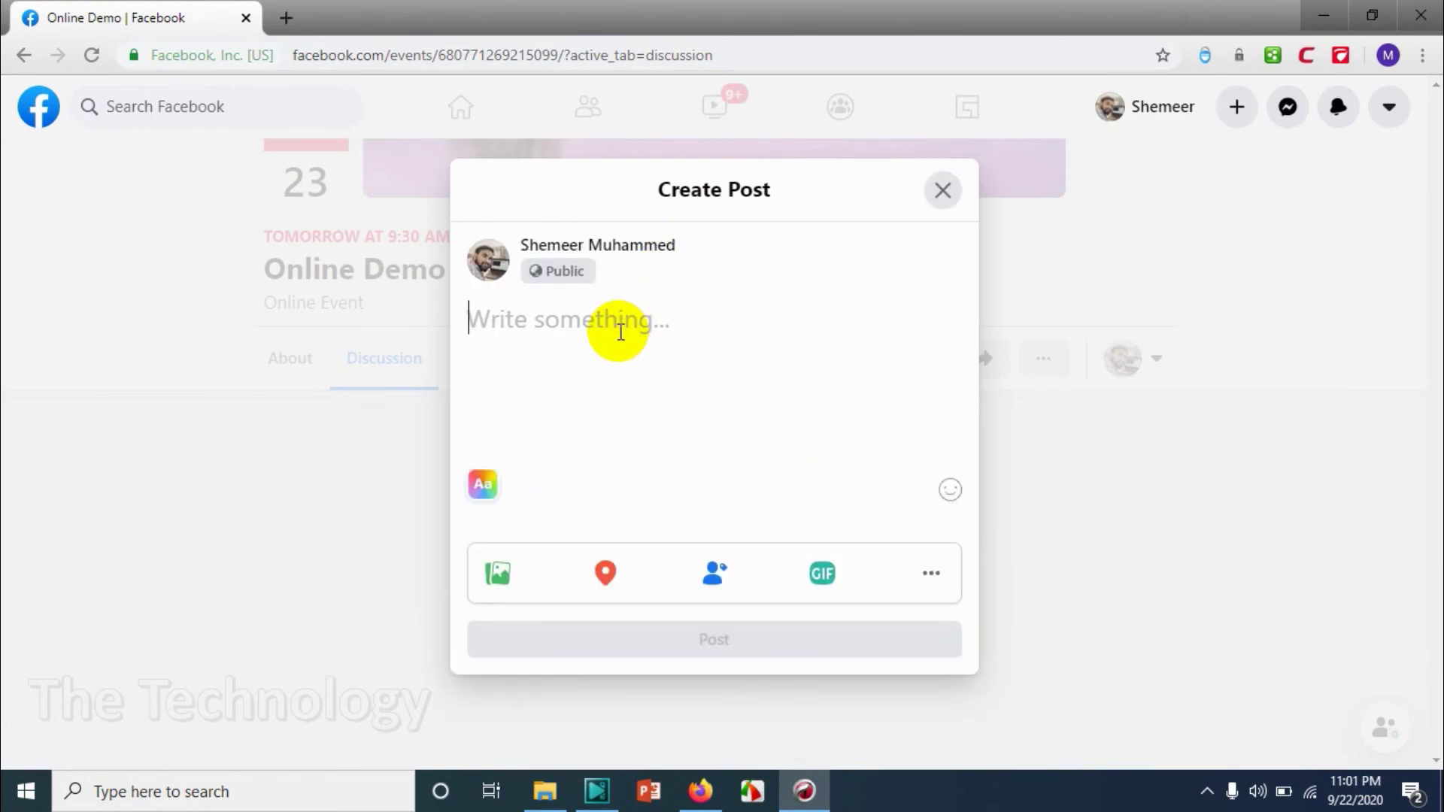
{"action": "type", "text": "How many people are"}
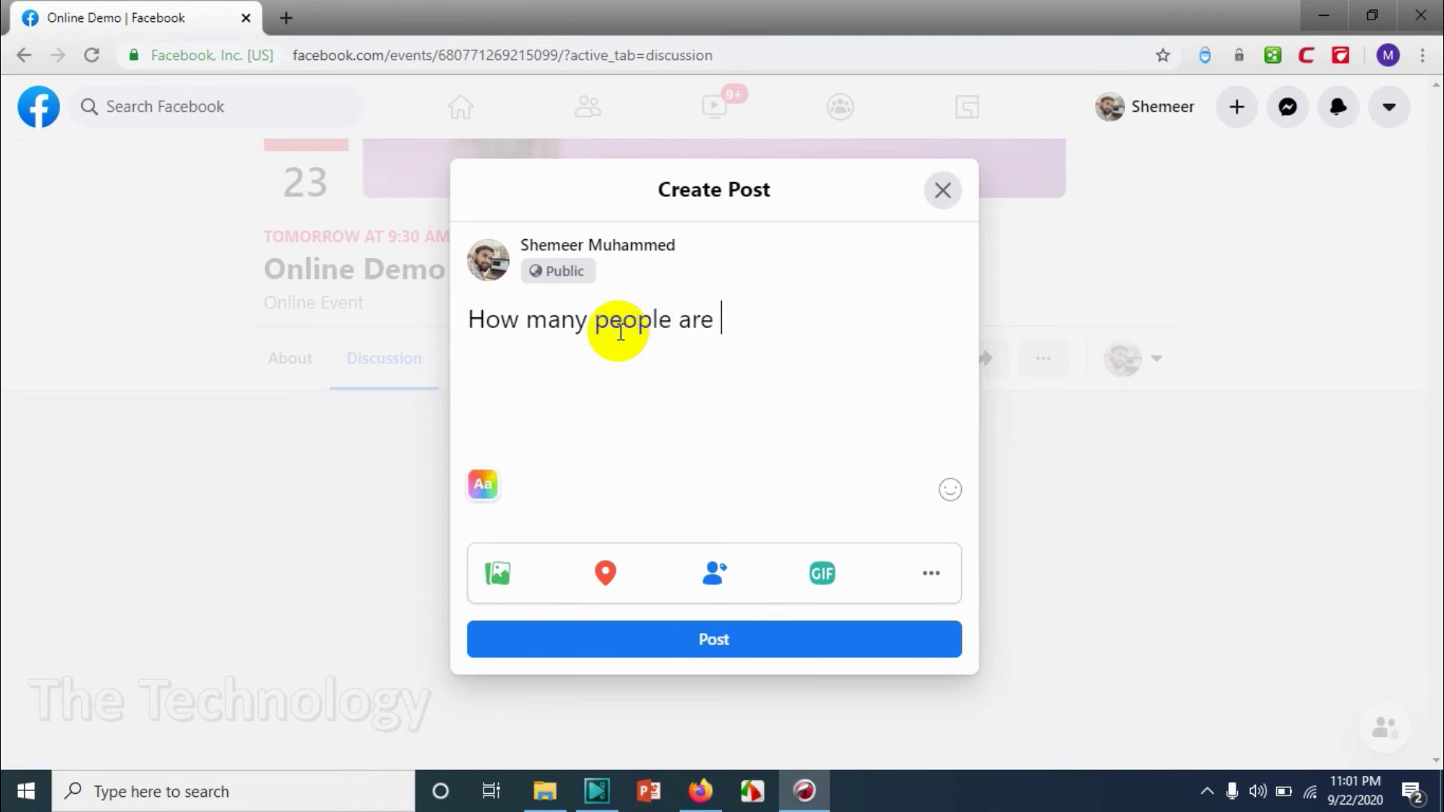
{"action": "type", "text": "going from"}
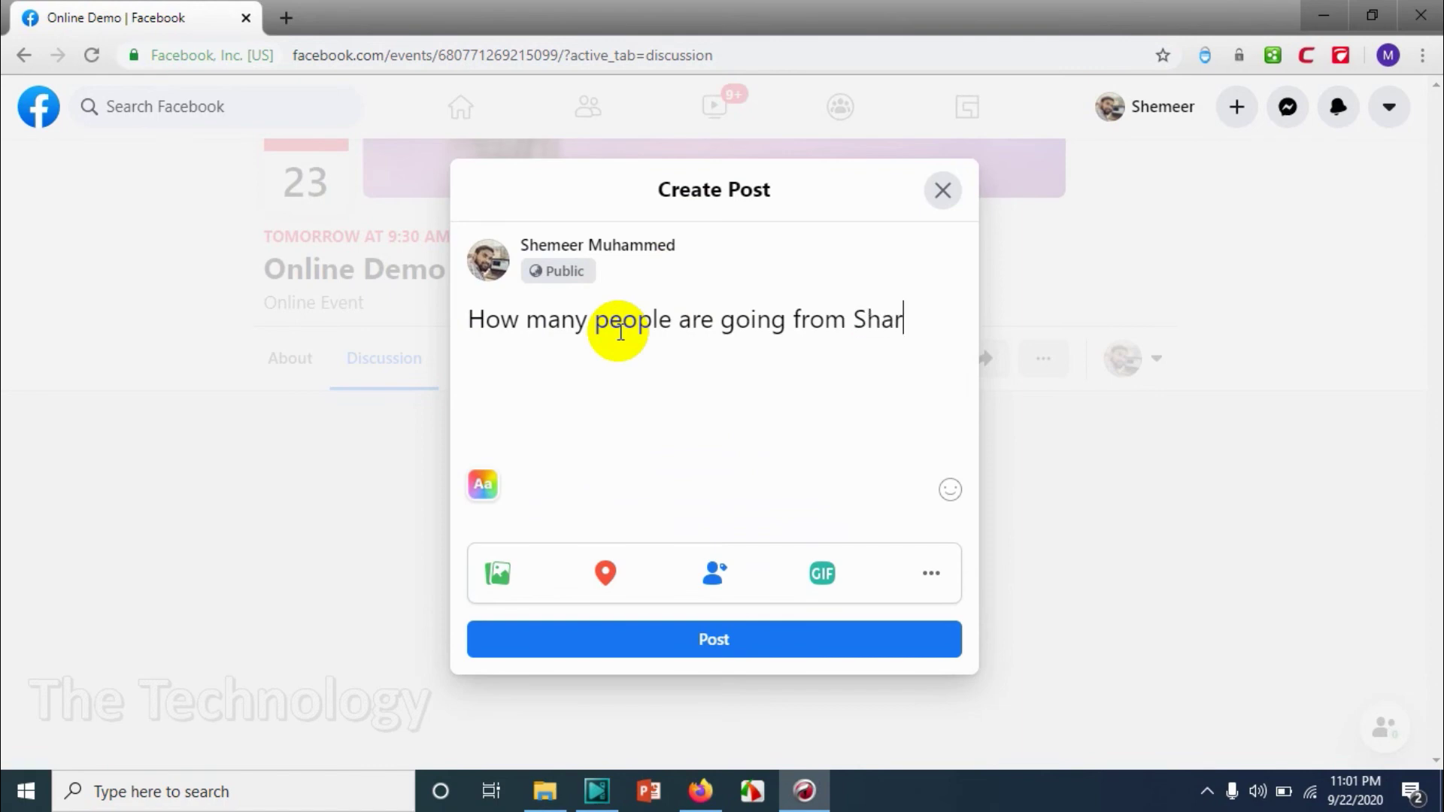
{"action": "type", "text": "Sharjah>"}
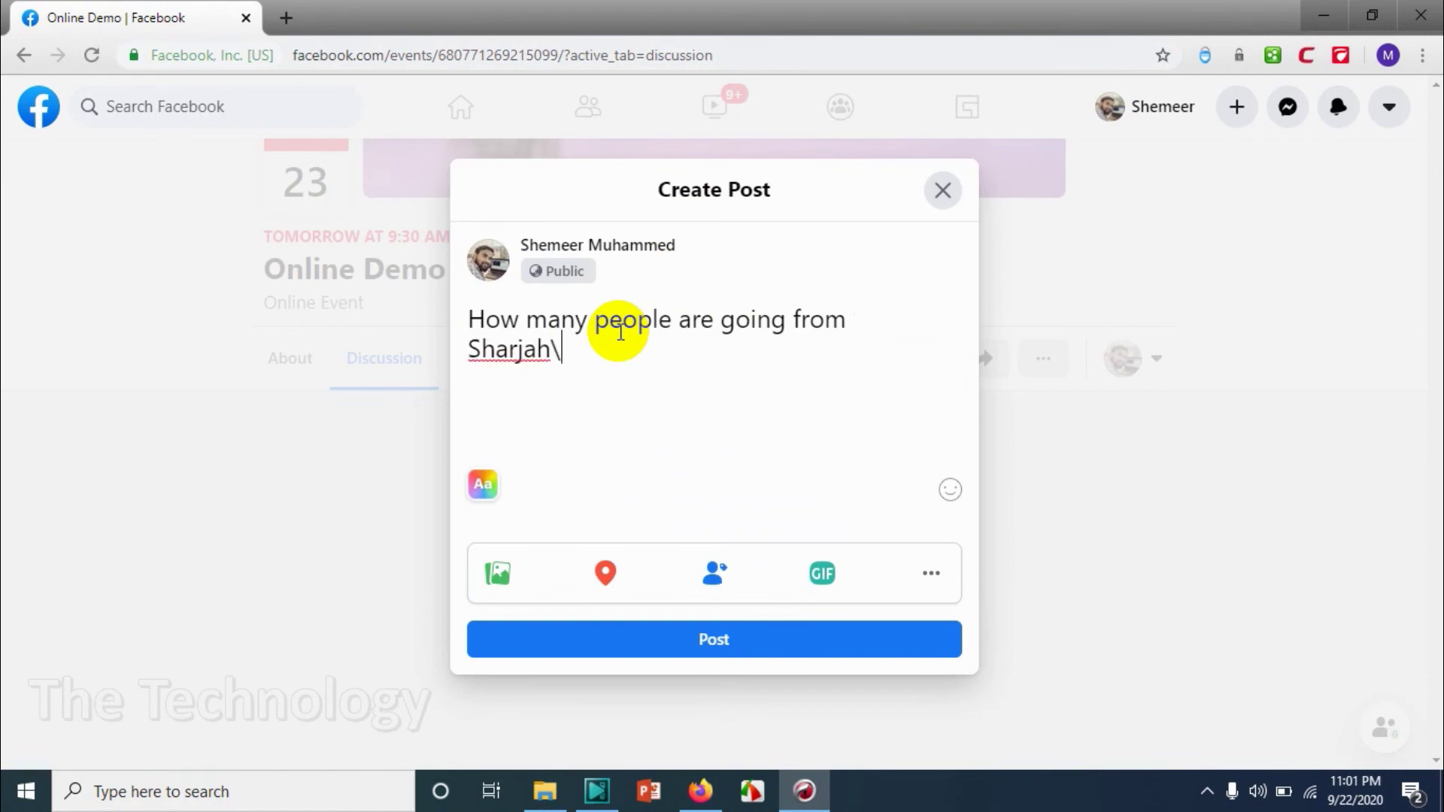
{"action": "key", "text": "BackSpace"}
{"action": "key", "text": "BackSpace"}
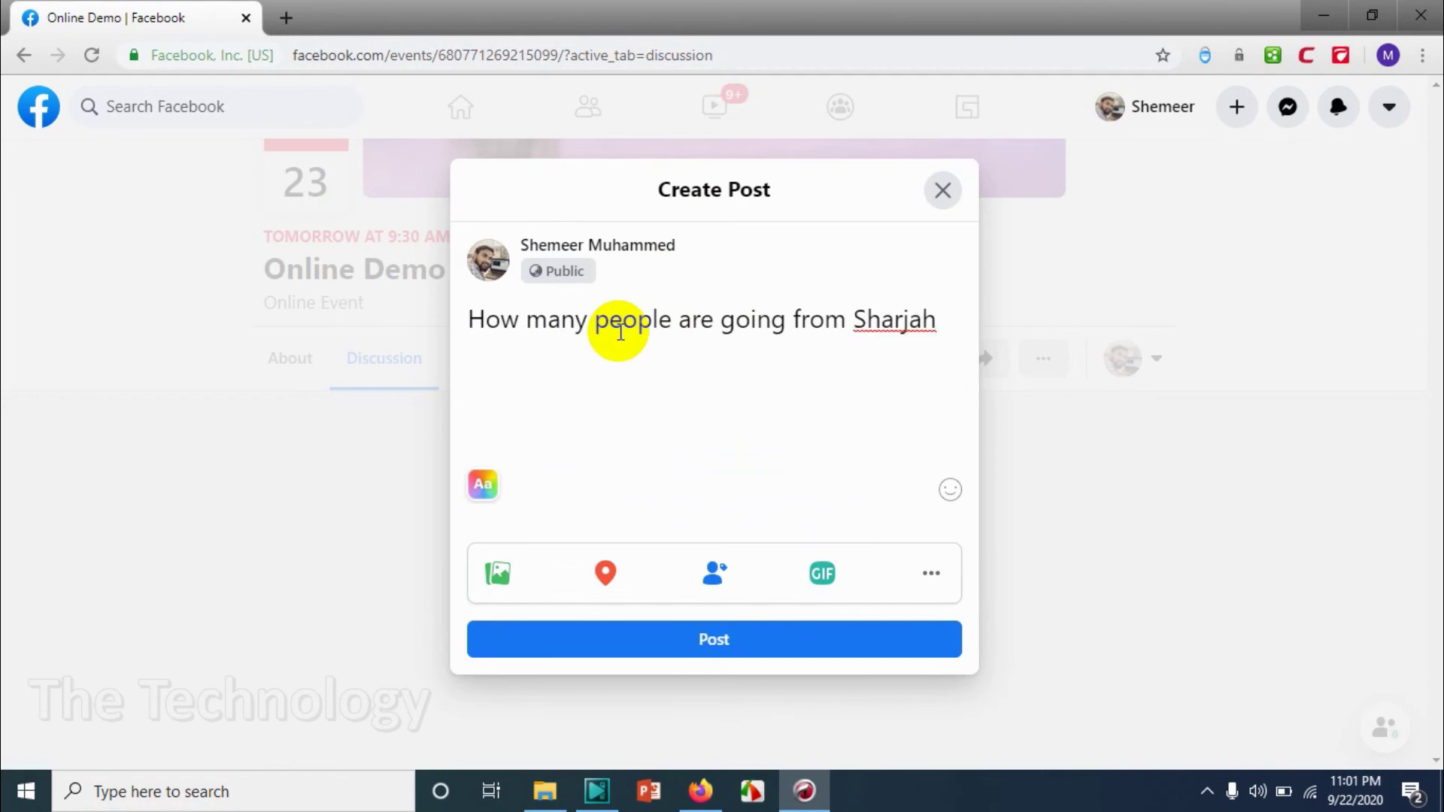
{"action": "type", "text": "?"}
{"action": "left_click", "coordinate": [645, 636]}
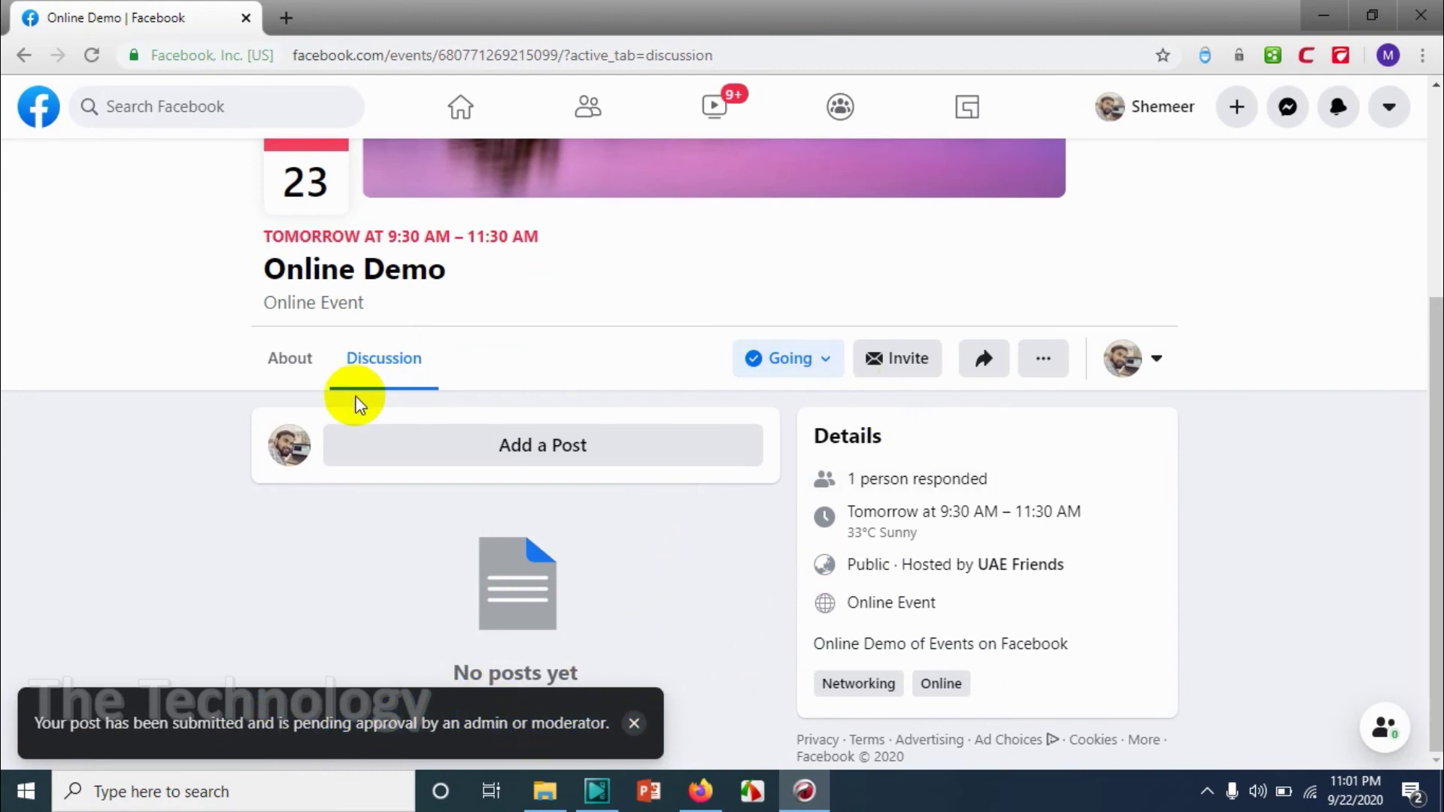
Step: Switch to interacting as UAE Friends and review the event's About details
{"action": "left_click", "coordinate": [1121, 359]}
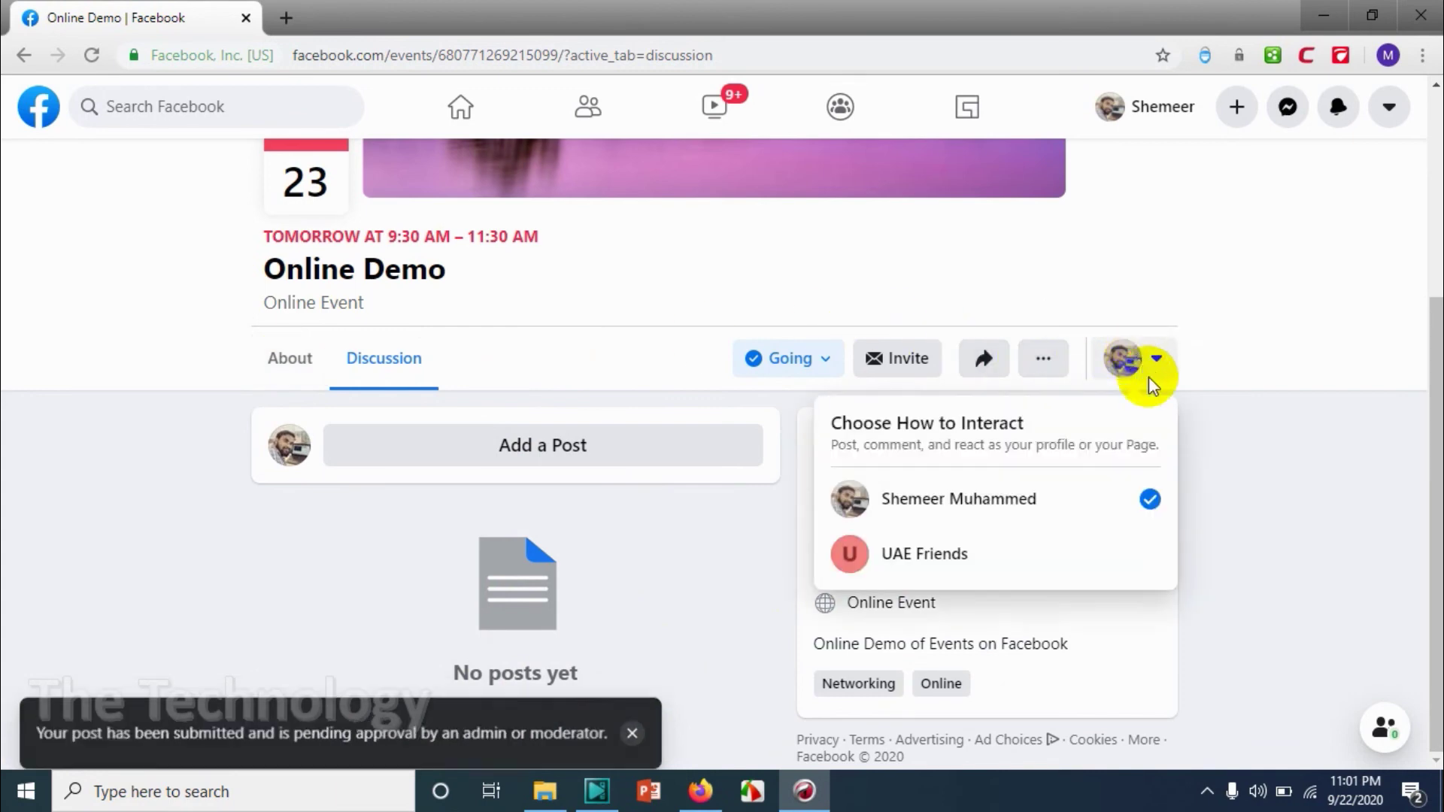
{"action": "left_click", "coordinate": [928, 554]}
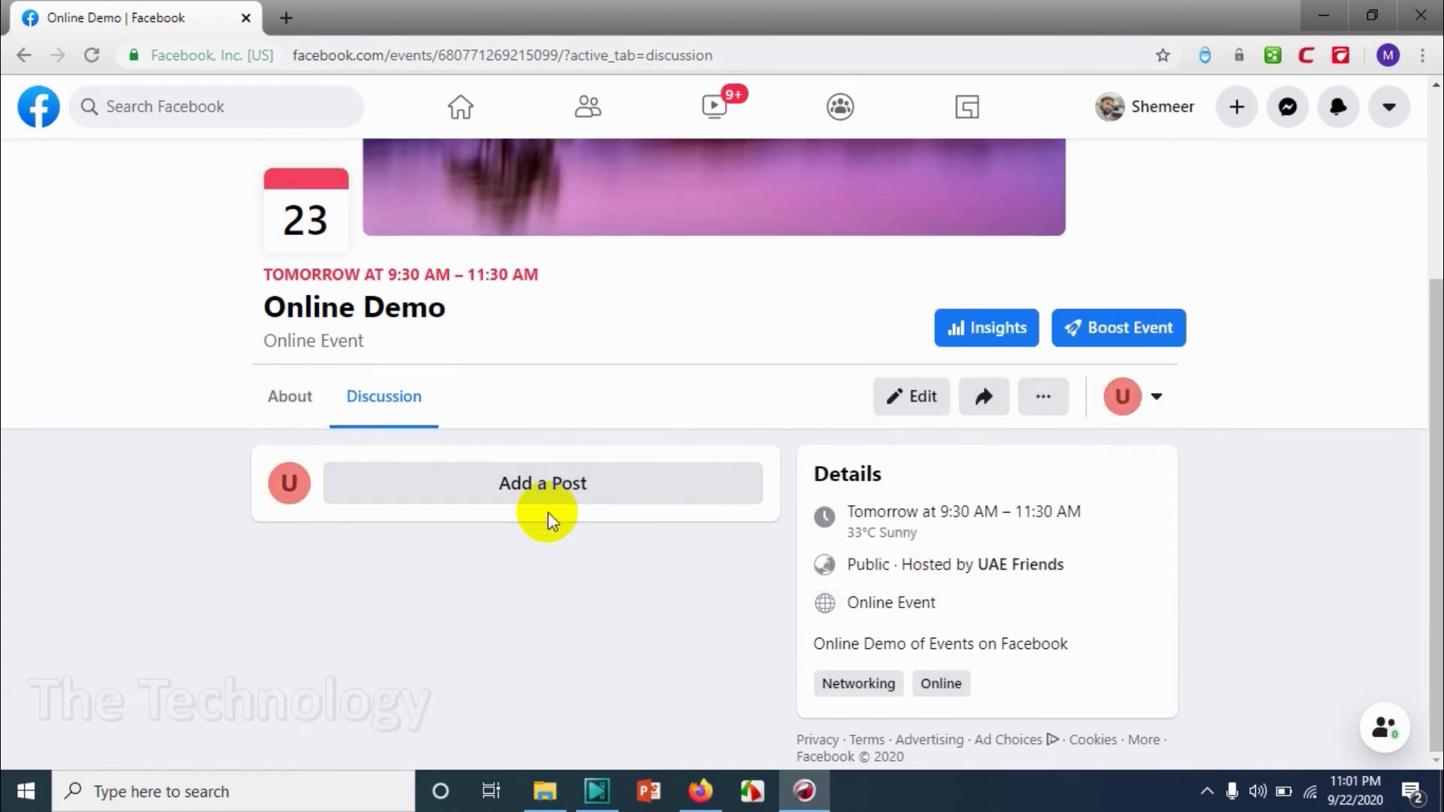
{"action": "left_click", "coordinate": [317, 404]}
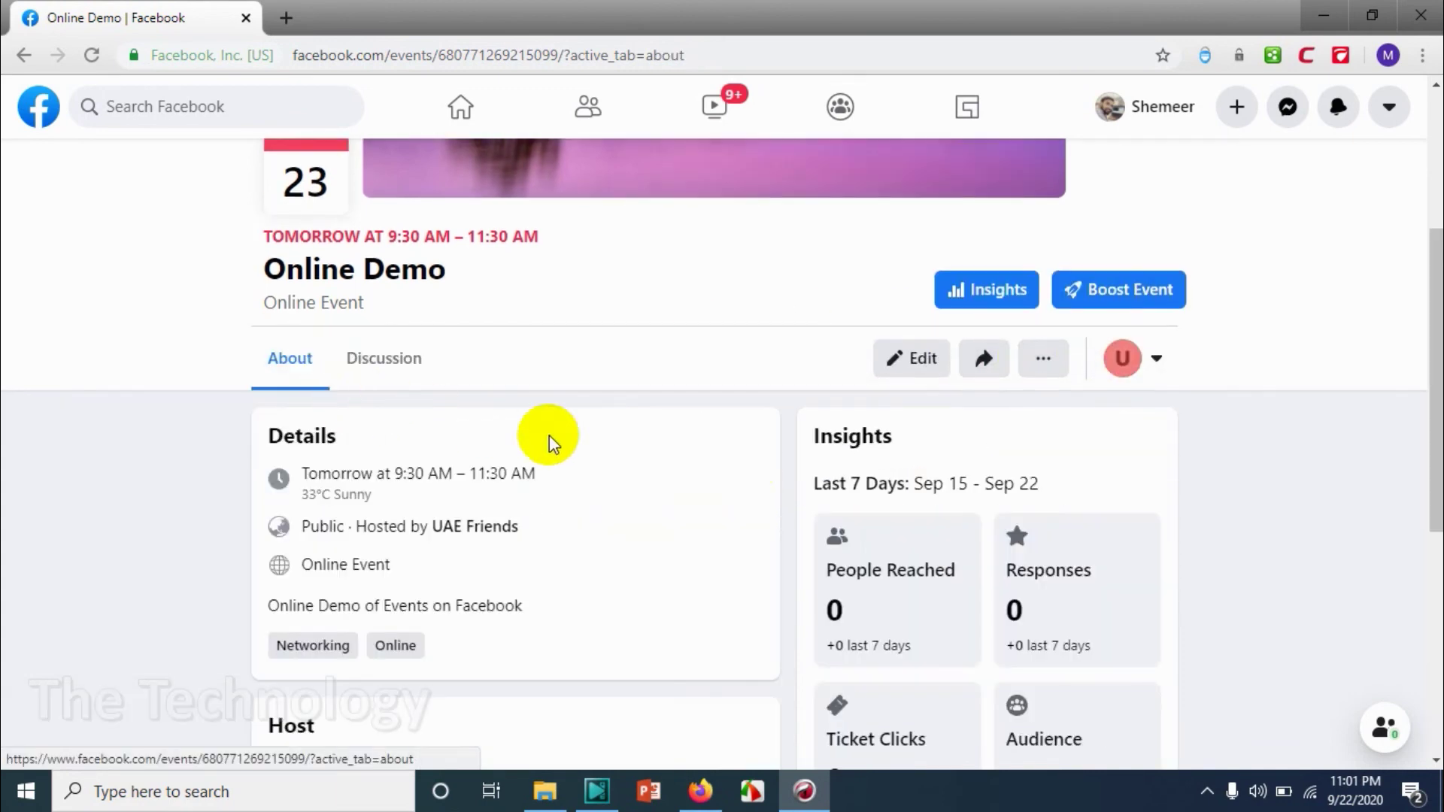
{"action": "scroll", "coordinate": [811, 497], "scroll_direction": "down", "scroll_amount": 4}
{"action": "scroll", "coordinate": [594, 426], "scroll_direction": "up", "scroll_amount": 2}
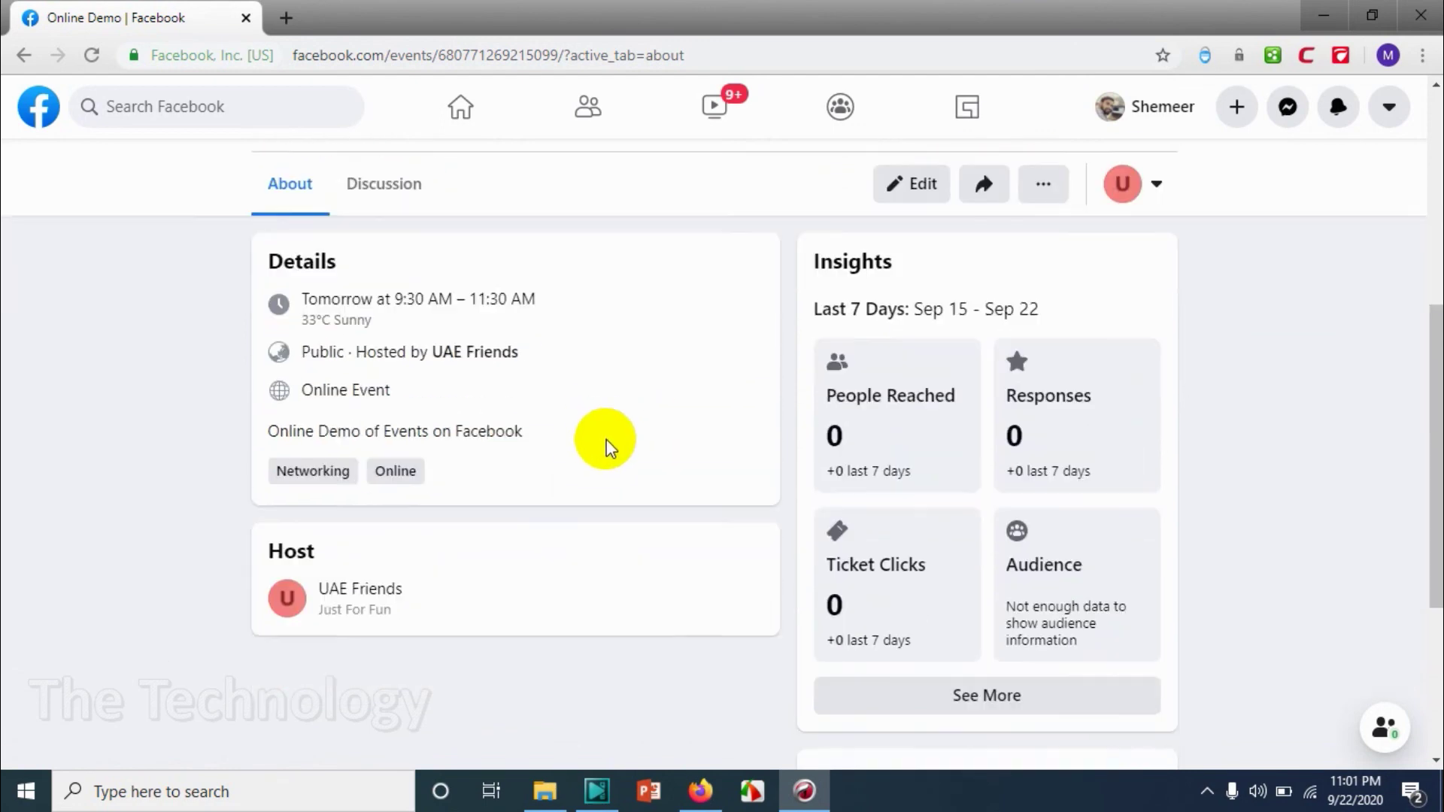
{"action": "scroll", "coordinate": [607, 440], "scroll_direction": "down", "scroll_amount": 3}
{"action": "scroll", "coordinate": [607, 440], "scroll_direction": "down", "scroll_amount": 1}
{"action": "scroll", "coordinate": [696, 493], "scroll_direction": "up", "scroll_amount": 10}
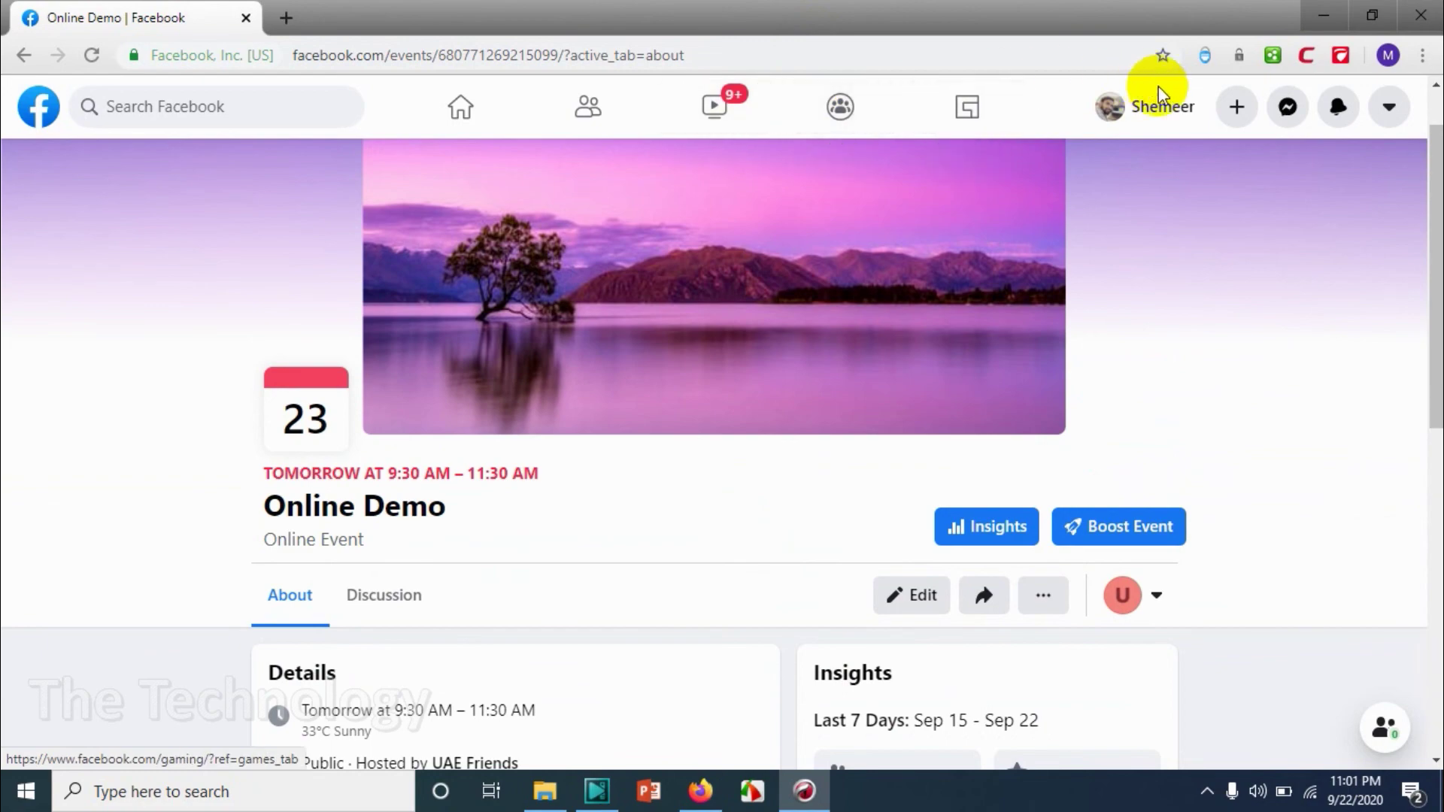
Step: Check notifications, then return to the event discussion and its more-options menu
{"action": "left_click", "coordinate": [1343, 105]}
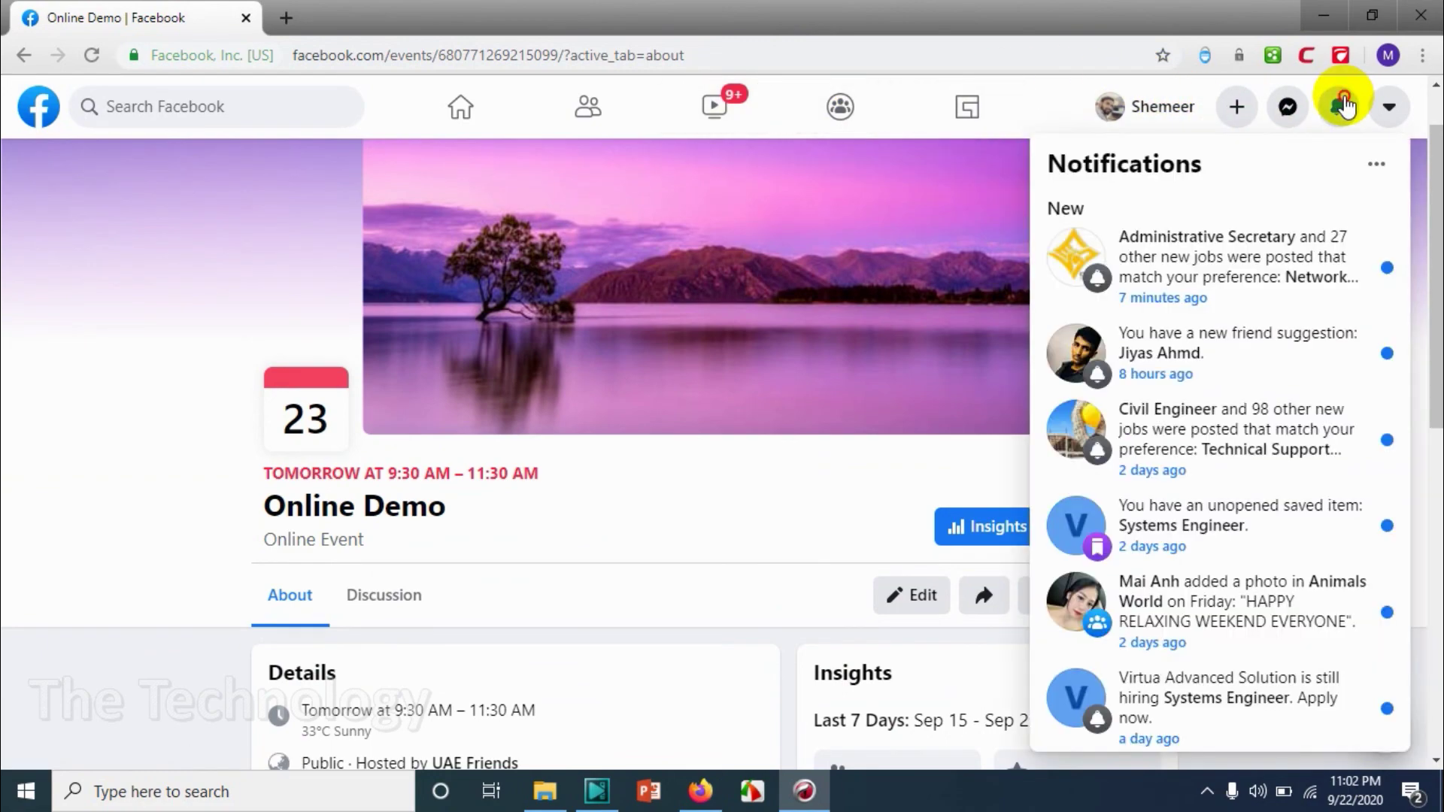
{"action": "left_click", "coordinate": [1342, 105]}
{"action": "scroll", "coordinate": [773, 522], "scroll_direction": "down", "scroll_amount": 4}
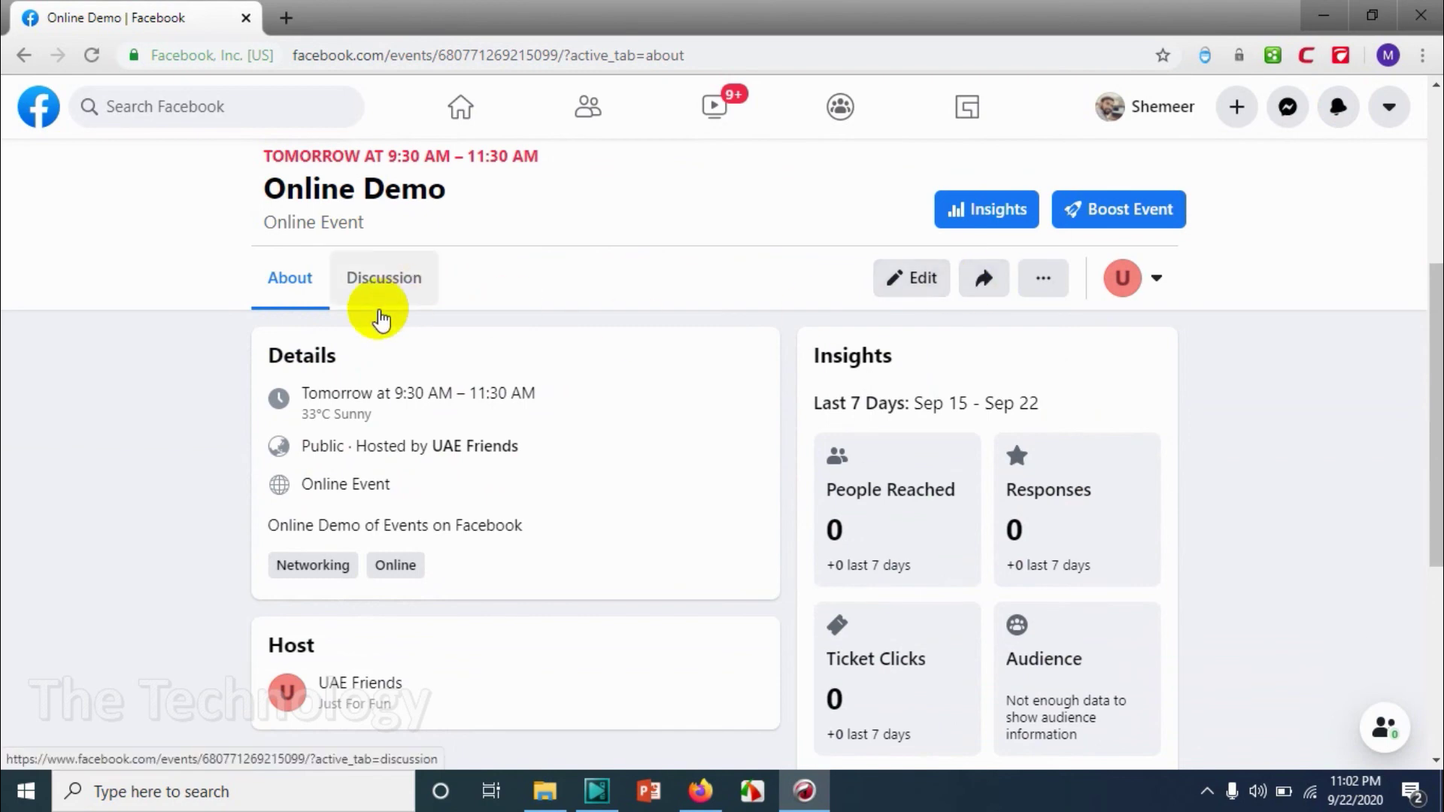
{"action": "left_click", "coordinate": [382, 316]}
{"action": "scroll", "coordinate": [677, 534], "scroll_direction": "up", "scroll_amount": 3}
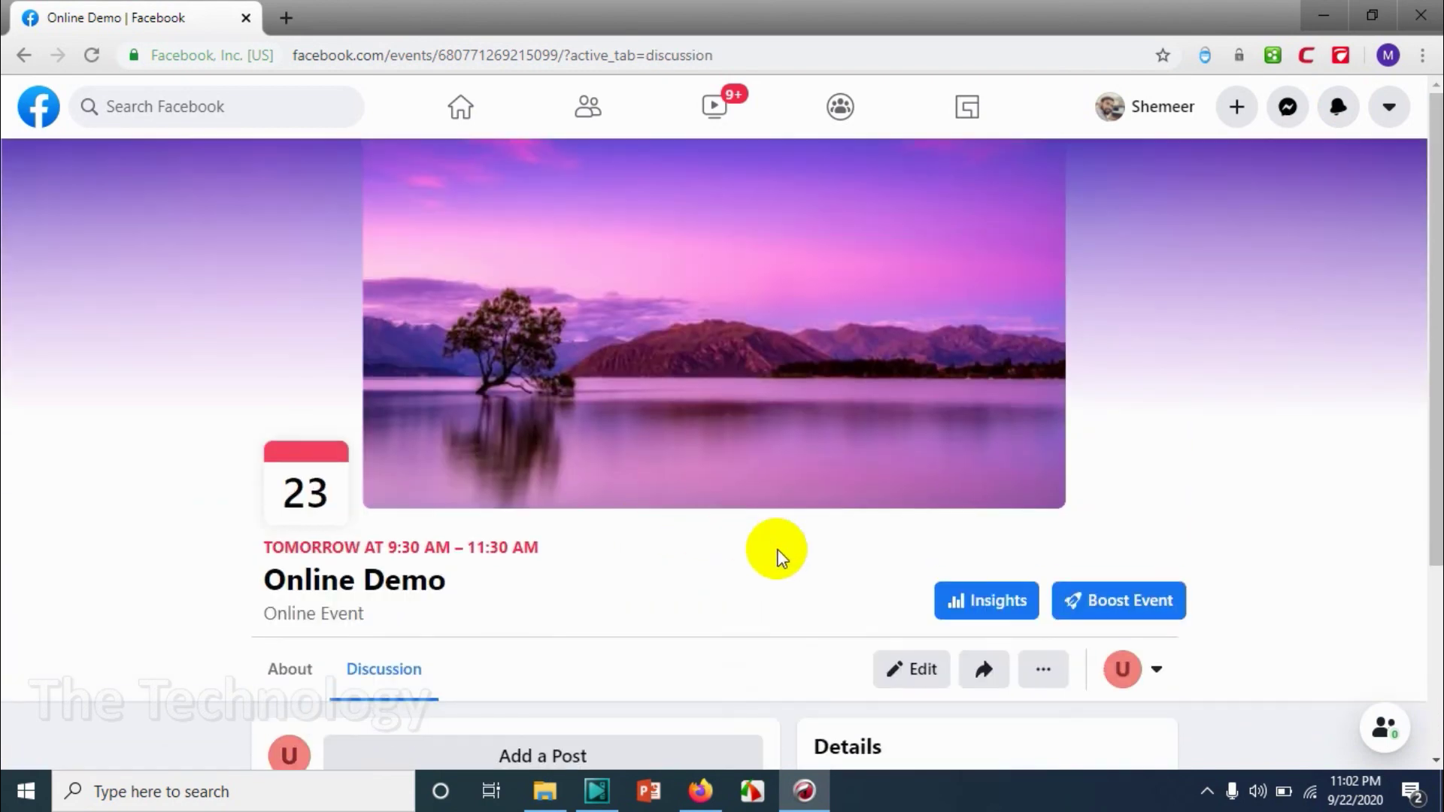
{"action": "scroll", "coordinate": [903, 489], "scroll_direction": "down", "scroll_amount": 2}
{"action": "left_click", "coordinate": [1046, 458]}
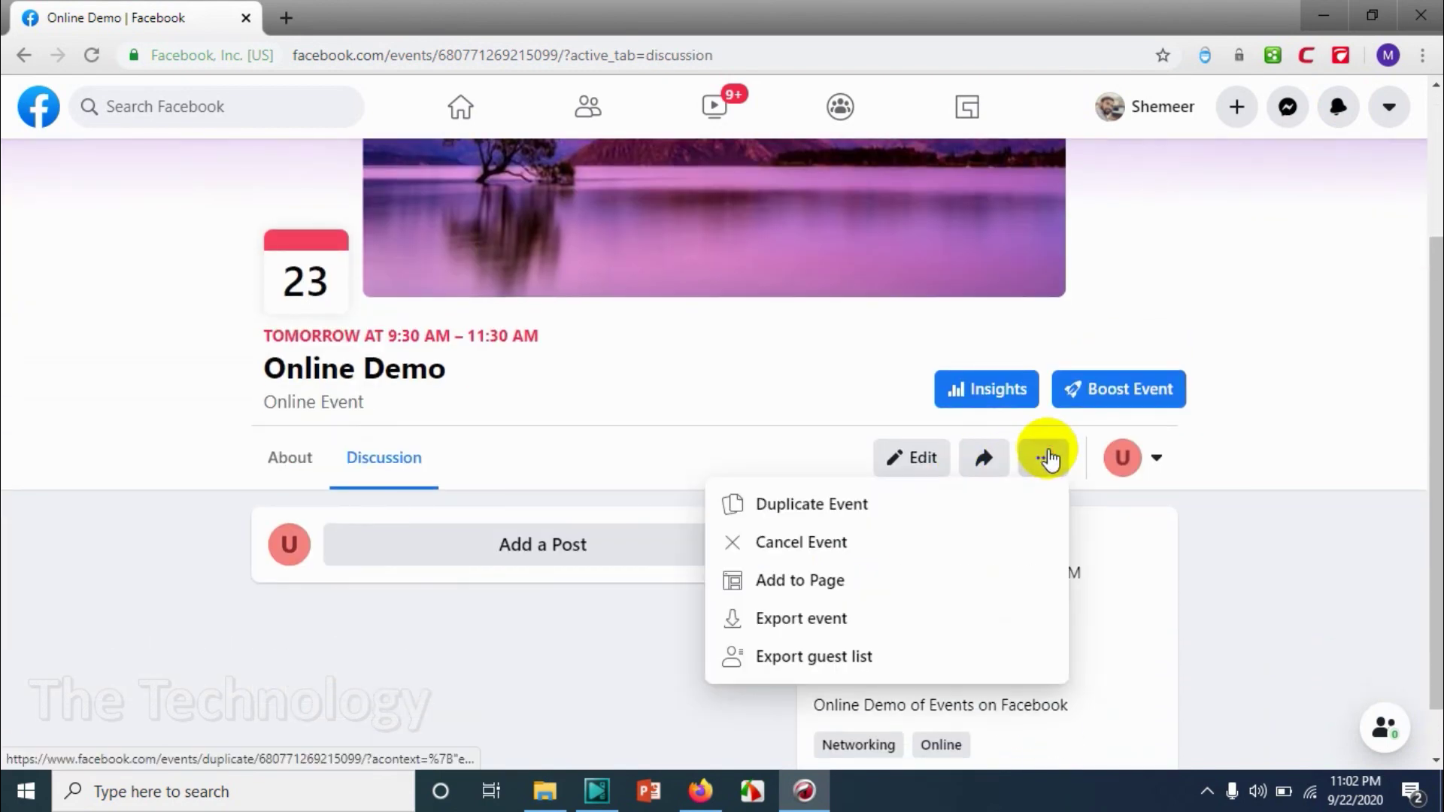
{"action": "left_click", "coordinate": [1047, 457]}
Step: Reload the event and approve the one pending Sharjah post
{"action": "left_click", "coordinate": [93, 53]}
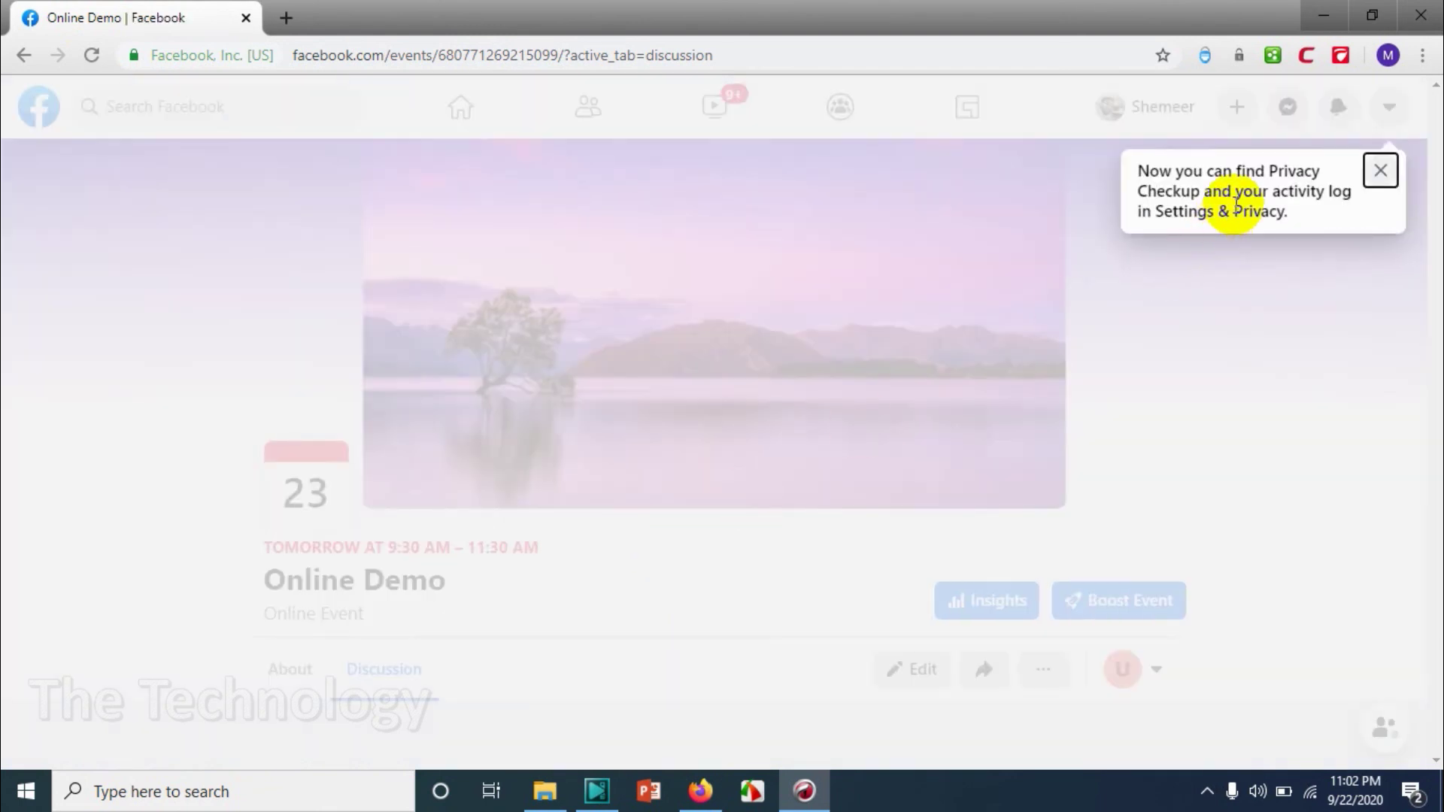
{"action": "left_click", "coordinate": [1381, 171]}
{"action": "scroll", "coordinate": [658, 647], "scroll_direction": "down", "scroll_amount": 5}
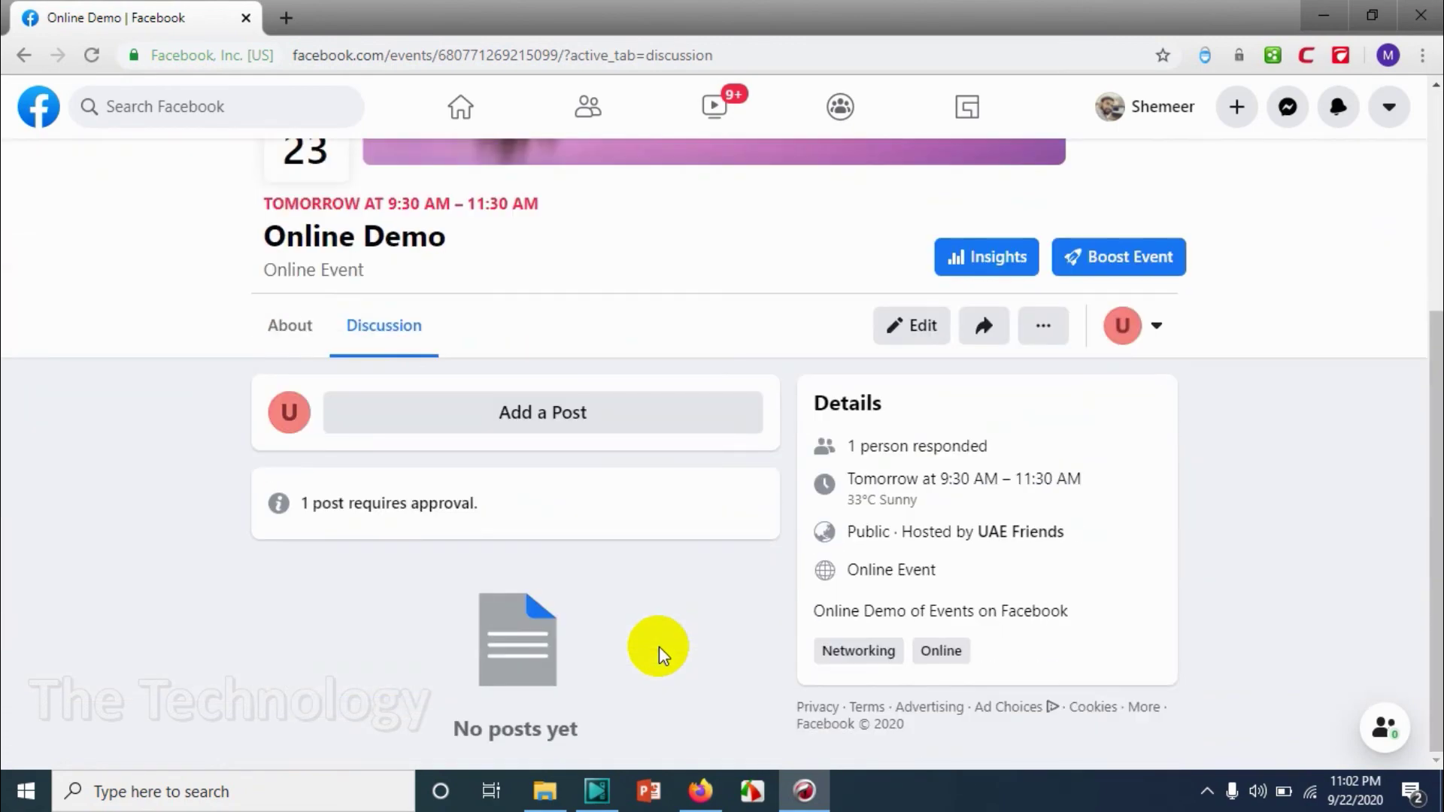
{"action": "left_click", "coordinate": [361, 504]}
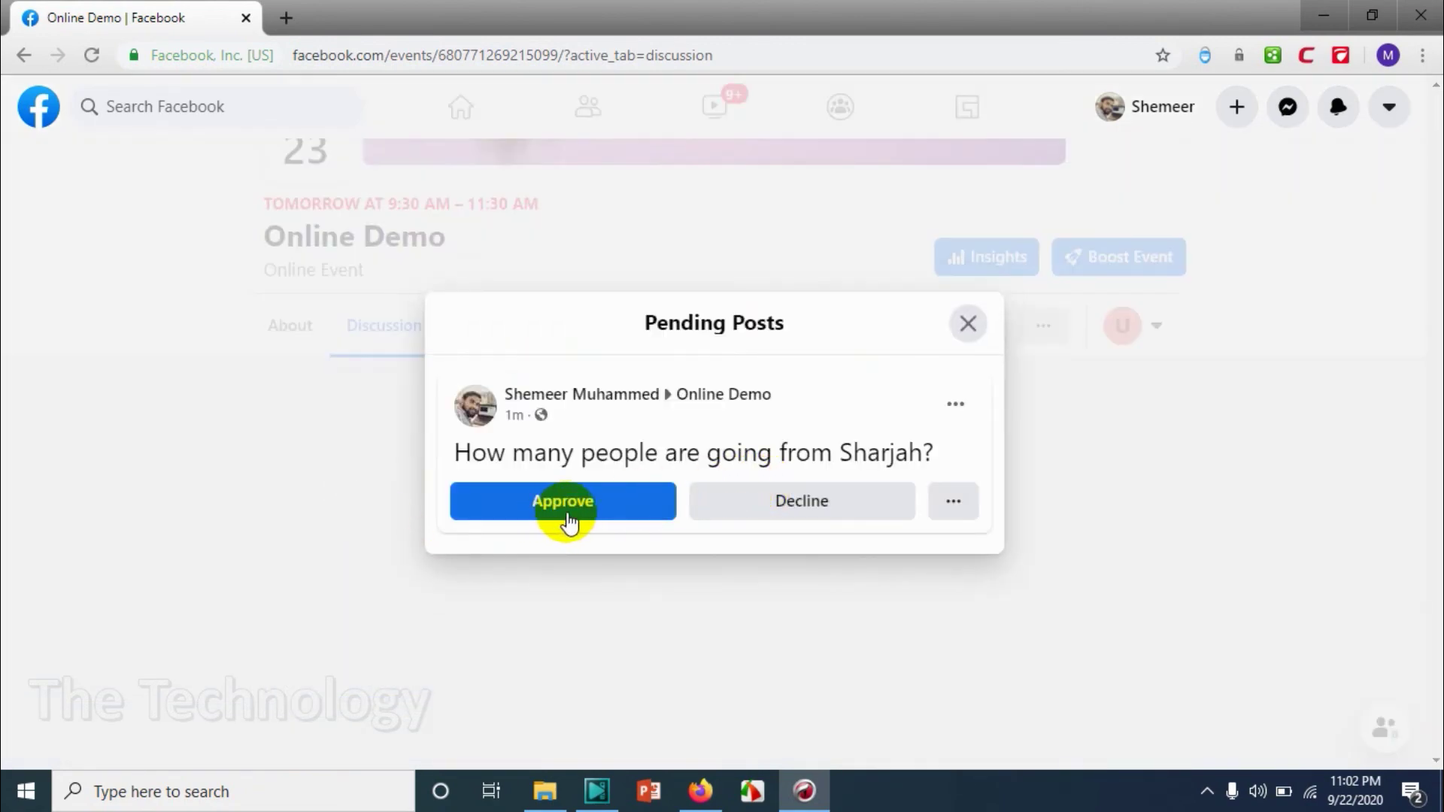
{"action": "left_click", "coordinate": [564, 517]}
{"action": "left_click", "coordinate": [966, 307]}
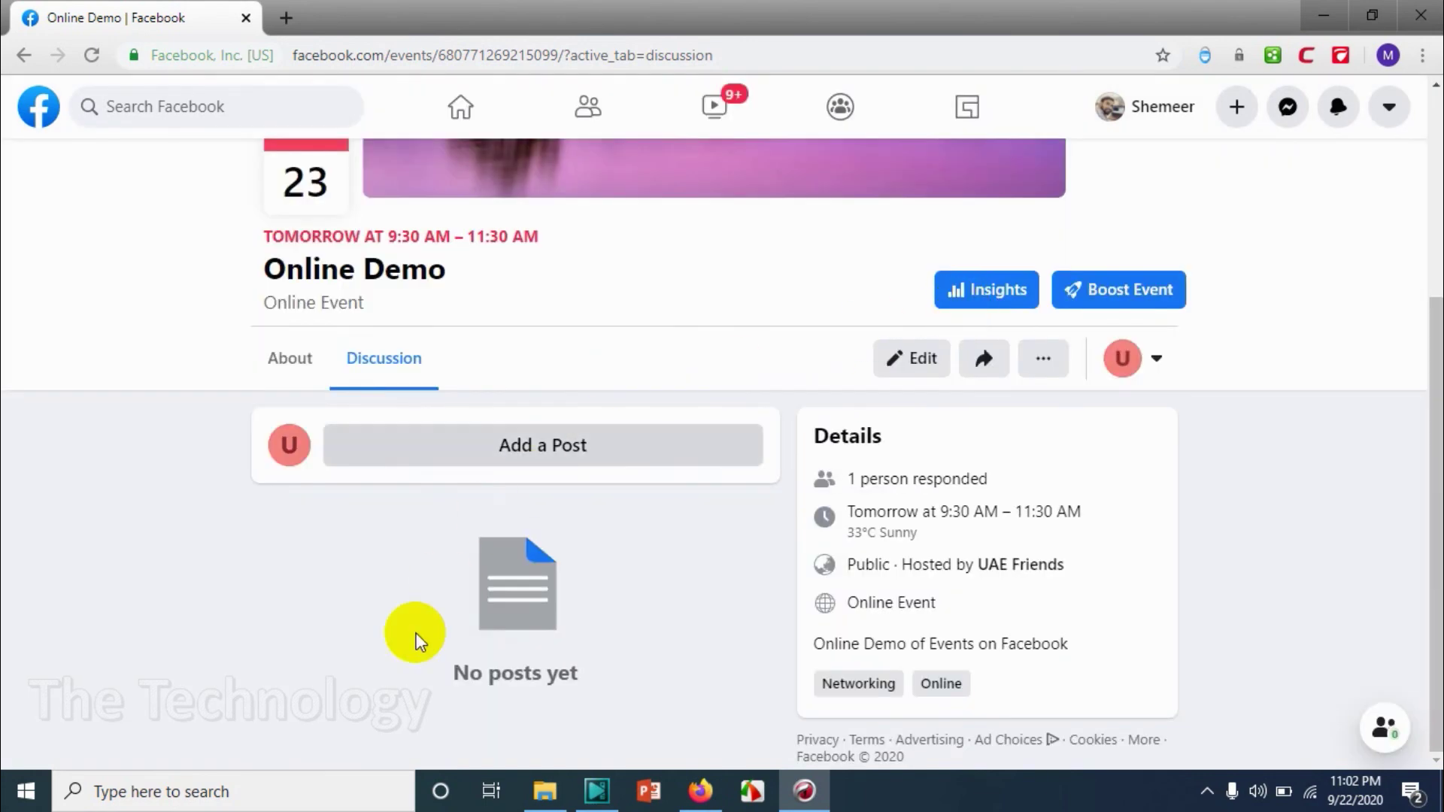
{"action": "scroll", "coordinate": [564, 554], "scroll_direction": "up", "scroll_amount": 5}
{"action": "scroll", "coordinate": [545, 531], "scroll_direction": "down", "scroll_amount": 5}
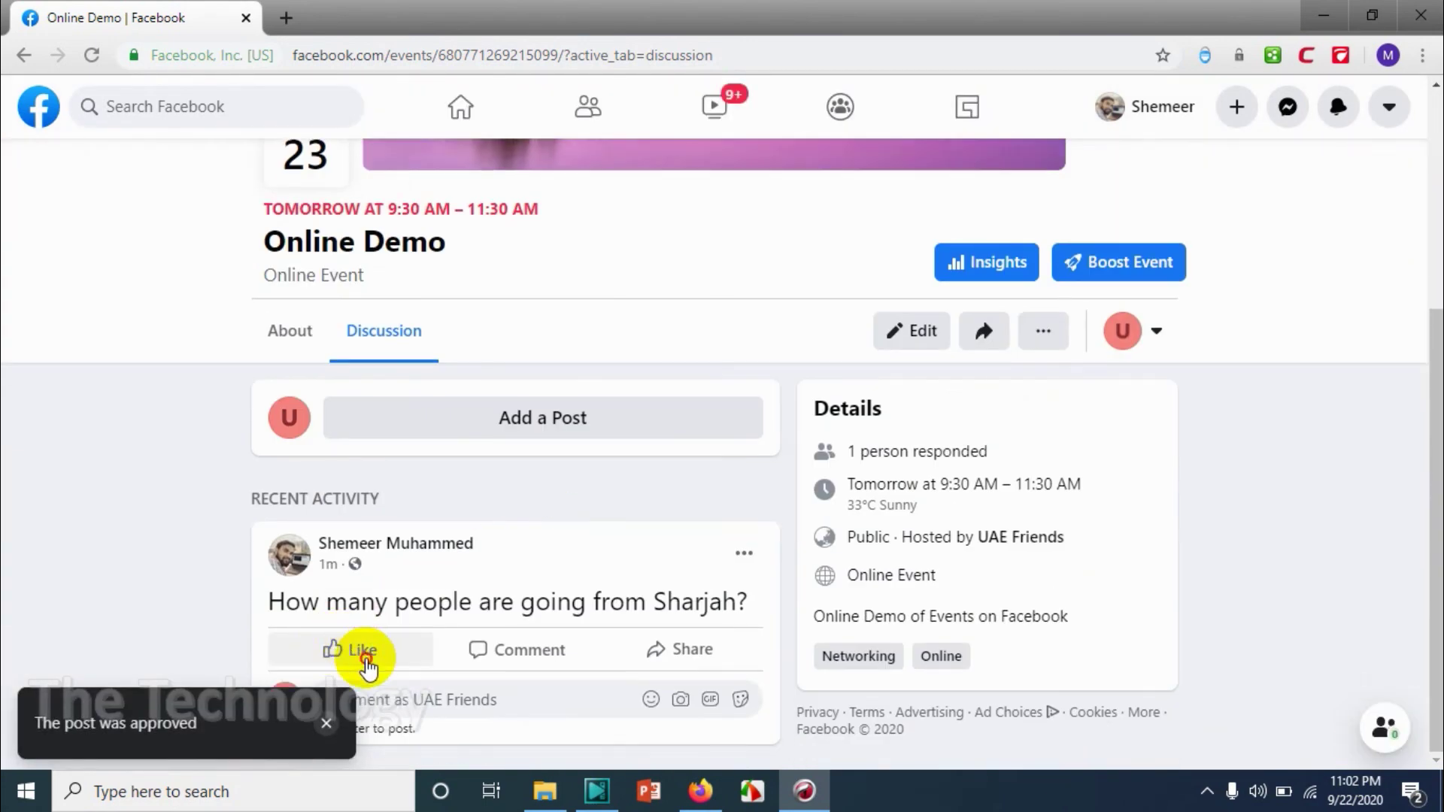
Step: Like the Sharjah post as UAE Friends, then go back to the About tab
{"action": "left_click", "coordinate": [359, 650]}
{"action": "scroll", "coordinate": [530, 617], "scroll_direction": "down", "scroll_amount": 1}
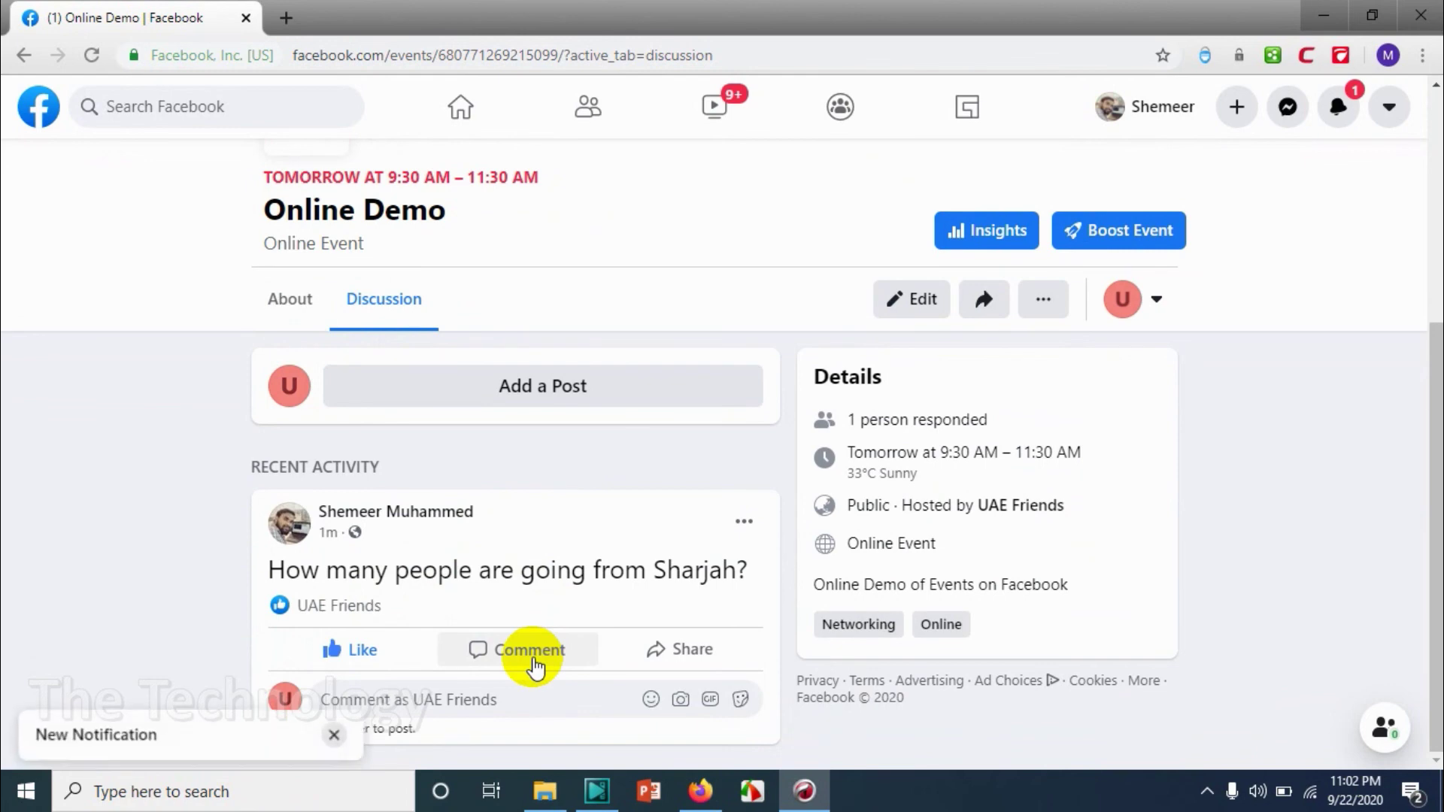
{"action": "left_click", "coordinate": [295, 311]}
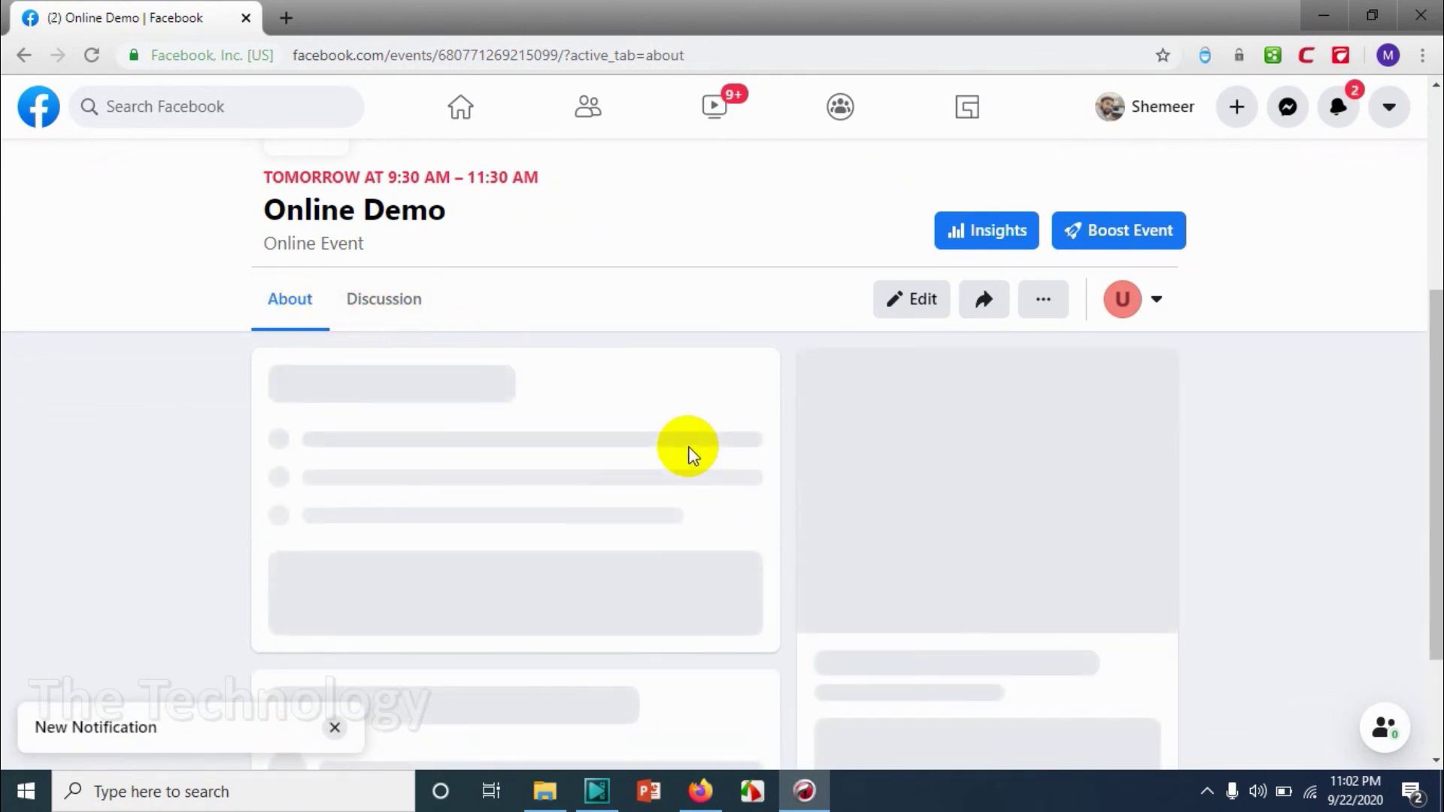
{"action": "scroll", "coordinate": [692, 455], "scroll_direction": "down", "scroll_amount": 5}
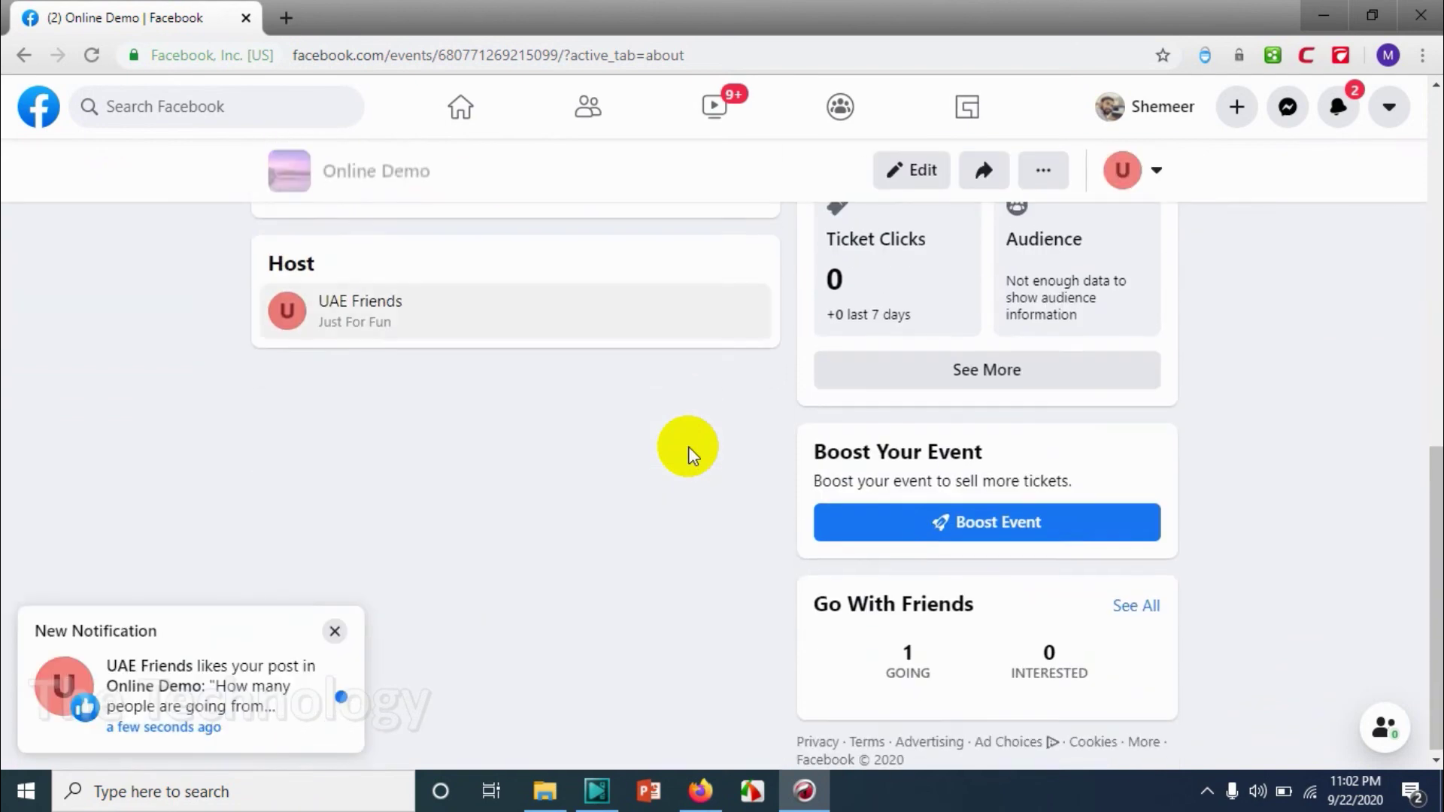
{"action": "left_click", "coordinate": [334, 630]}
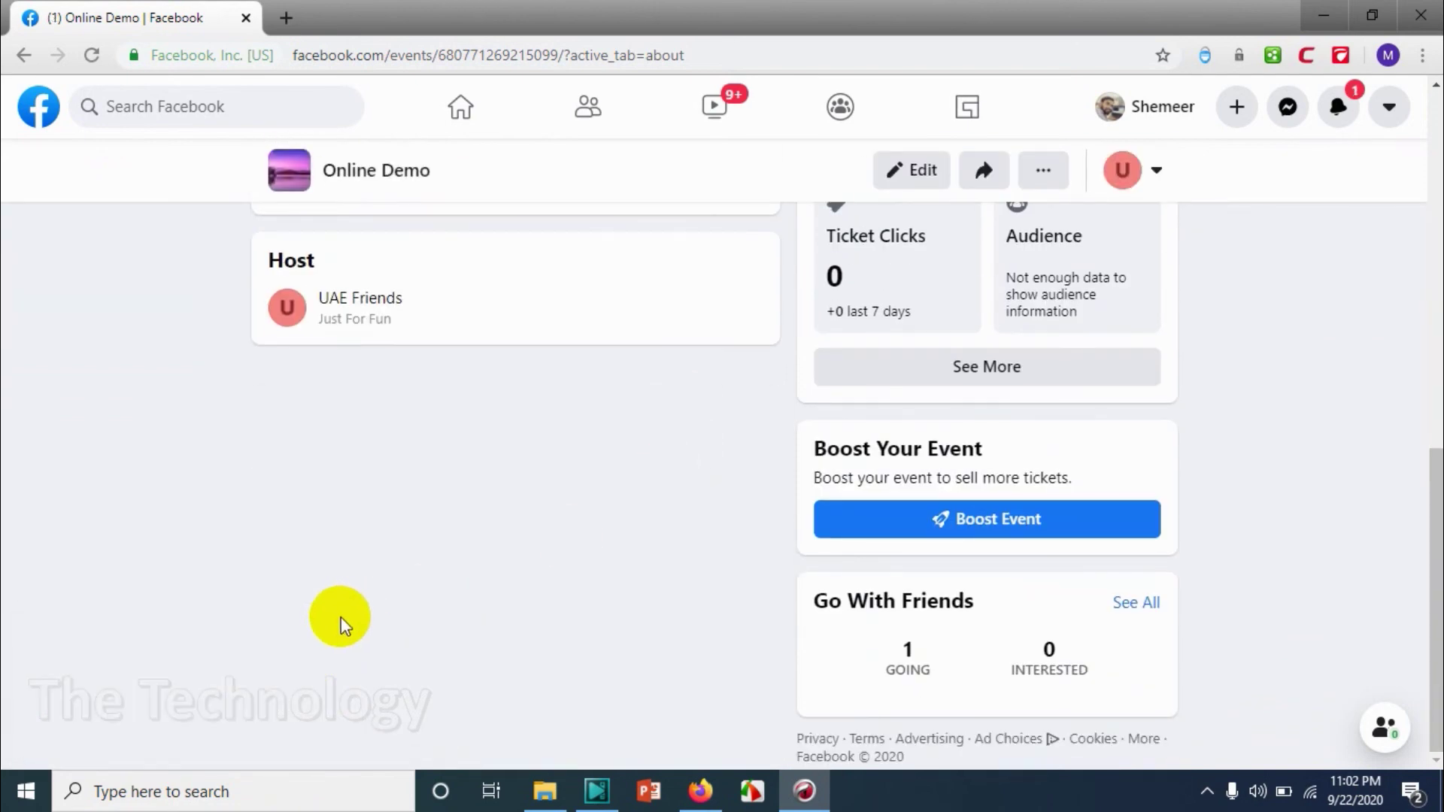
{"action": "scroll", "coordinate": [341, 617], "scroll_direction": "up", "scroll_amount": 4}
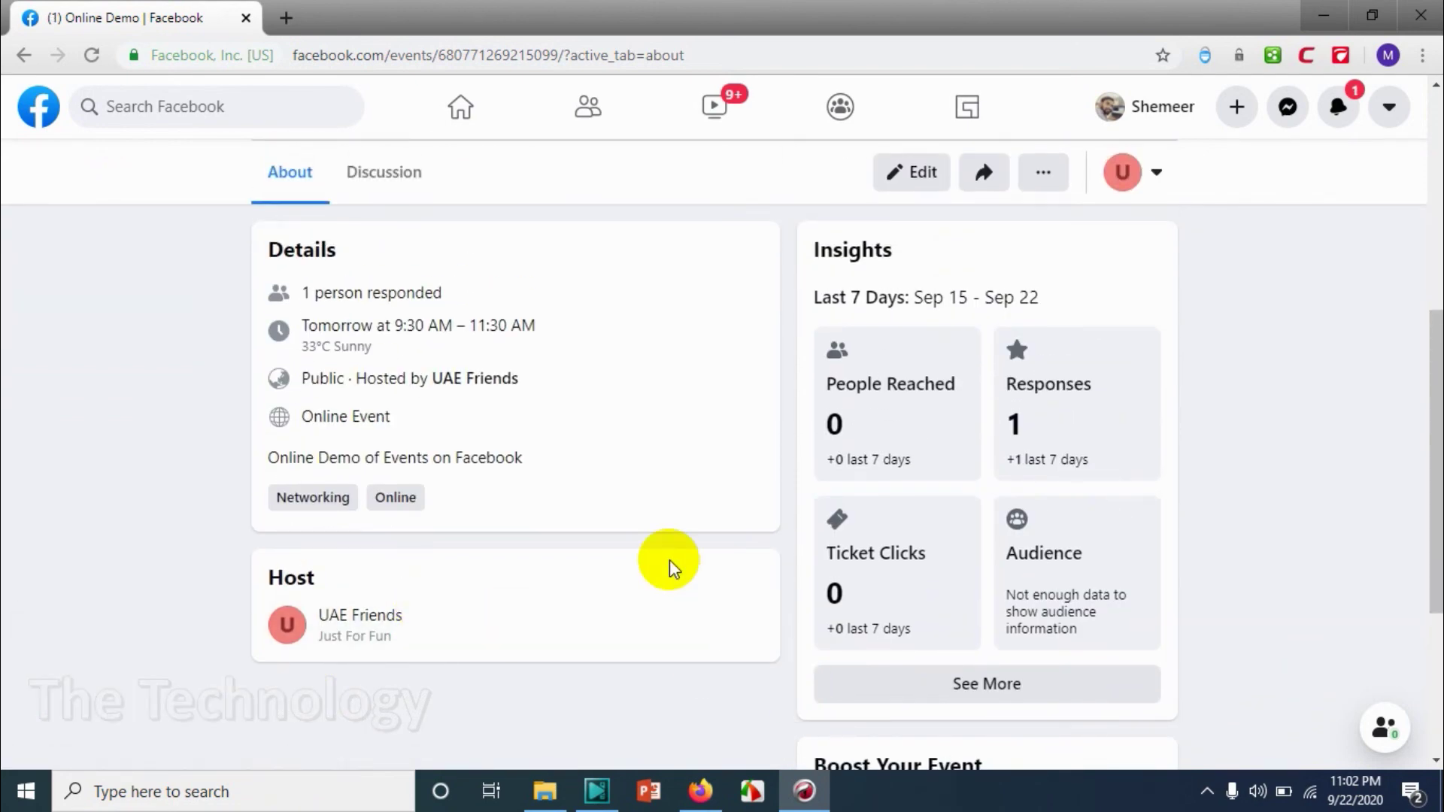